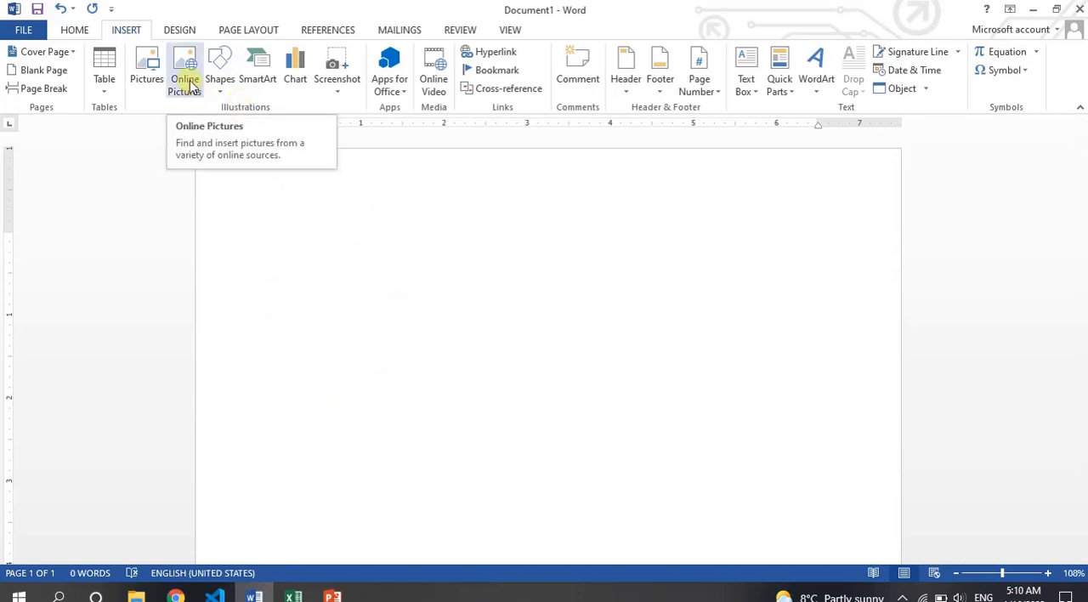
# - Search Bing Image Search for book pictures, browse the results and close them without inserting one
pyautogui.click(187, 85)
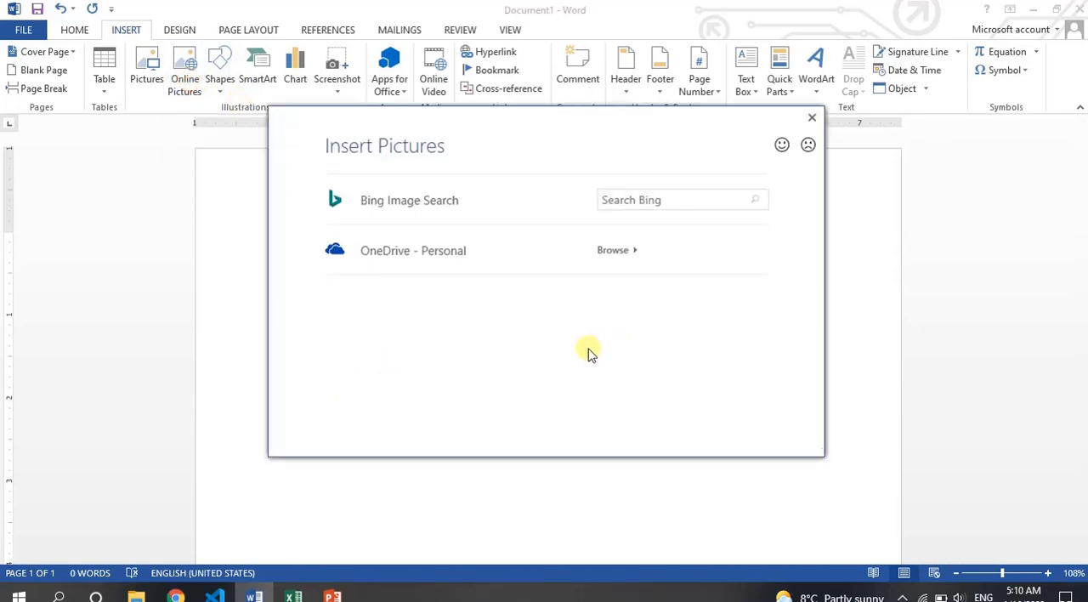
pyautogui.click(633, 202)
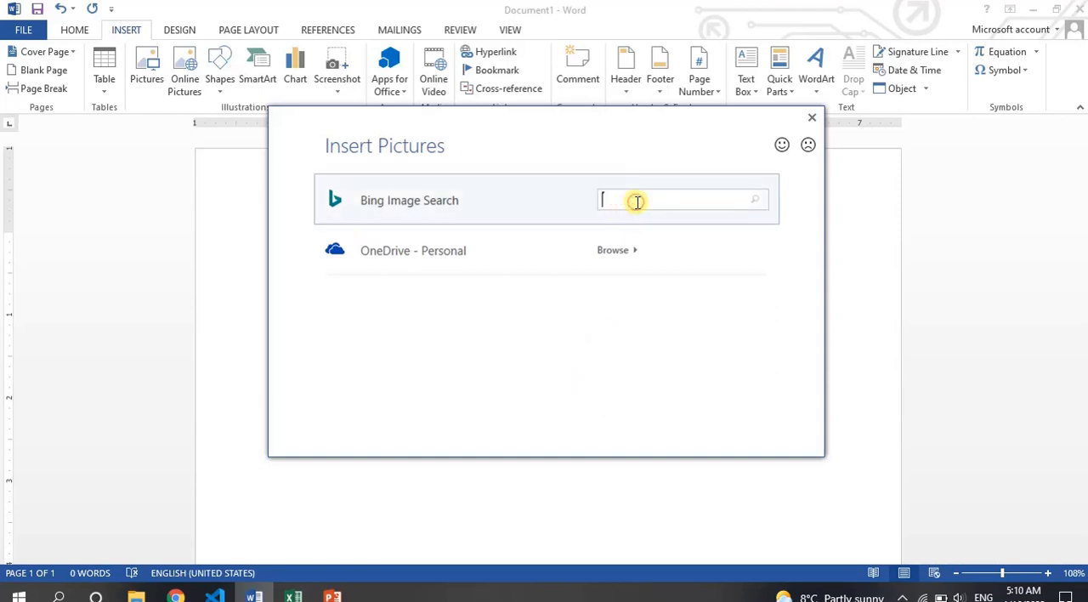
pyautogui.press('Return')
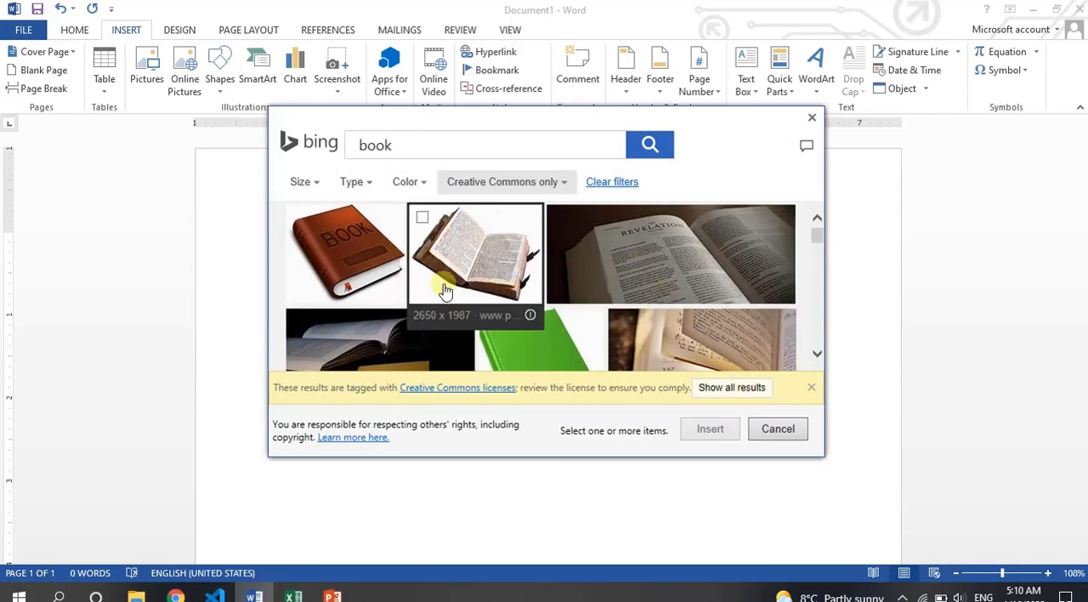
pyautogui.moveTo(813, 235)
pyautogui.mouseDown()
pyautogui.moveTo(815, 278)
pyautogui.moveTo(816, 230)
pyautogui.mouseUp()
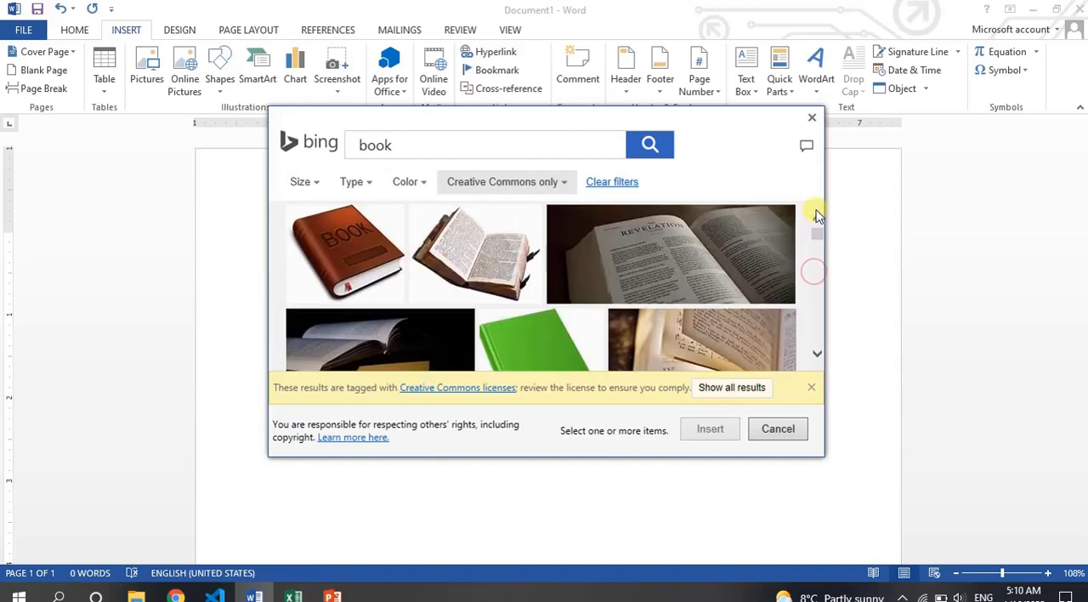
pyautogui.click(787, 431)
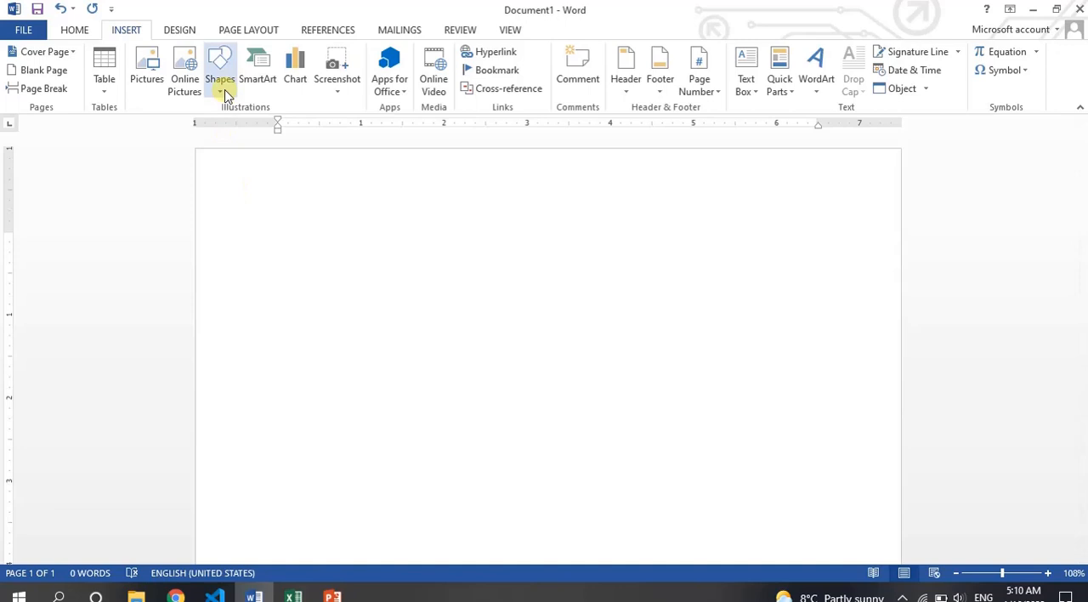
# - Draw a text box about 1.37" high and 3.47" wide near the page's upper part and enter "Pakistan Zindabad"
pyautogui.click(221, 85)
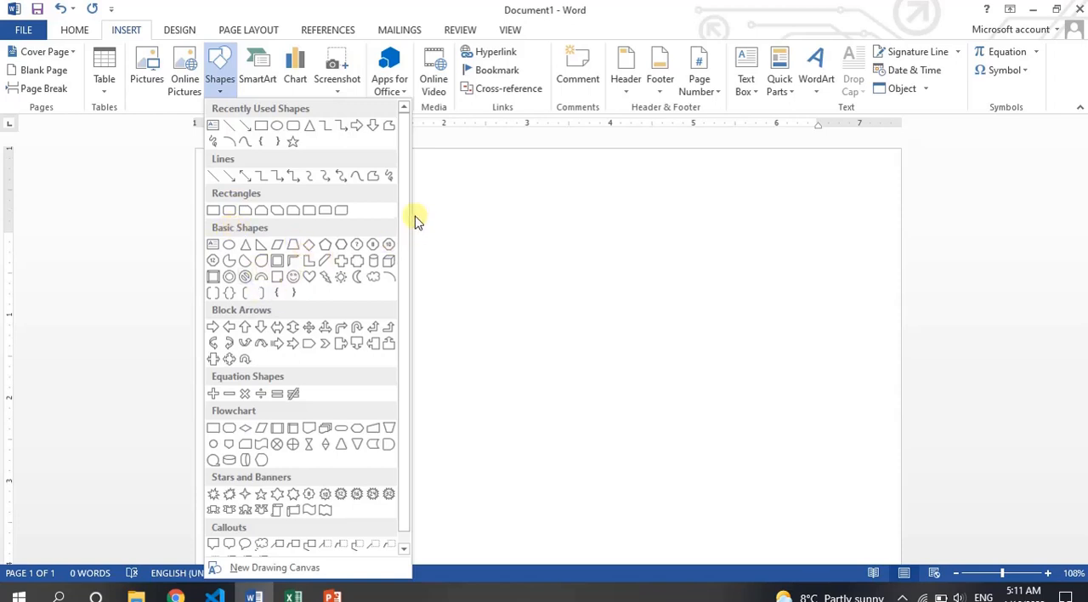
pyautogui.moveTo(403, 209); pyautogui.dragTo(406, 245)
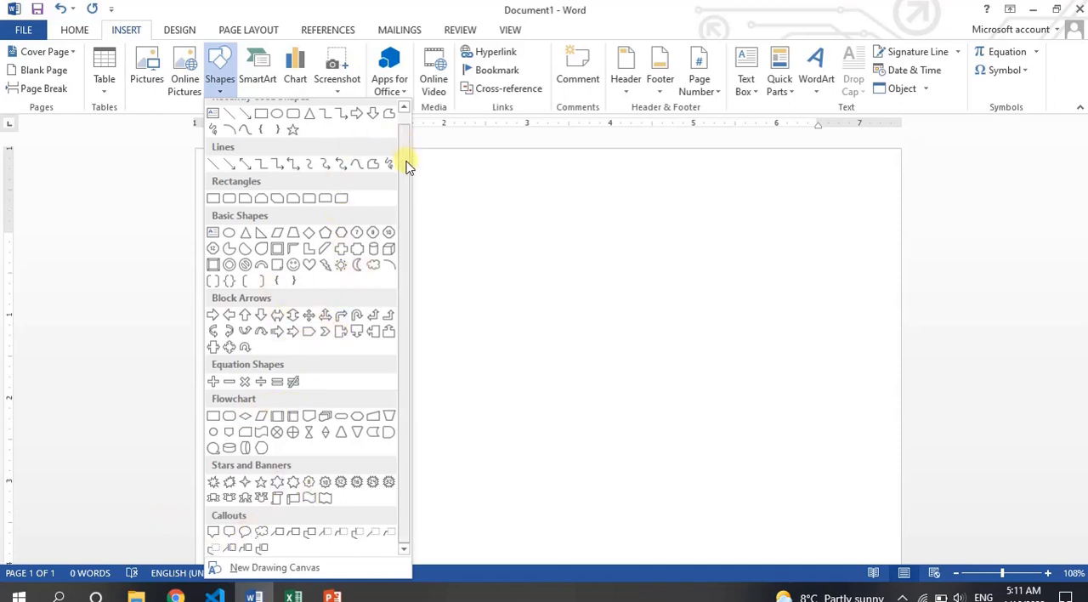
pyautogui.moveTo(406, 167); pyautogui.dragTo(406, 140)
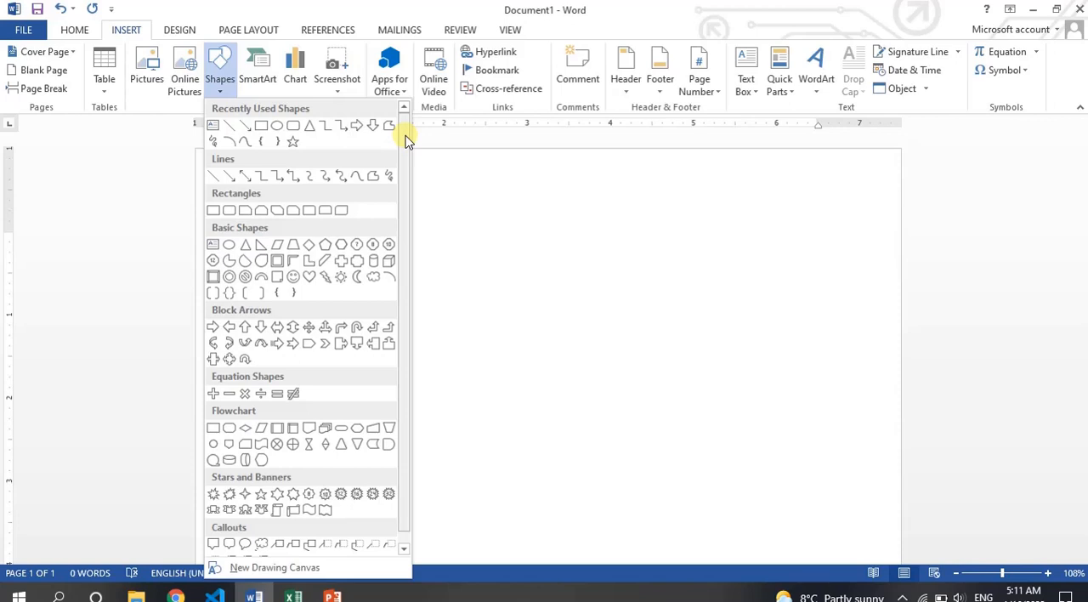
pyautogui.click(212, 127)
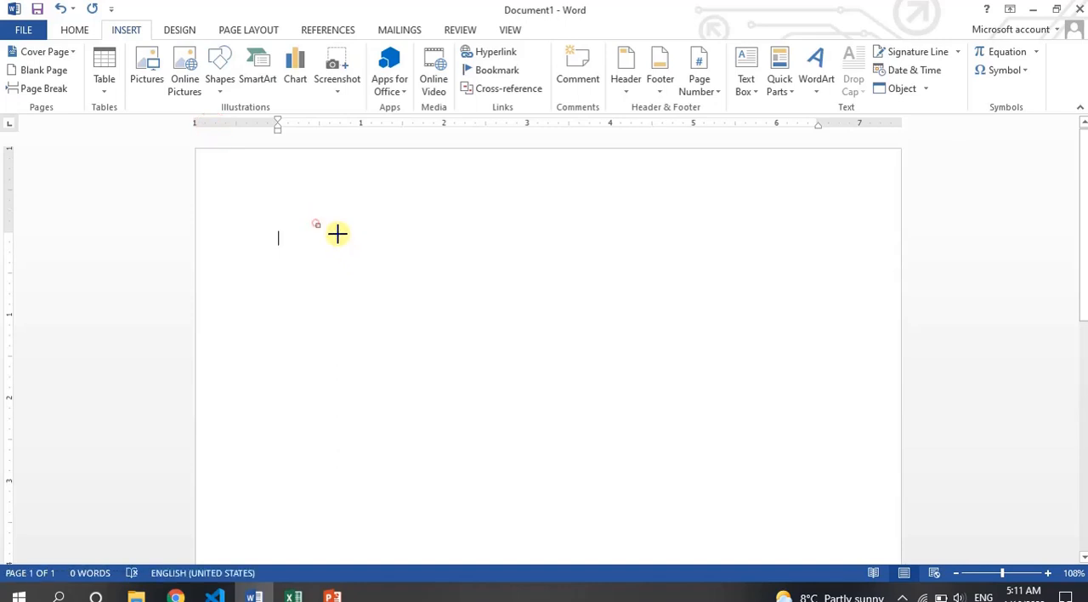
pyautogui.moveTo(316, 224); pyautogui.dragTo(605, 336)
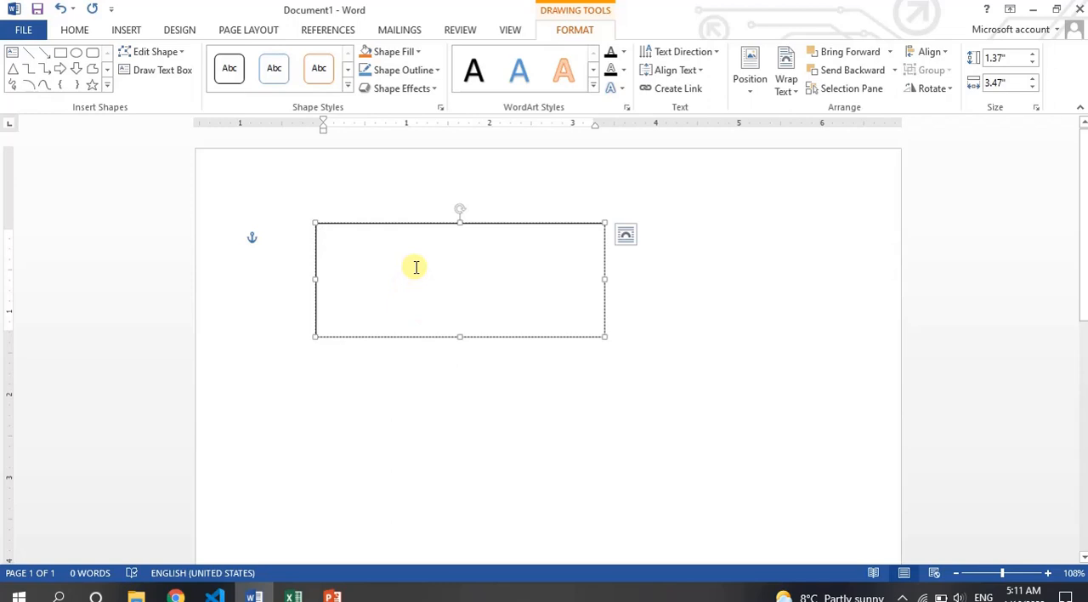
pyautogui.write('Paki')
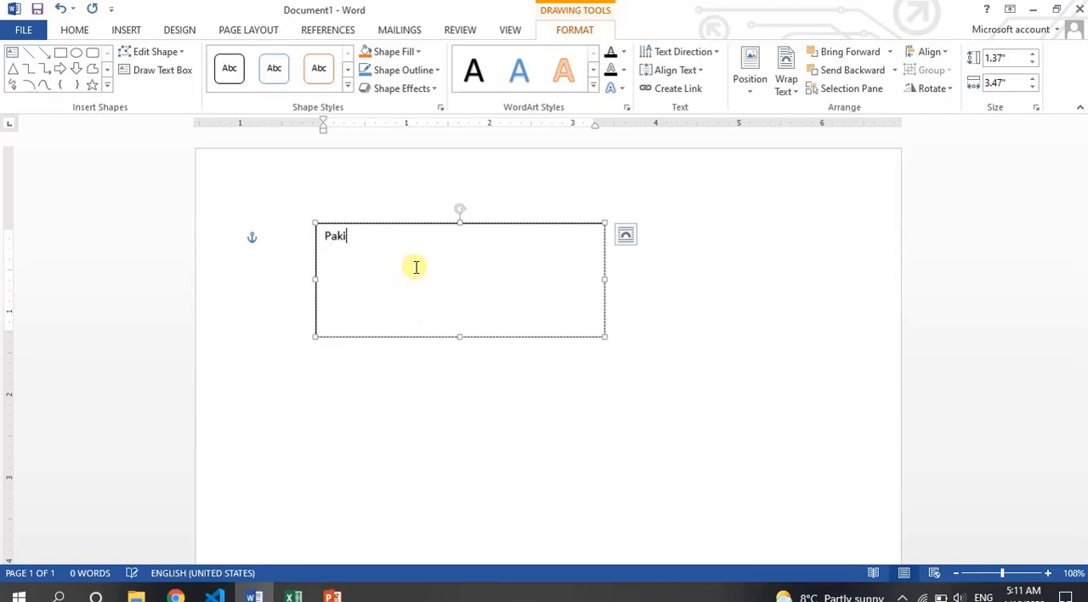
pyautogui.write('stan Zindabad')
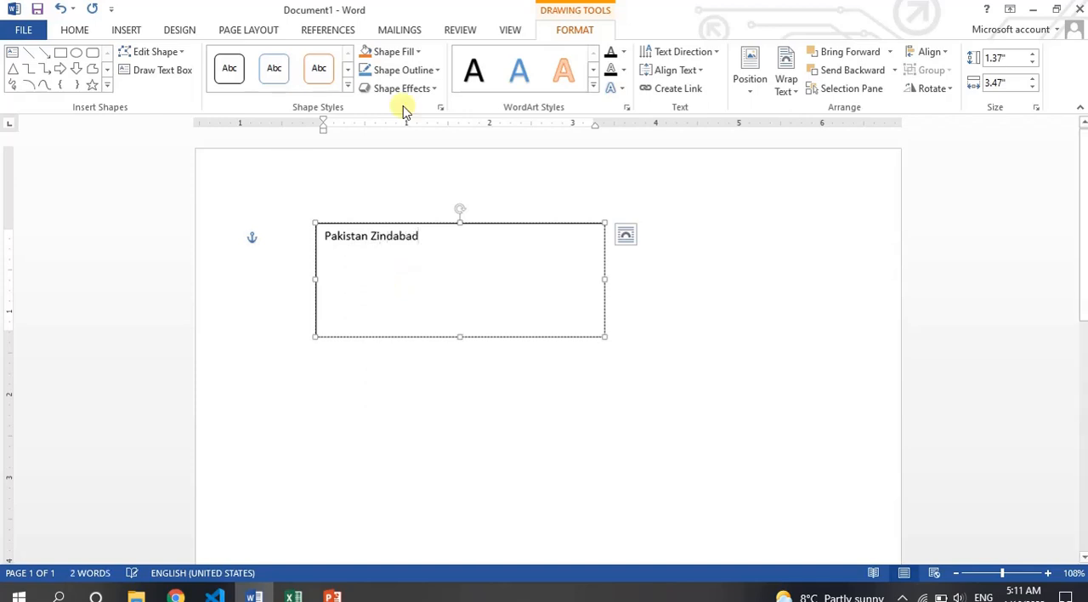
# - Delete the text box containing "Pakistan Zindabad"
pyautogui.click(444, 223)
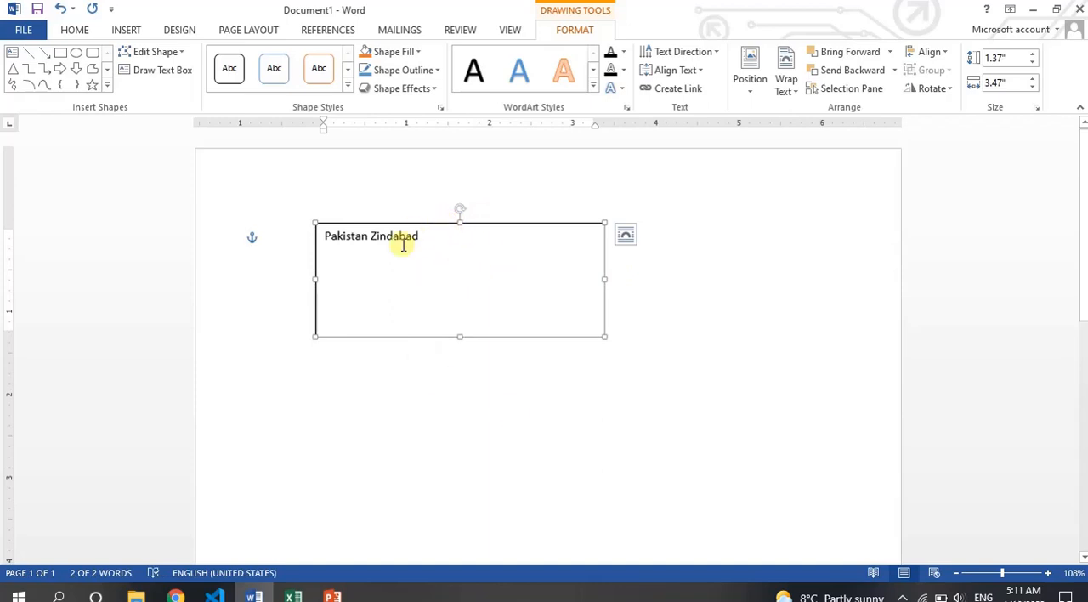
pyautogui.click(391, 187)
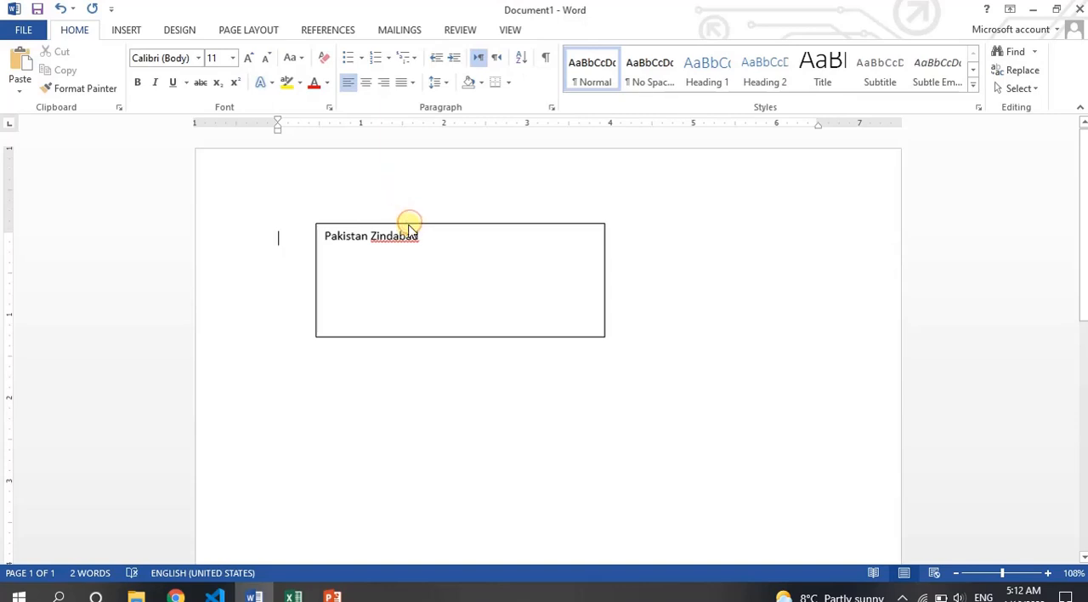
pyautogui.click(400, 259)
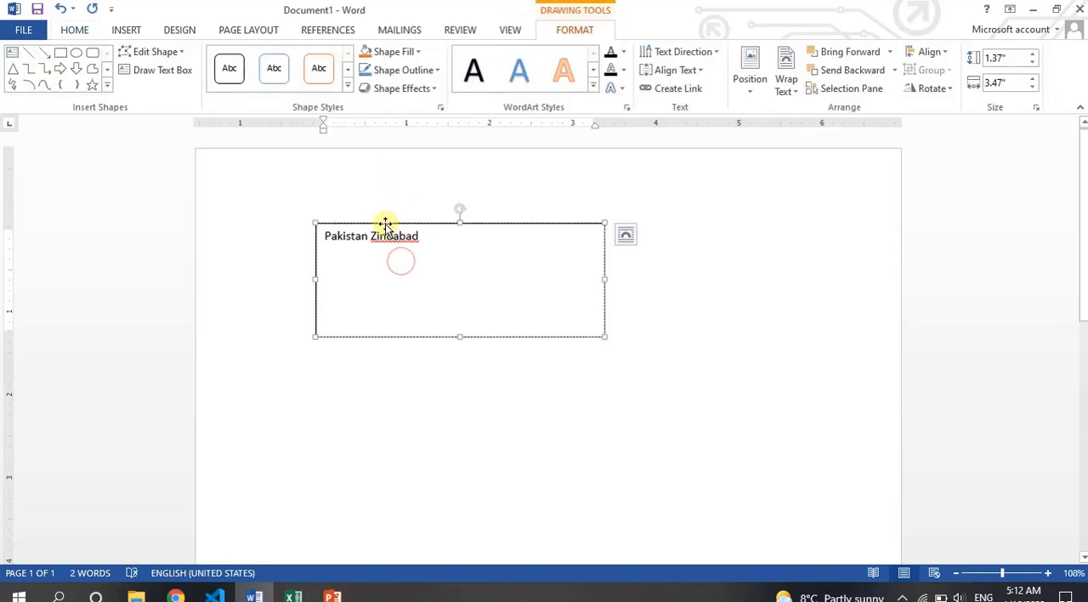
pyautogui.press('Delete')
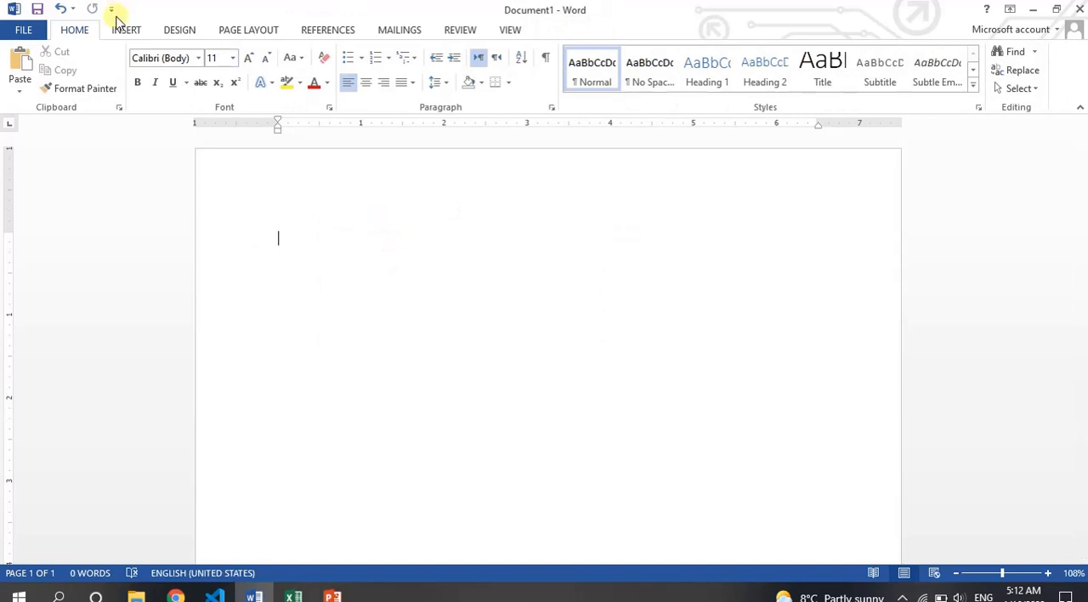
# - Draw a rectangle about 1.45" high and 2.44" wide and move it slightly right and down on the page
pyautogui.click(126, 30)
pyautogui.click(219, 68)
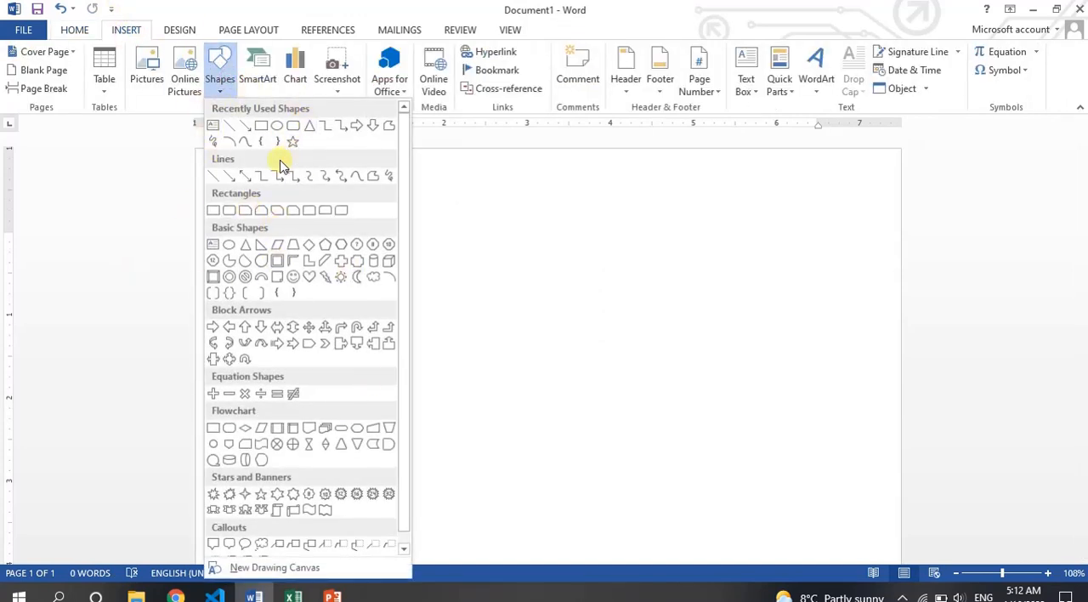
pyautogui.click(262, 126)
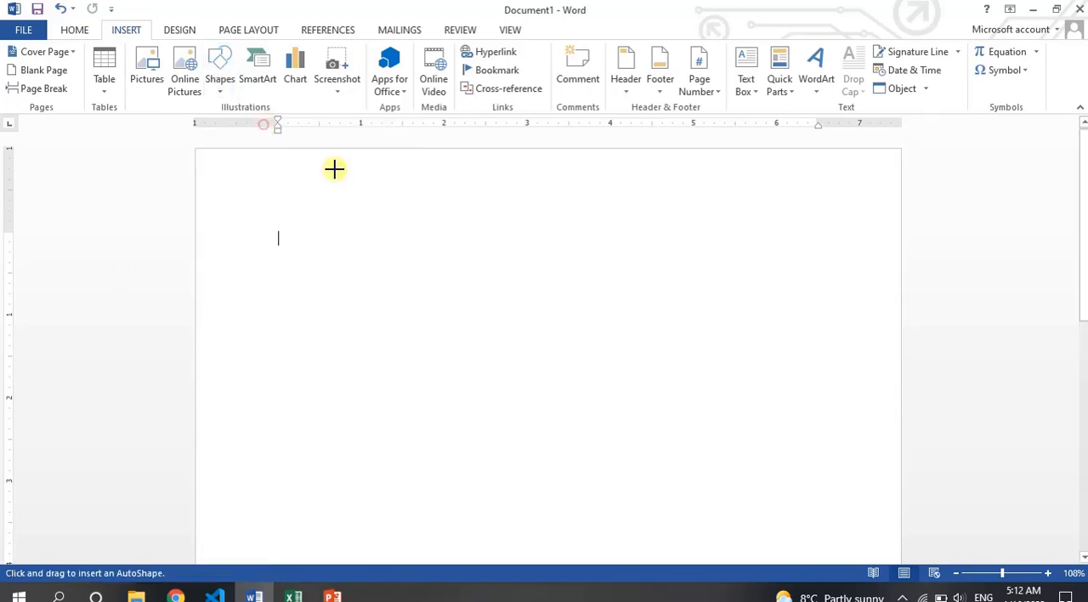
pyautogui.moveTo(374, 233)
pyautogui.mouseDown()
pyautogui.moveTo(553, 303)
pyautogui.moveTo(586, 343)
pyautogui.moveTo(578, 353)
pyautogui.mouseUp()
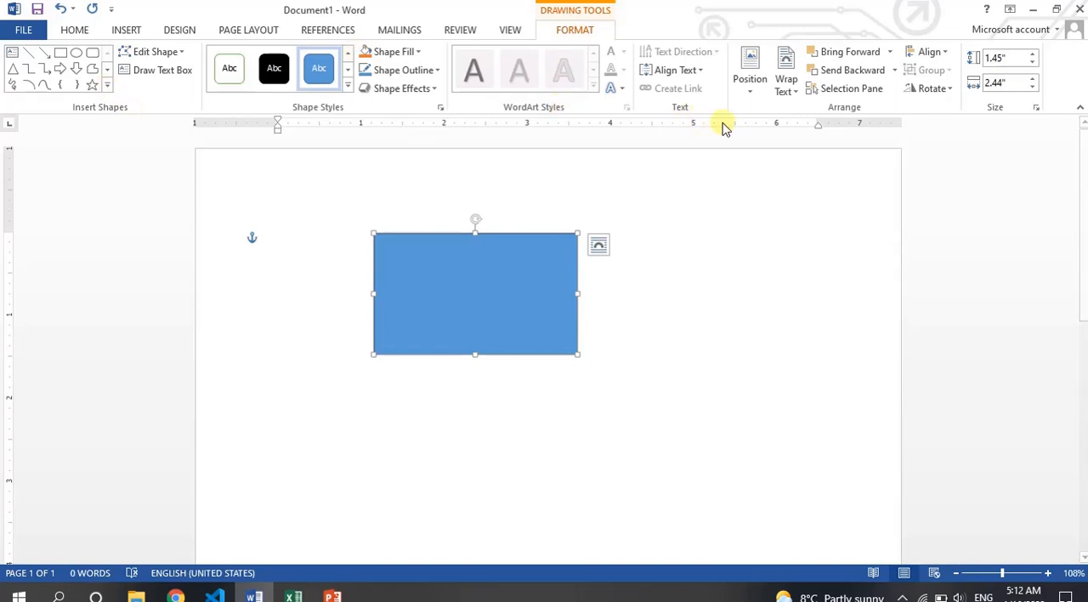
pyautogui.moveTo(514, 279); pyautogui.dragTo(596, 299)
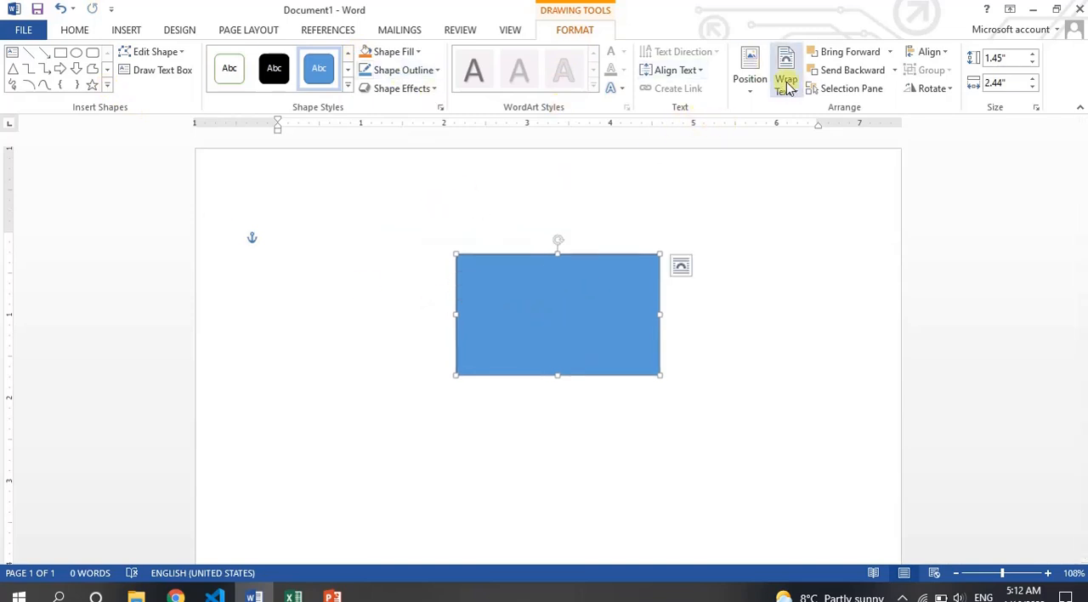
pyautogui.click(108, 87)
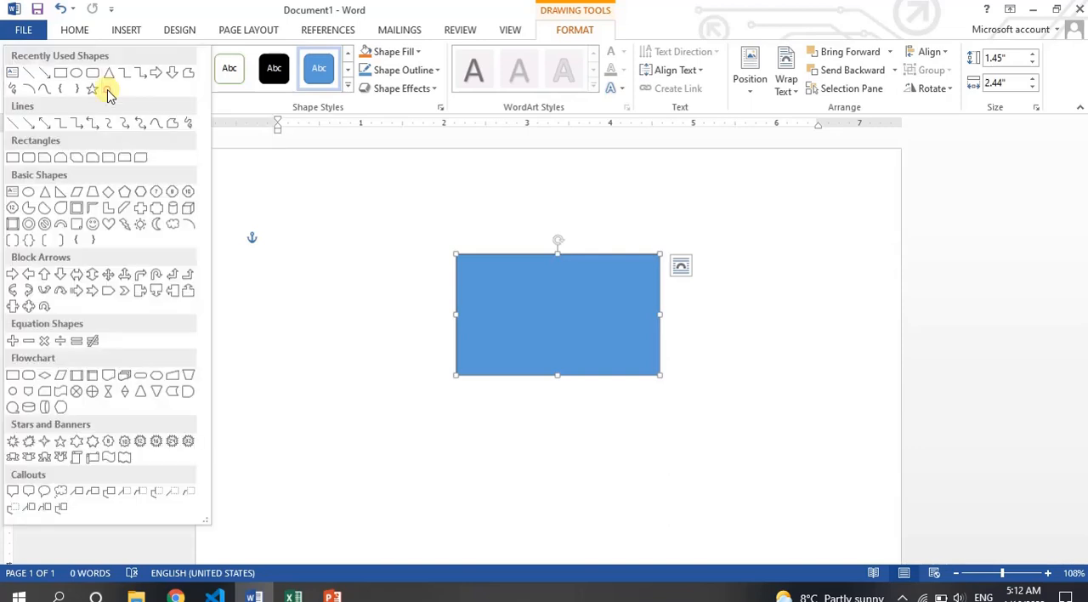
pyautogui.click(534, 322)
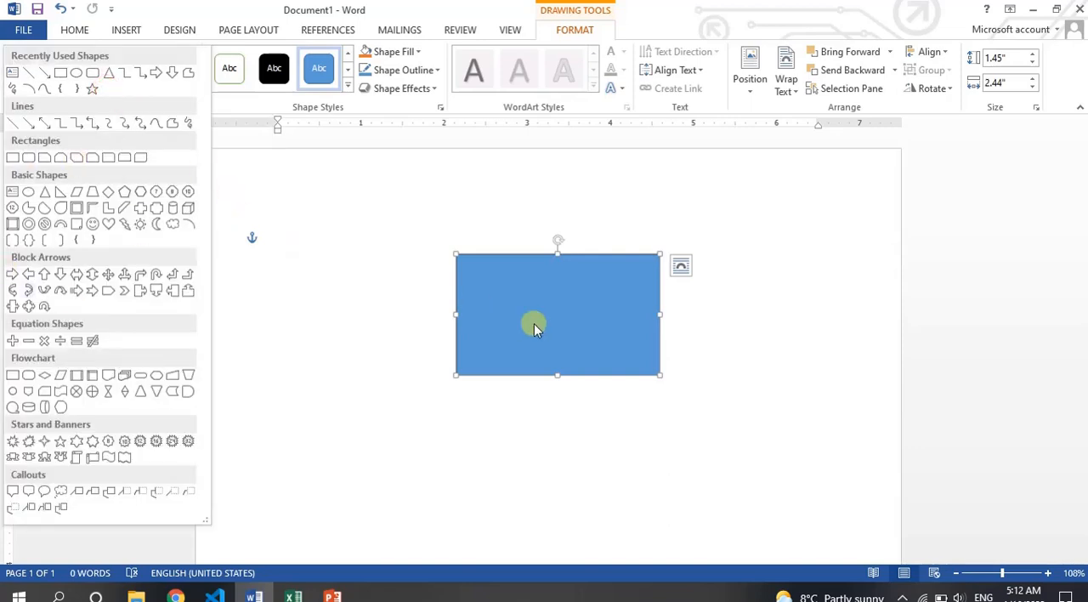
pyautogui.click(127, 31)
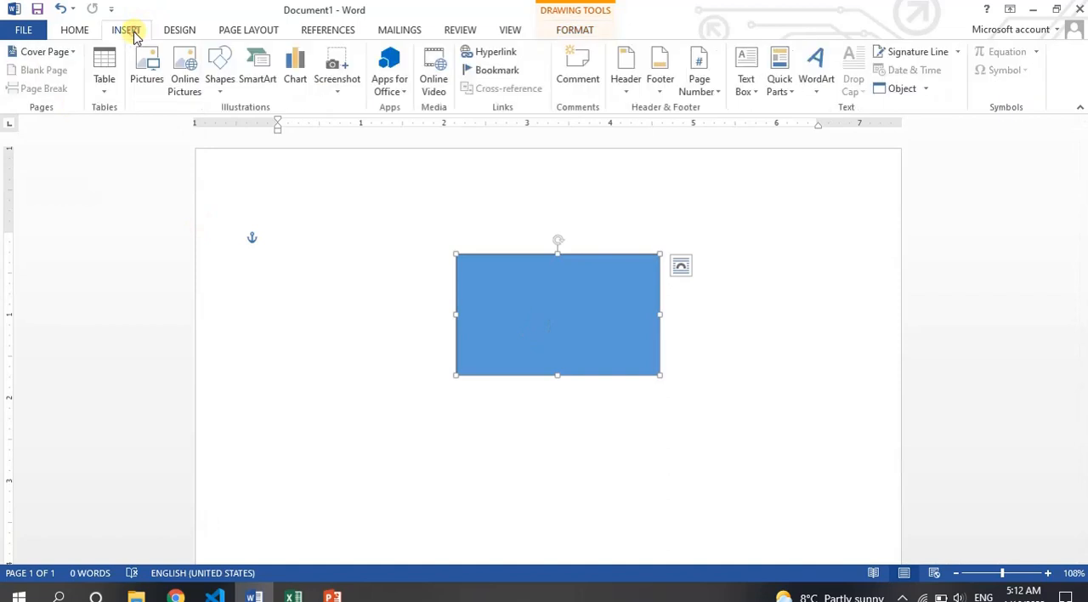
pyautogui.click(581, 31)
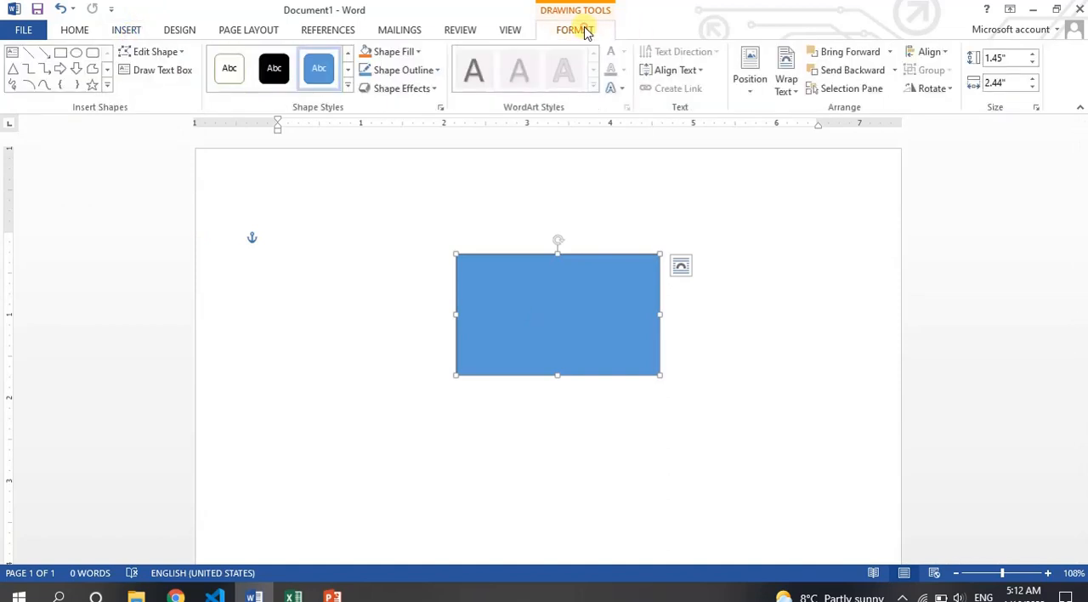
# - Draw a smiley face about 1.79" high and 1.72" wide to the left of the blue rectangle
pyautogui.click(108, 87)
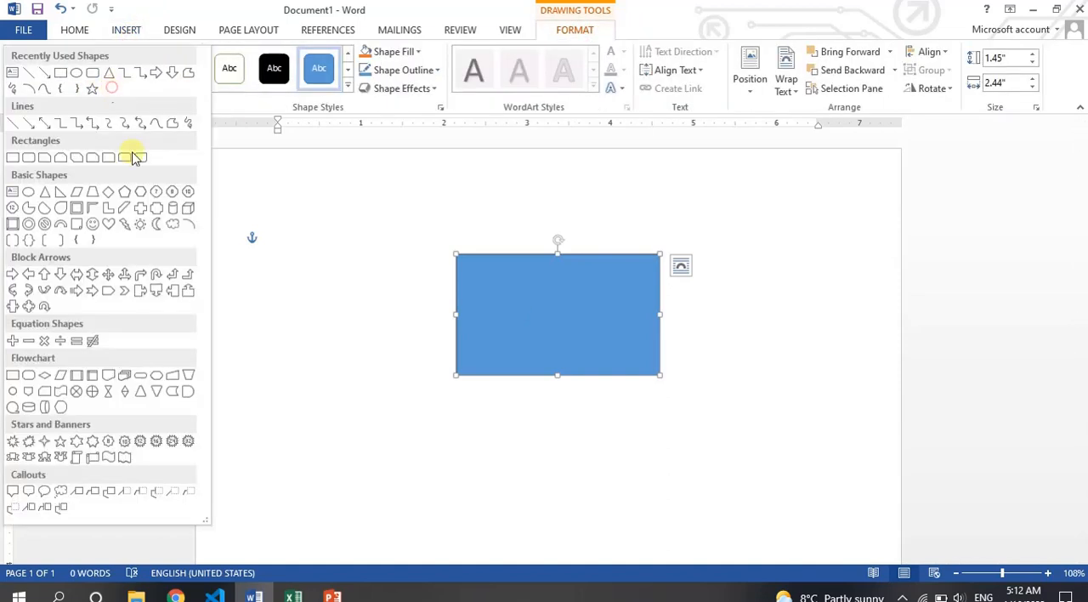
pyautogui.click(92, 224)
pyautogui.moveTo(280, 278)
pyautogui.mouseDown()
pyautogui.moveTo(401, 415)
pyautogui.moveTo(425, 428)
pyautogui.mouseUp()
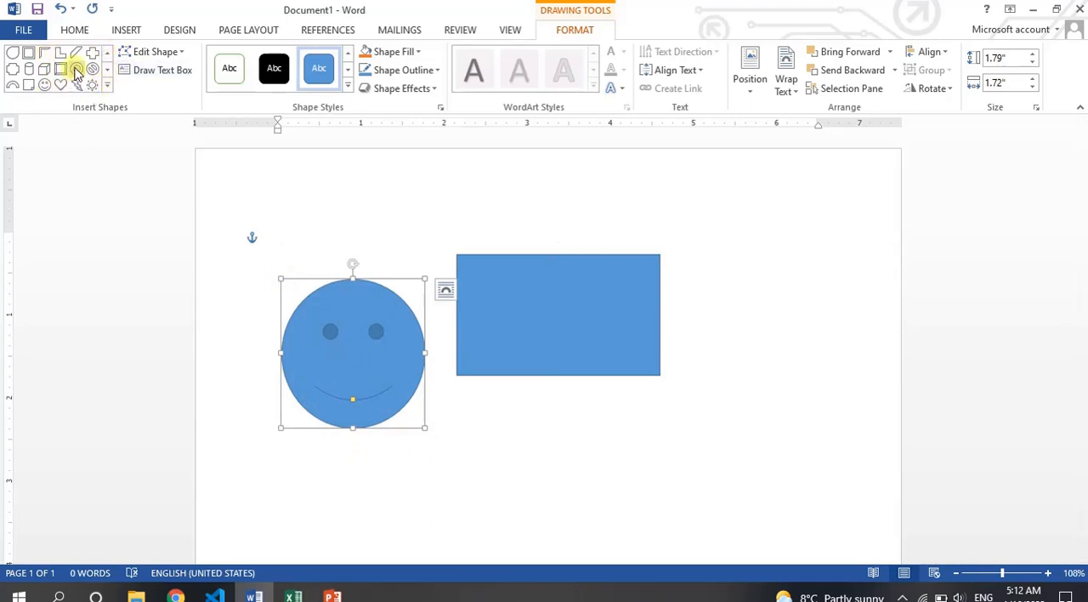
pyautogui.click(172, 55)
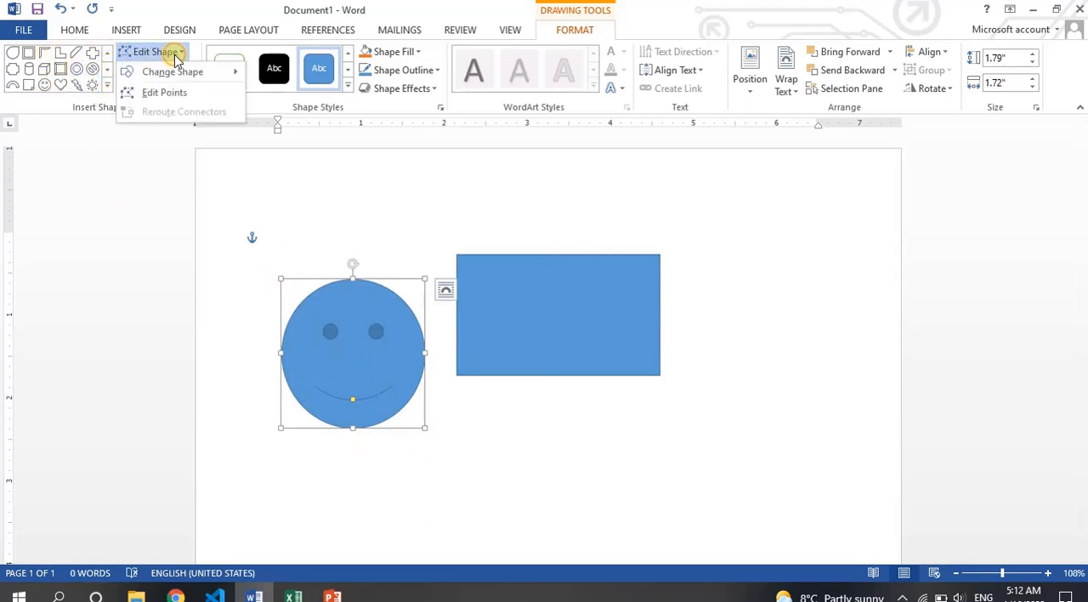
pyautogui.click(174, 56)
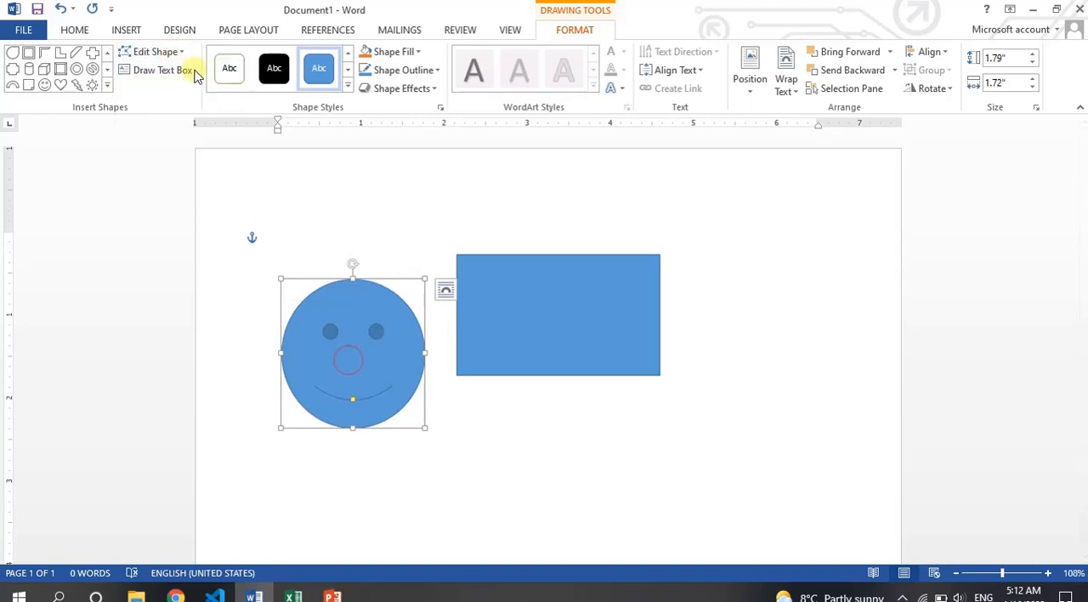
pyautogui.click(172, 58)
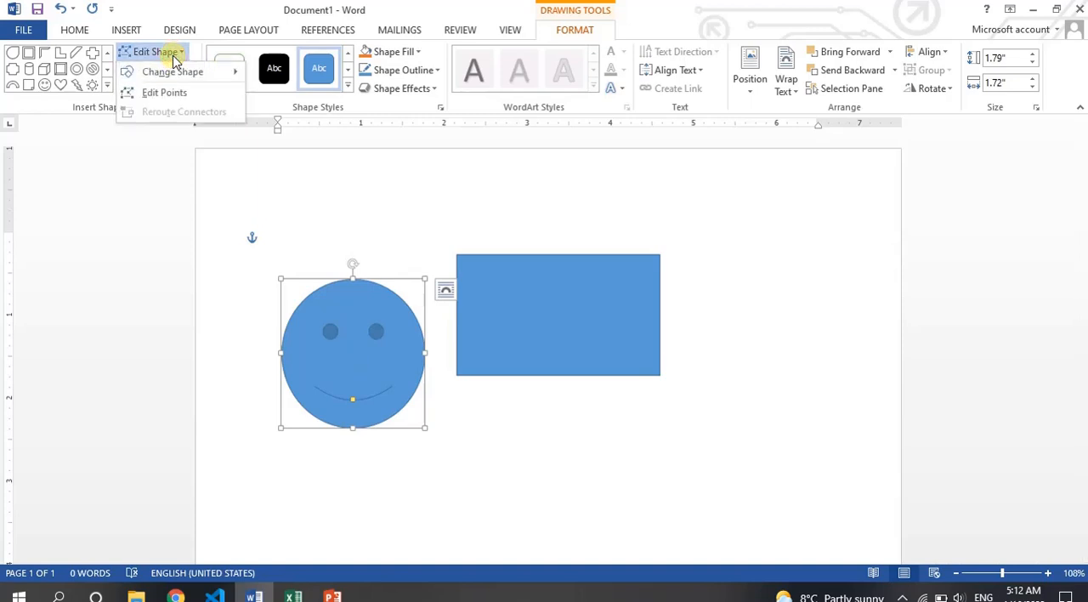
pyautogui.moveTo(189, 75)
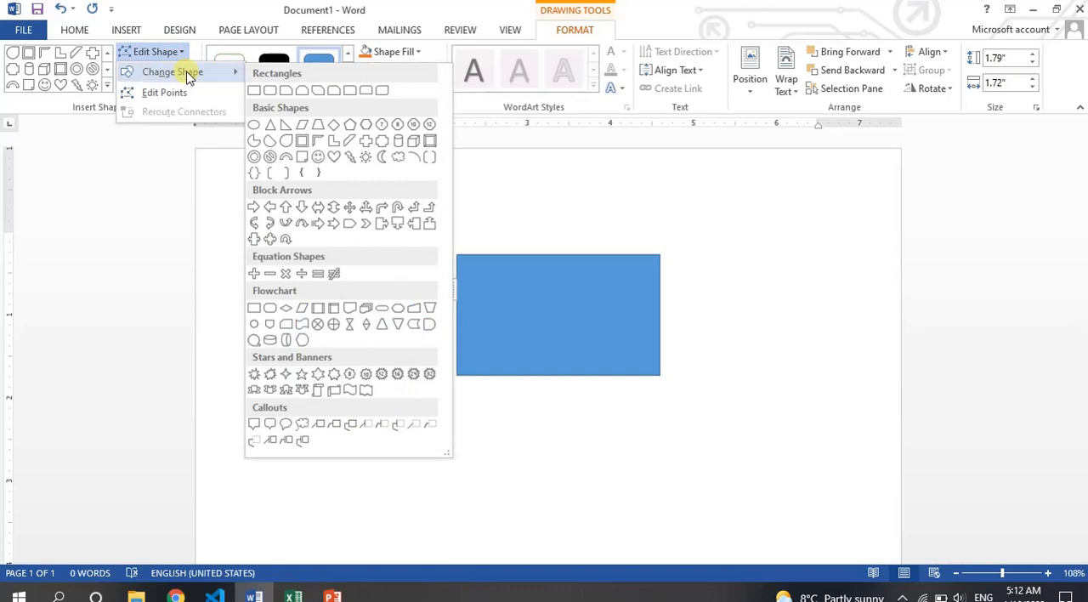
pyautogui.click(603, 275)
# - Move the smiley face to the right of the rectangle and change its shape to a five-point star
pyautogui.moveTo(344, 379); pyautogui.dragTo(771, 346)
pyautogui.click(169, 54)
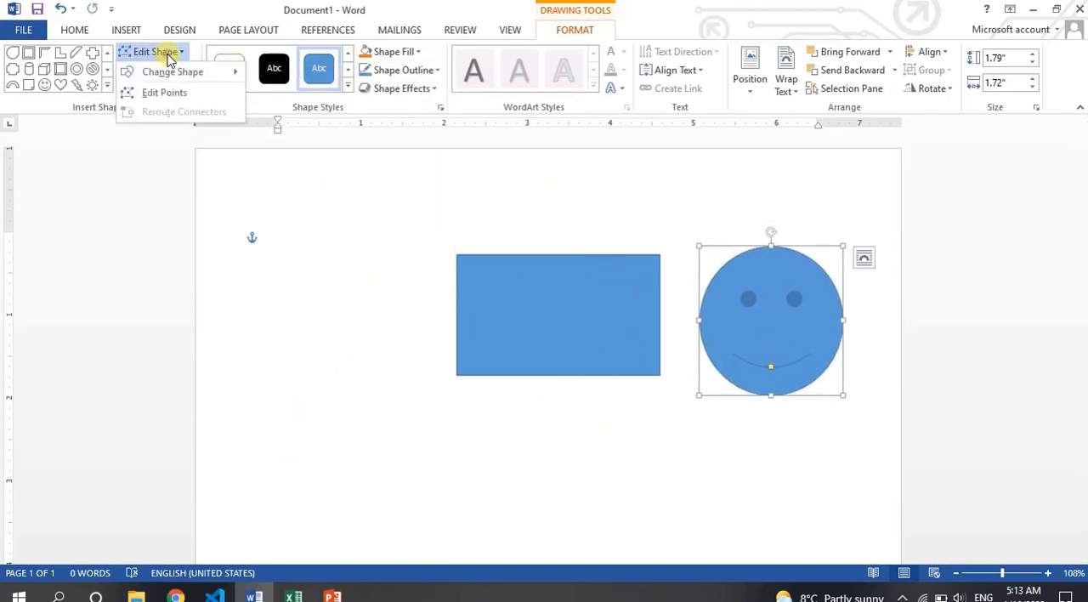
pyautogui.moveTo(189, 72)
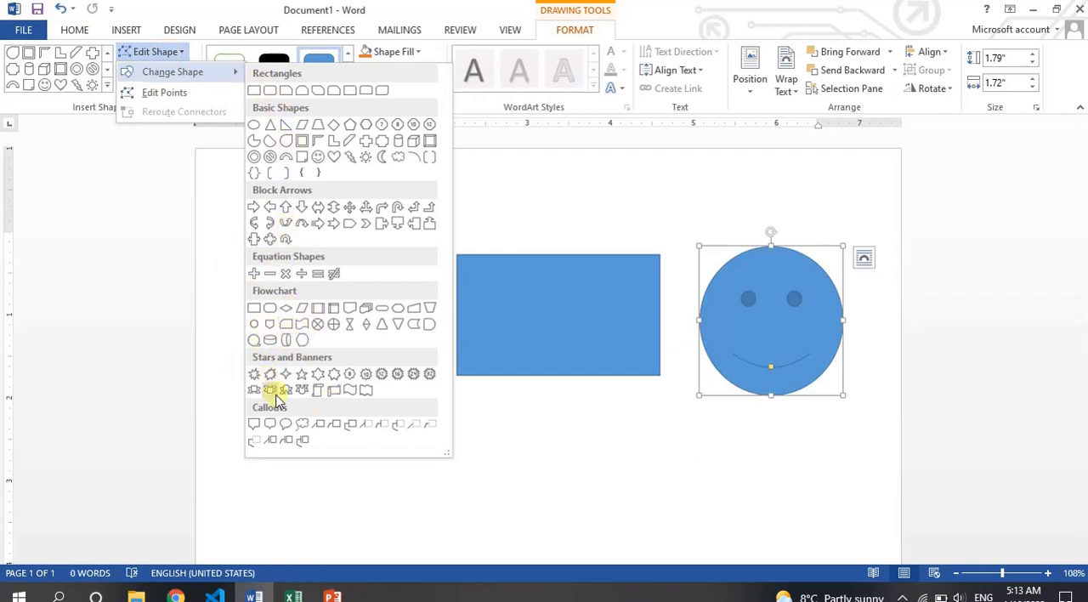
pyautogui.click(301, 375)
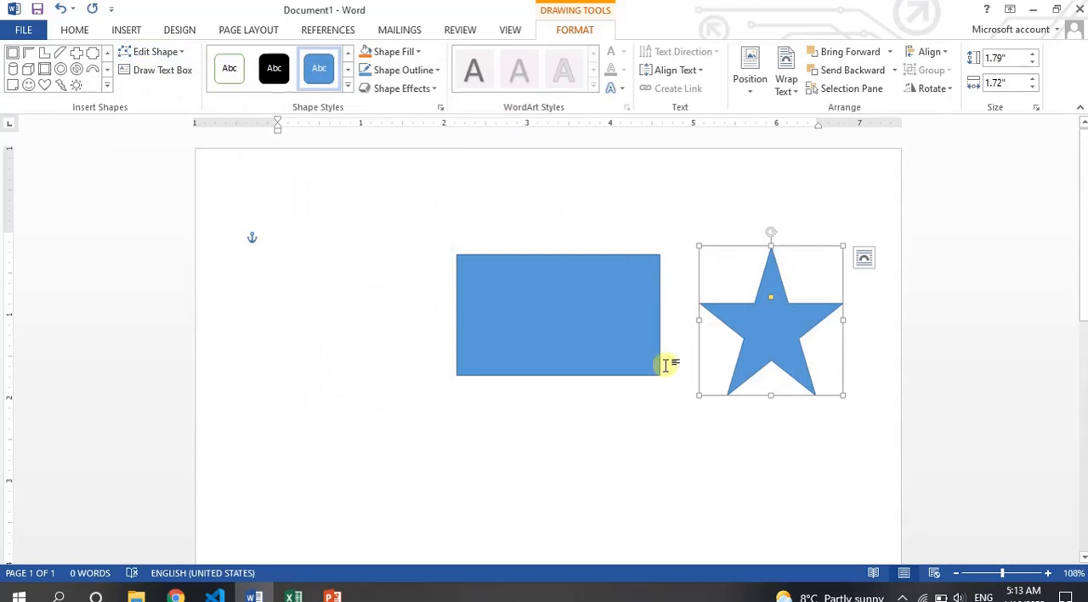
# - Edit the star's points, pulling its five inner vertices outward until the shape becomes a roughly rounded polygon
pyautogui.click(174, 51)
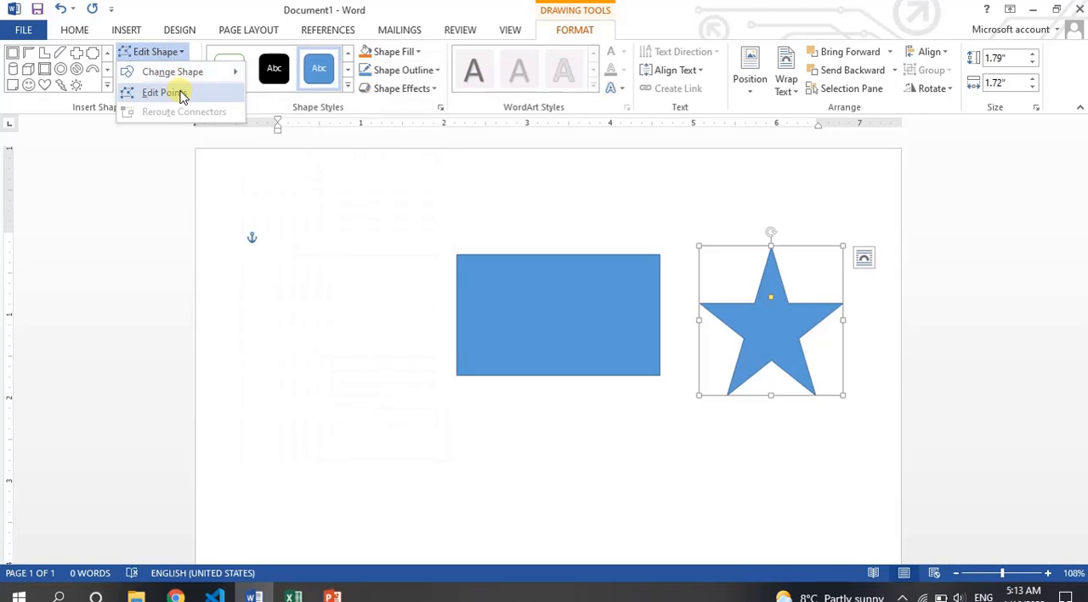
pyautogui.click(167, 93)
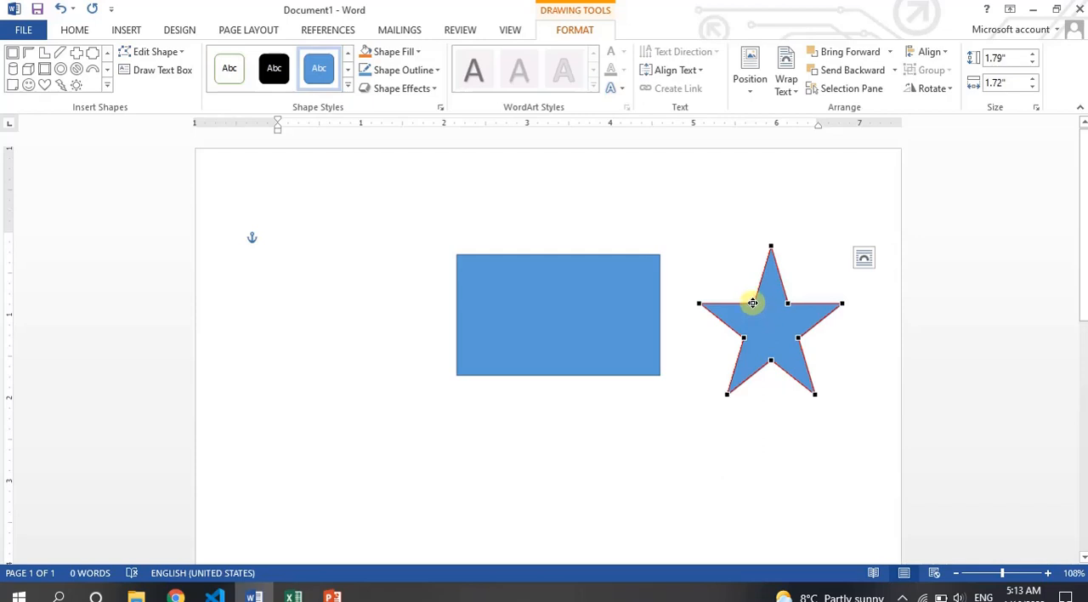
pyautogui.moveTo(753, 303); pyautogui.dragTo(727, 268)
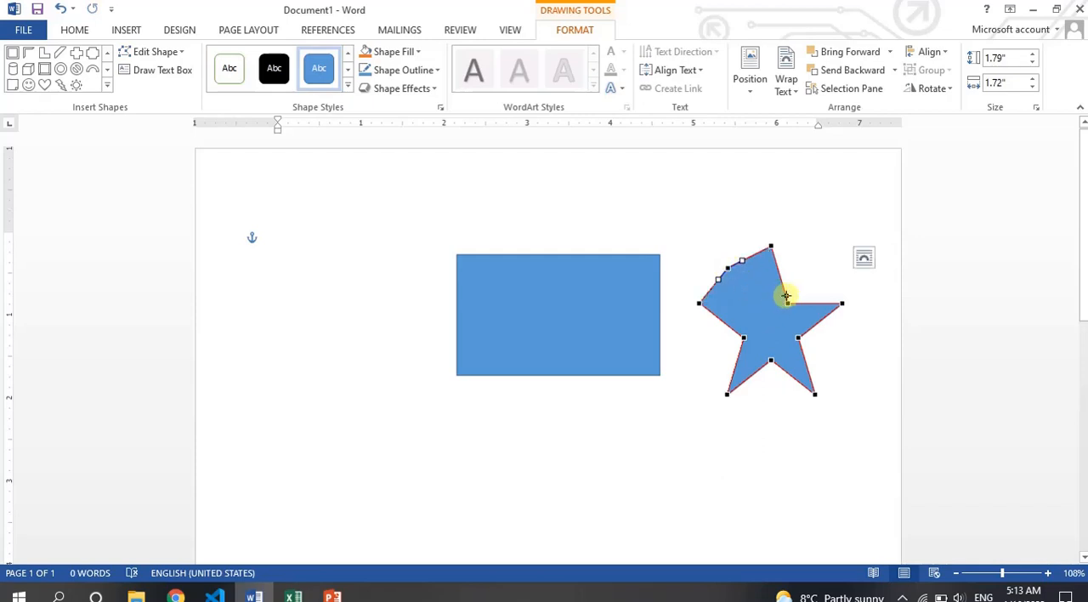
pyautogui.moveTo(789, 299); pyautogui.dragTo(827, 273)
pyautogui.moveTo(798, 337); pyautogui.dragTo(840, 343)
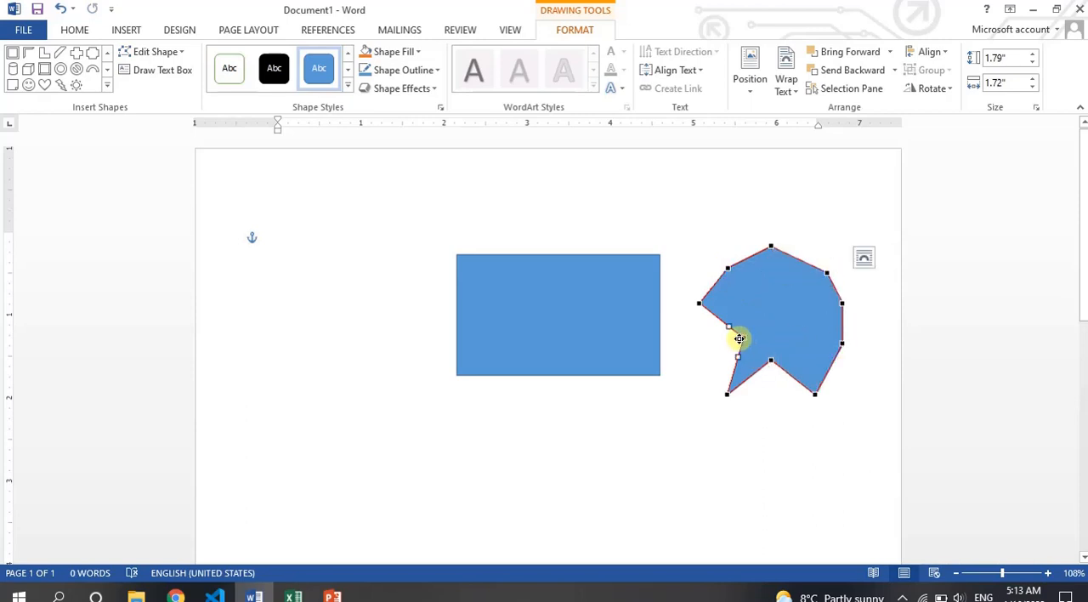
pyautogui.moveTo(739, 338); pyautogui.dragTo(712, 342)
pyautogui.moveTo(770, 361); pyautogui.dragTo(774, 393)
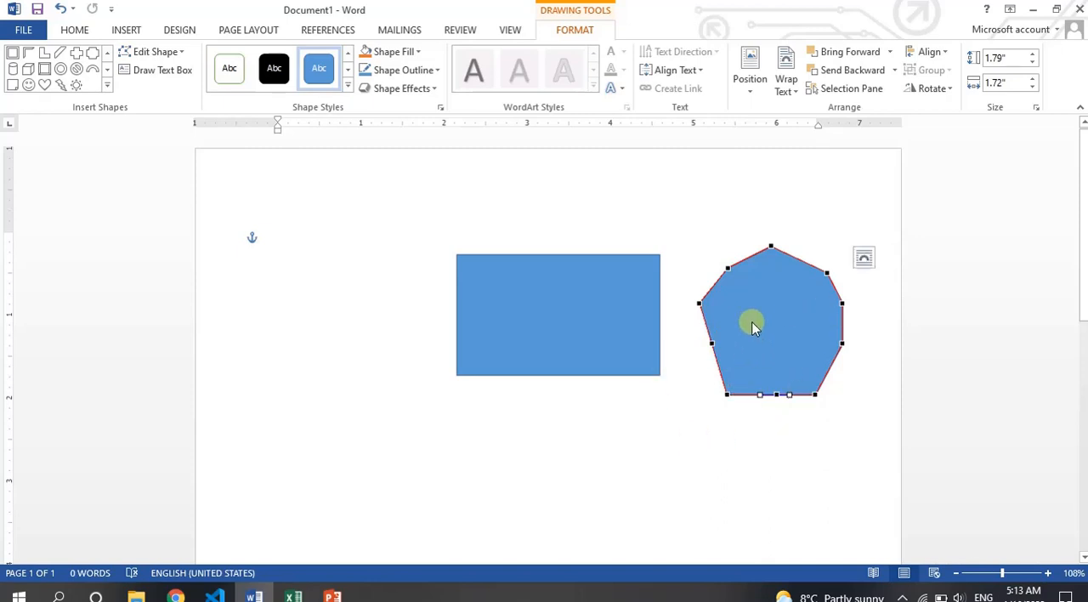
# - Edit the blue rectangle's points, pulling its upper-right corner inward and bending the resulting sloped edge with the curve handle
pyautogui.click(597, 291)
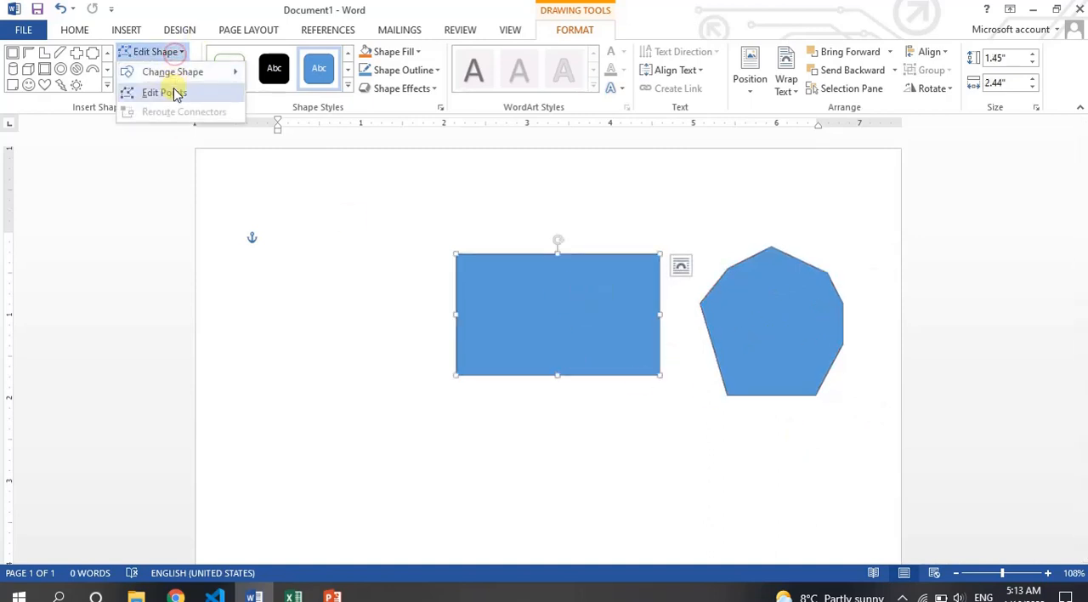
pyautogui.click(170, 92)
pyautogui.moveTo(659, 252); pyautogui.dragTo(586, 328)
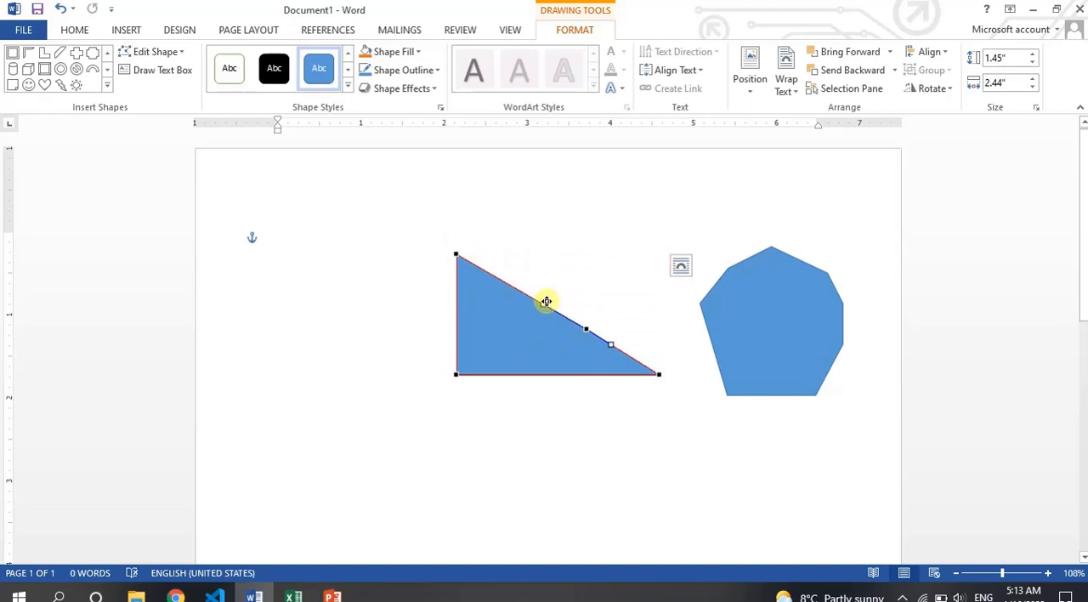
pyautogui.moveTo(545, 301); pyautogui.dragTo(521, 249)
pyautogui.hotkey('ctrl', 'z')
pyautogui.moveTo(542, 304); pyautogui.dragTo(617, 366)
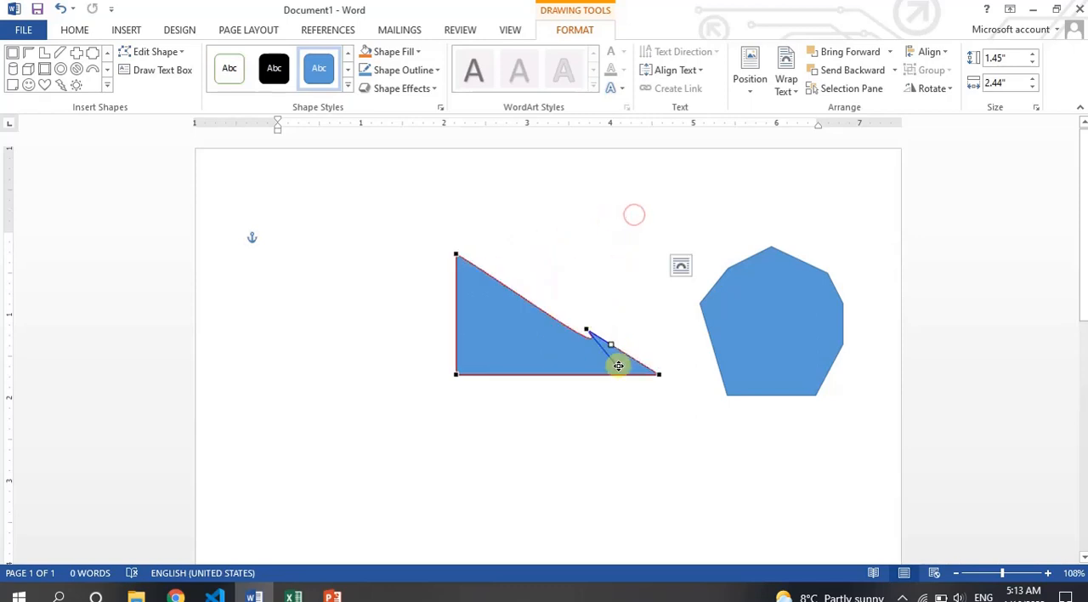
# - Pull the reshaped rectangle's upper-left point inward and its middle point up and left into a narrow spike
pyautogui.moveTo(457, 258); pyautogui.dragTo(518, 308)
pyautogui.moveTo(586, 329); pyautogui.dragTo(498, 247)
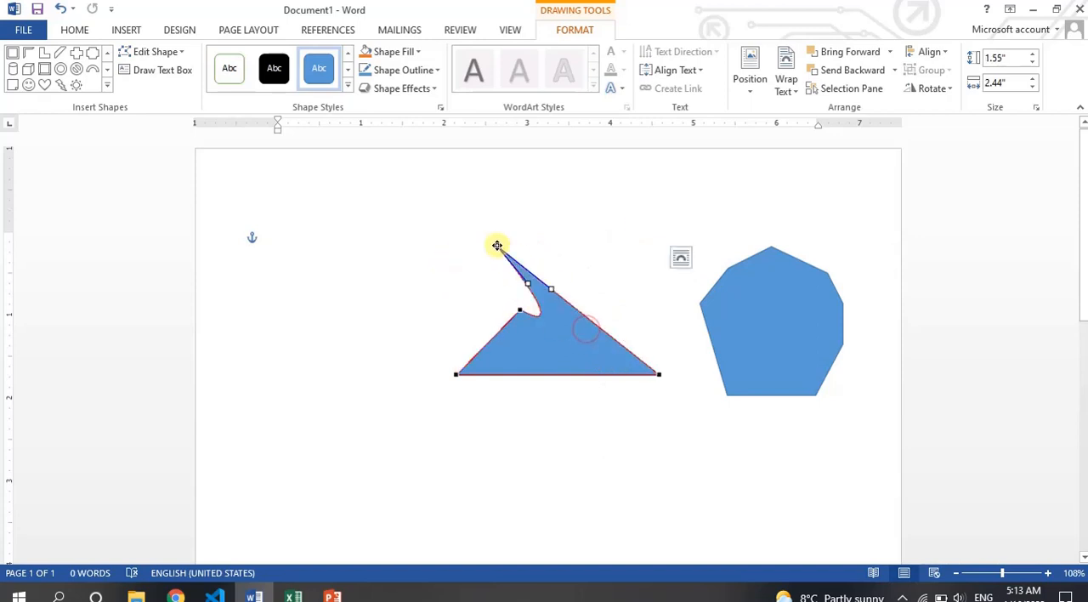
pyautogui.click(589, 436)
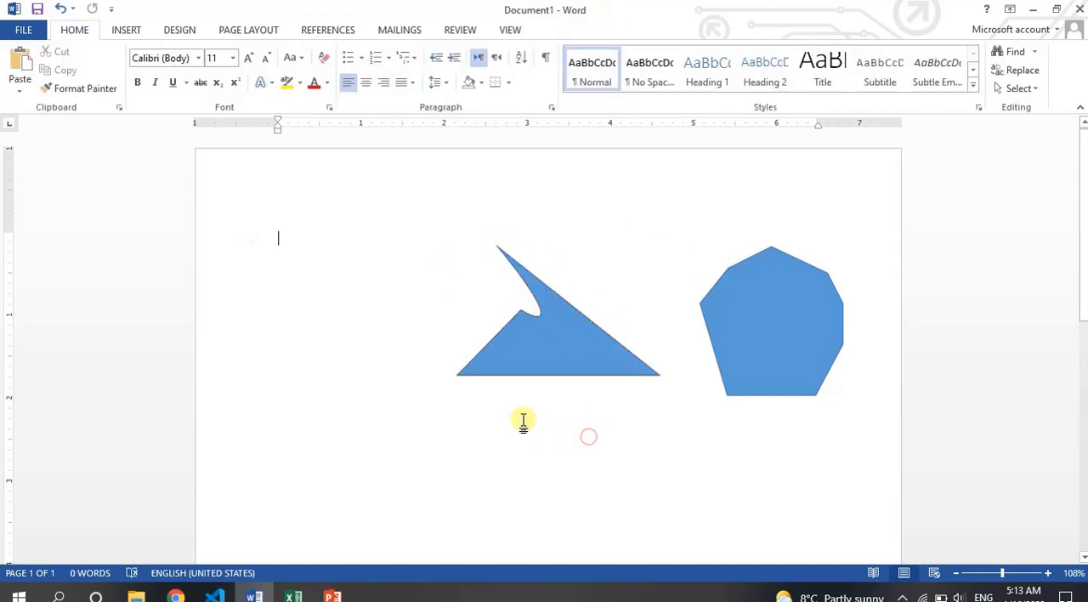
# - Undo the point edits on the middle shape back to the plain rectangle
pyautogui.click(583, 364)
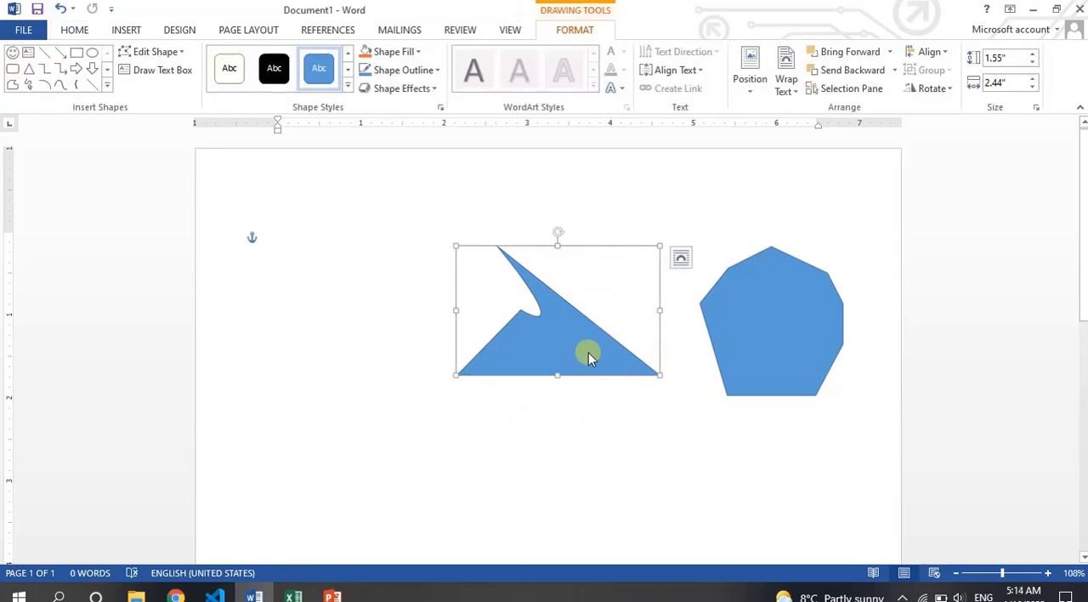
pyautogui.hotkey('ctrl', 'z')
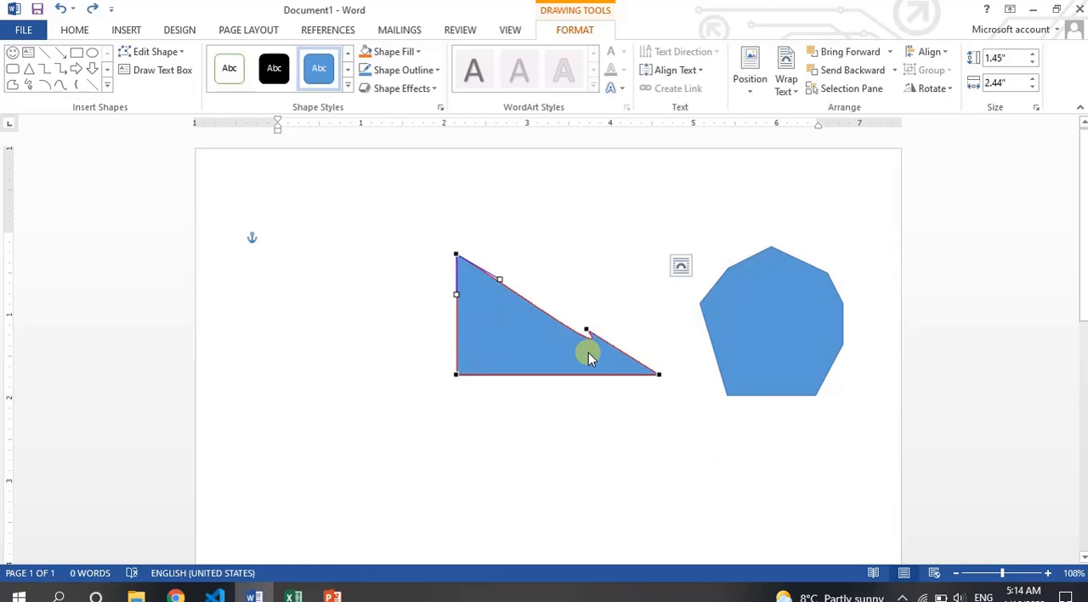
pyautogui.click(724, 343)
pyautogui.hotkey('ctrl', 'z')
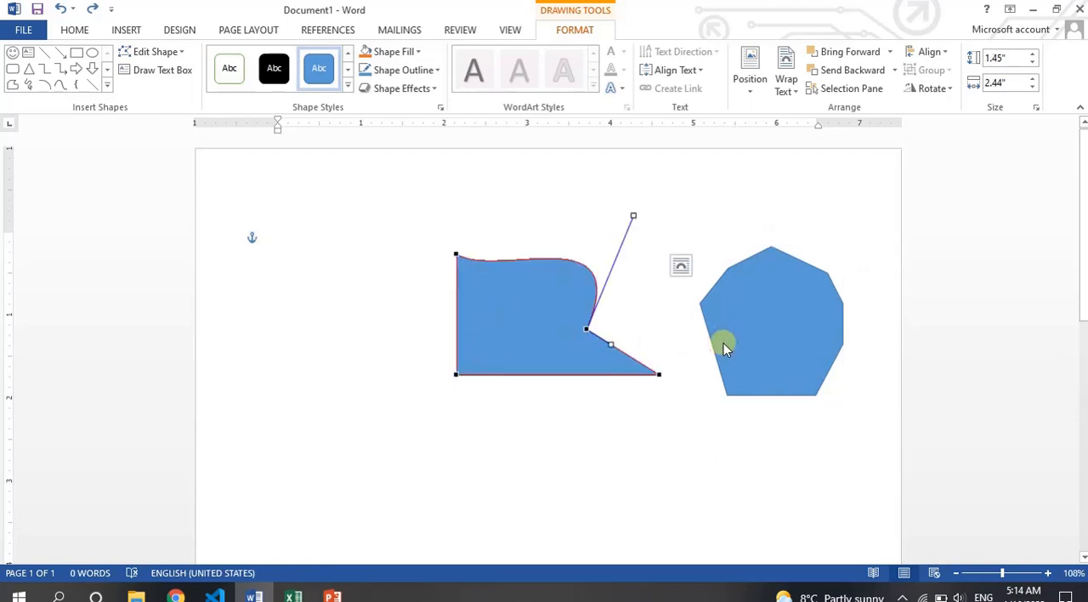
pyautogui.hotkey('ctrl', 'z')
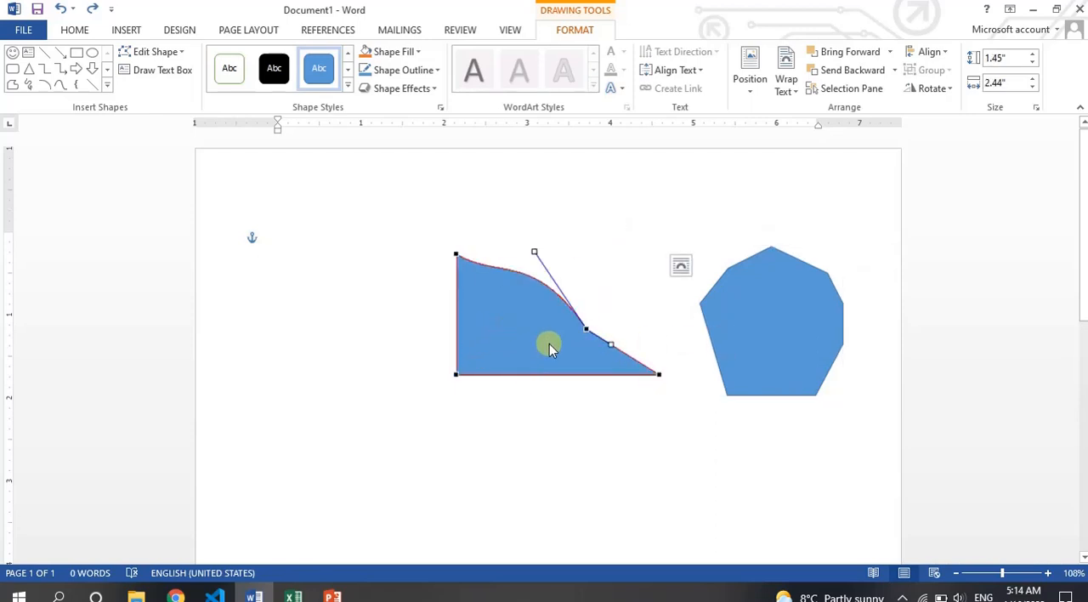
pyautogui.hotkey('ctrl', 'z')
# - Undo the point edits on the right shape back past the star, and redo only far enough to restore the five-point star
pyautogui.hotkey('ctrl', 'z')
pyautogui.hotkey('ctrl', 'z')
pyautogui.hotkey('ctrl', 'z')
pyautogui.hotkey('ctrl', 'z')
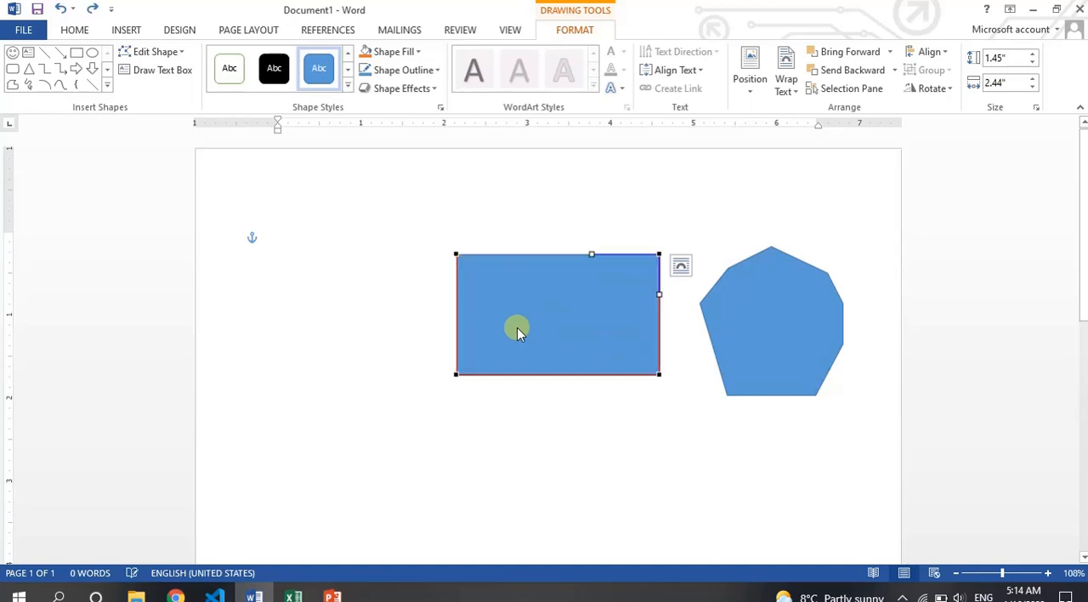
pyautogui.hotkey('ctrl', 'z')
pyautogui.hotkey('ctrl', 'z')
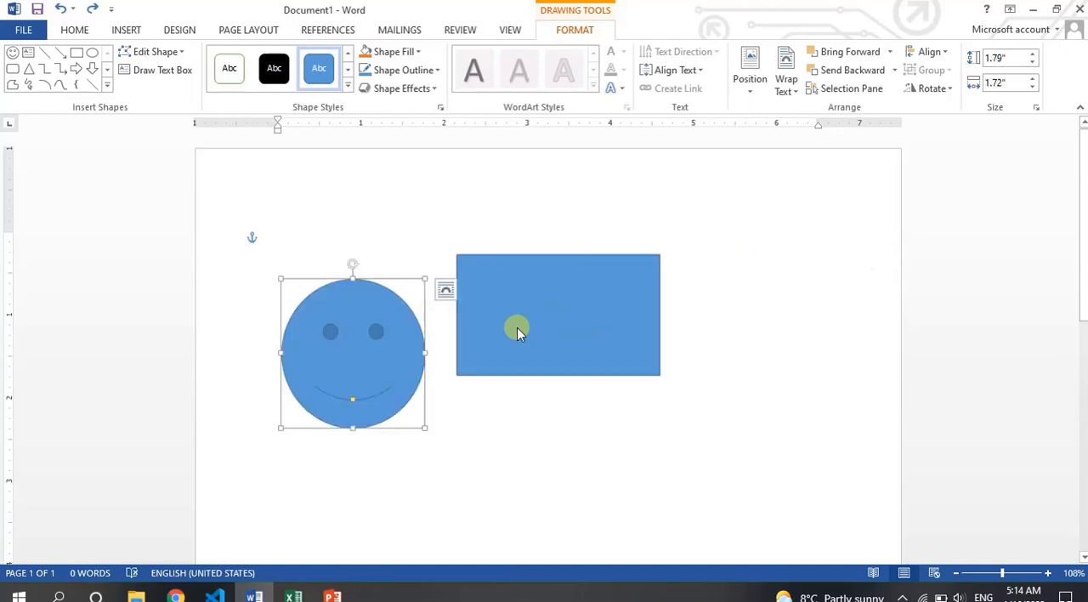
pyautogui.hotkey('ctrl', 'y')
pyautogui.hotkey('ctrl', 'y')
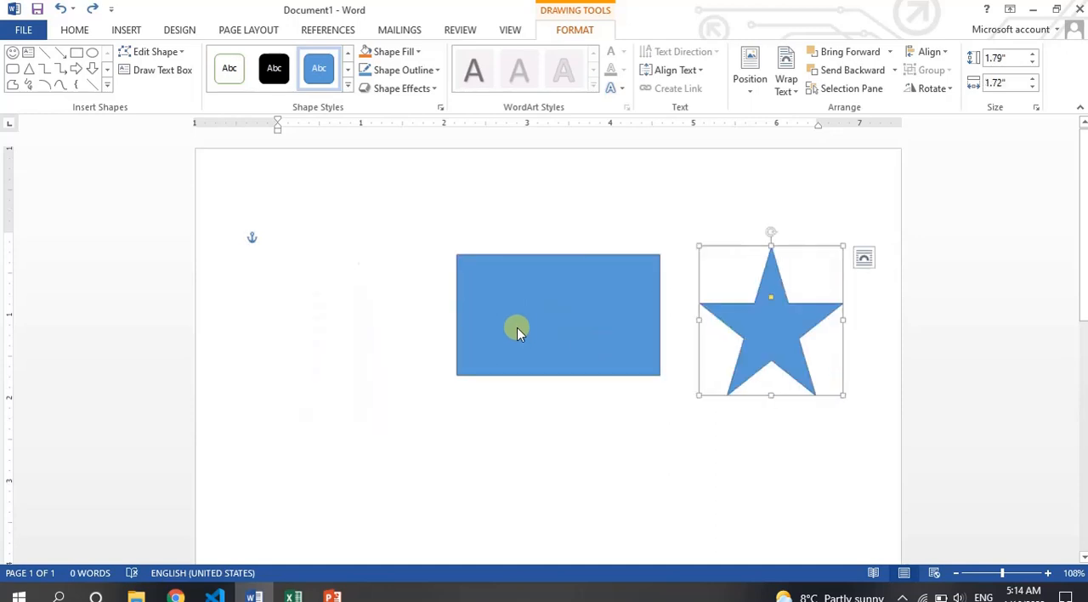
pyautogui.hotkey('ctrl', 'z')
pyautogui.hotkey('ctrl', 'y')
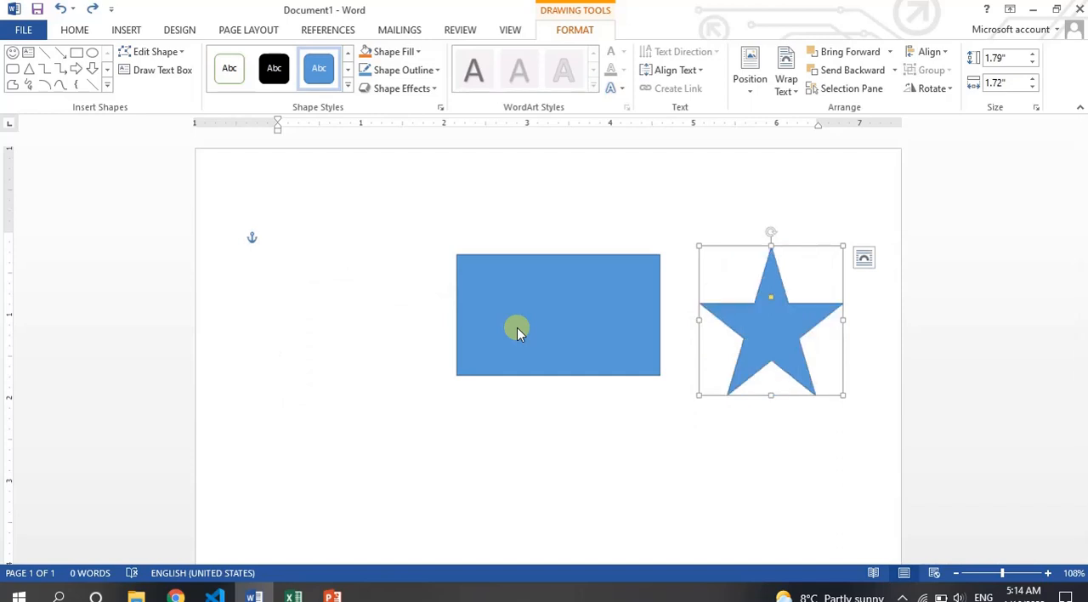
# - Draw a text box about 1.21" high and 3.4" wide below the rectangle, and delete it
pyautogui.click(163, 73)
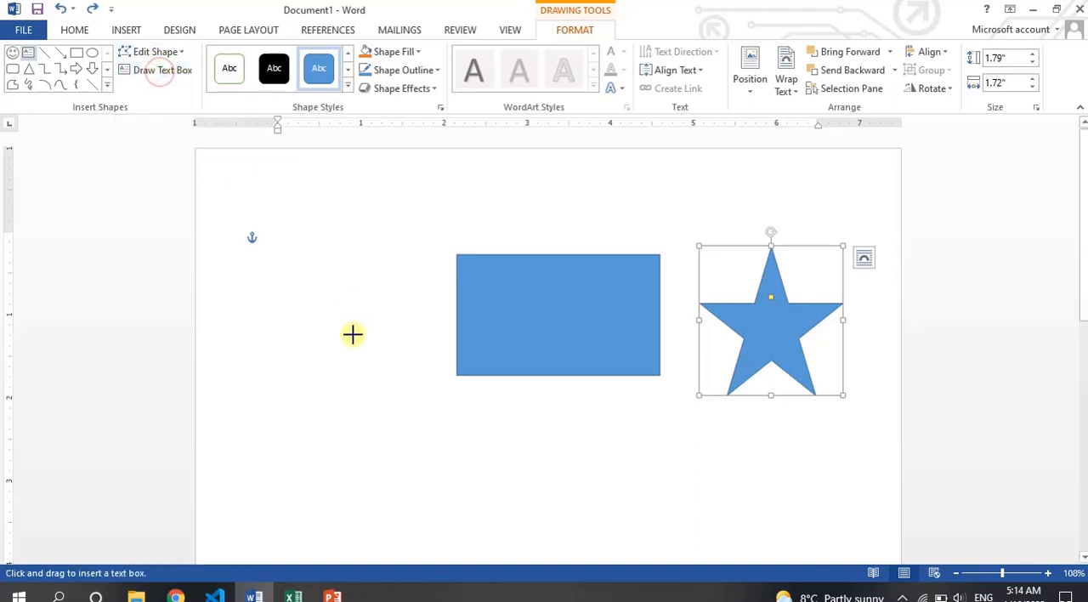
pyautogui.moveTo(282, 408); pyautogui.dragTo(564, 508)
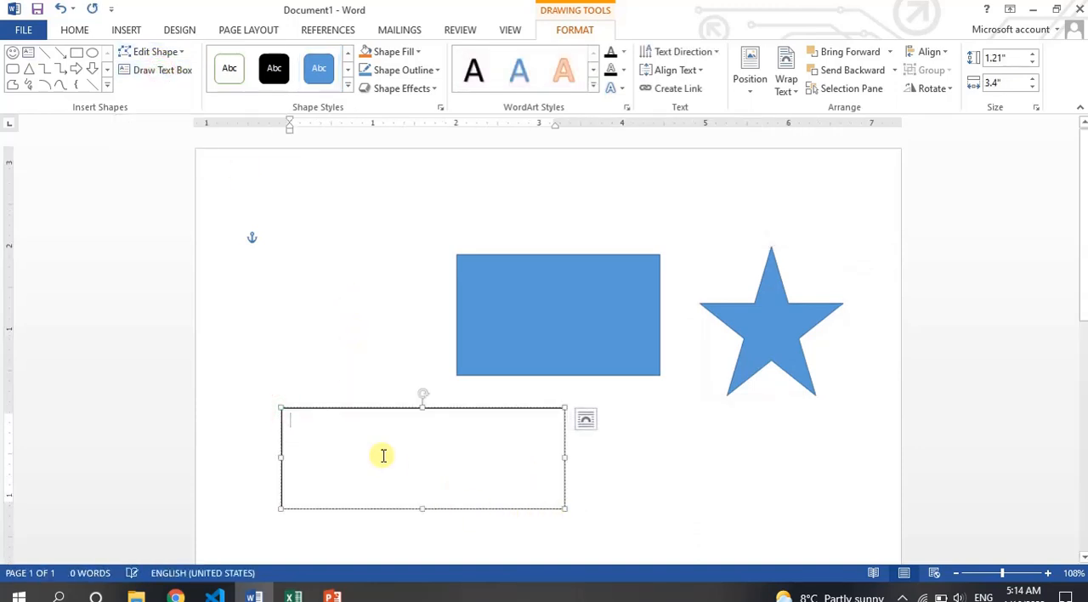
pyautogui.click(399, 409)
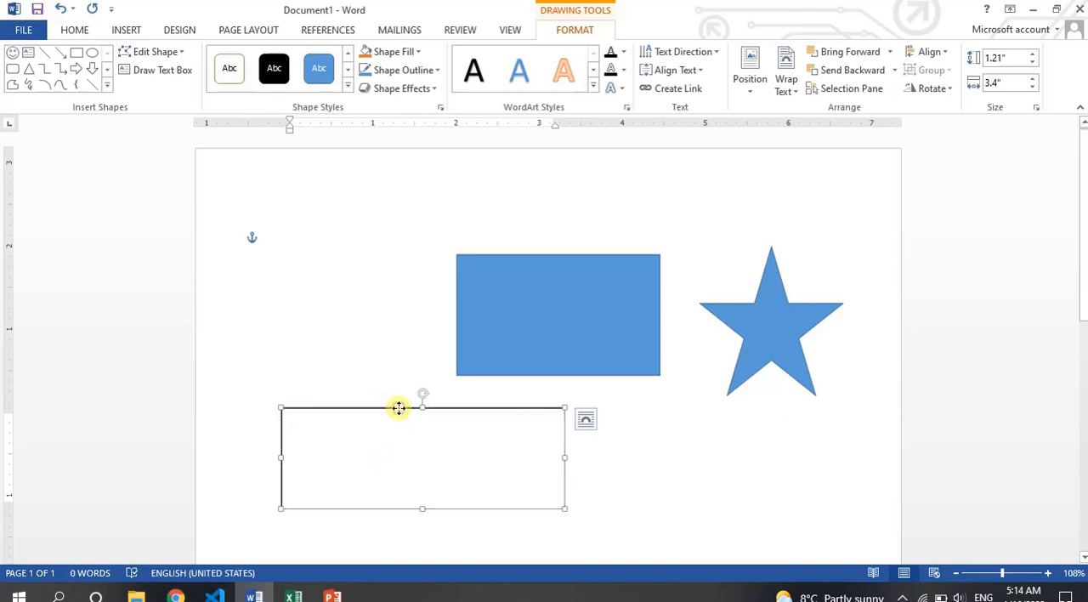
pyautogui.press('Delete')
# - Preview the available shape styles on the blue rectangle without applying one
pyautogui.click(620, 292)
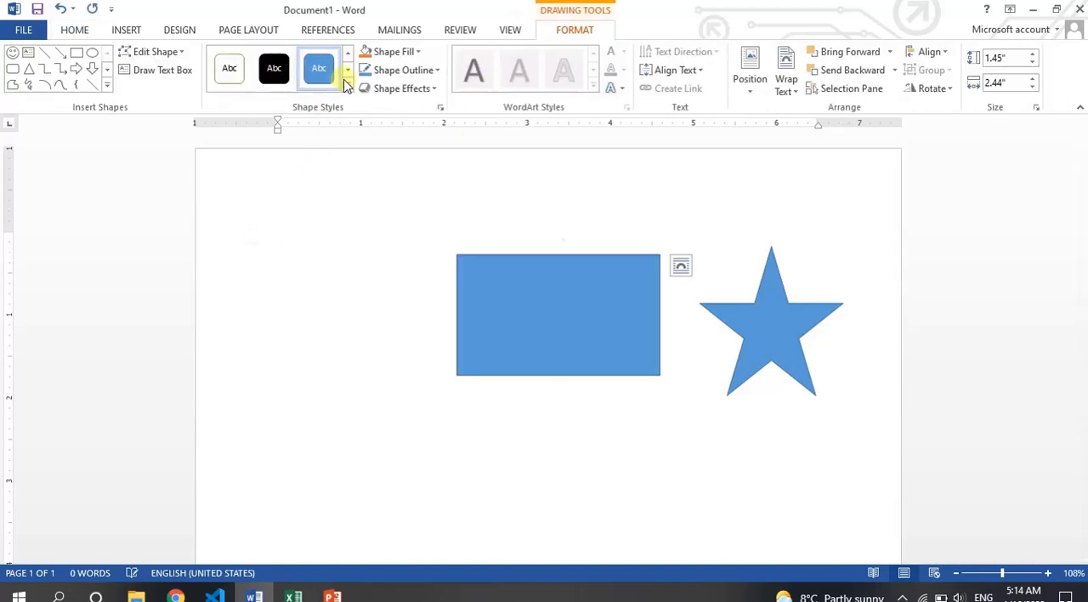
pyautogui.click(347, 89)
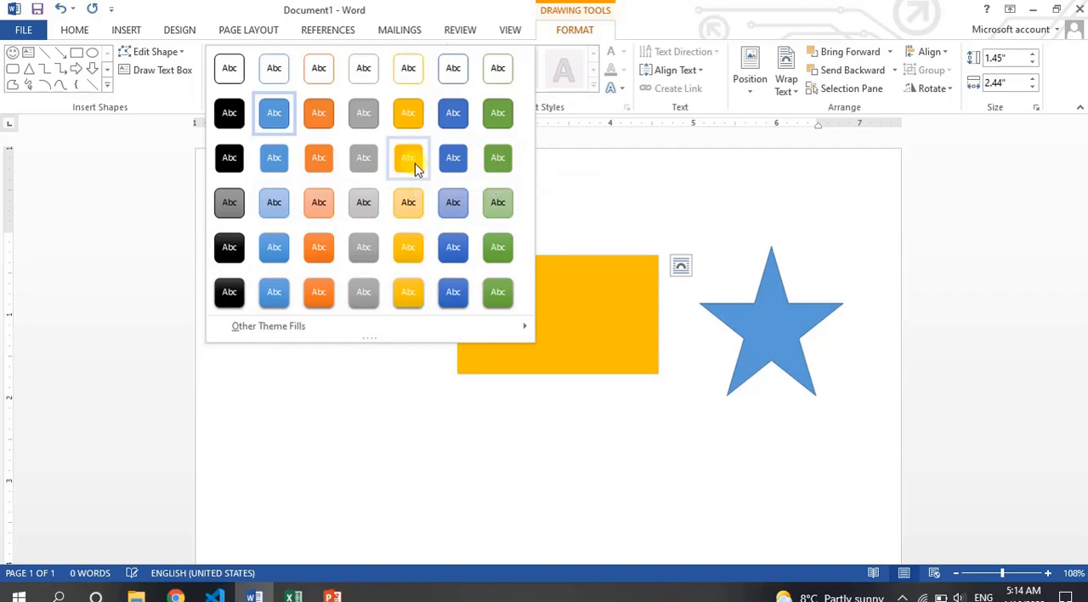
pyautogui.click(613, 291)
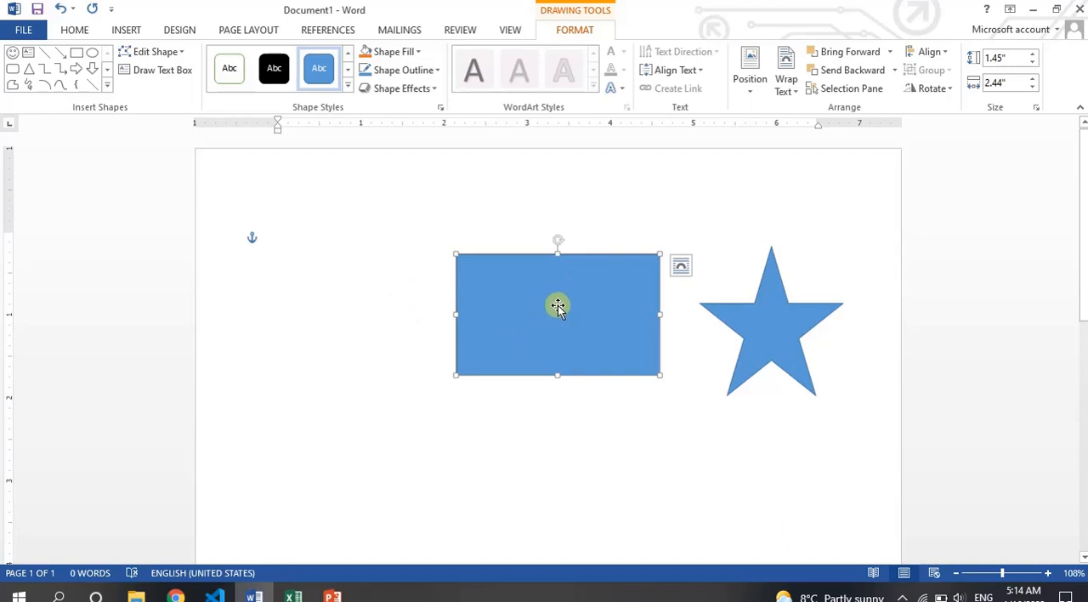
pyautogui.write('lkasjf;')
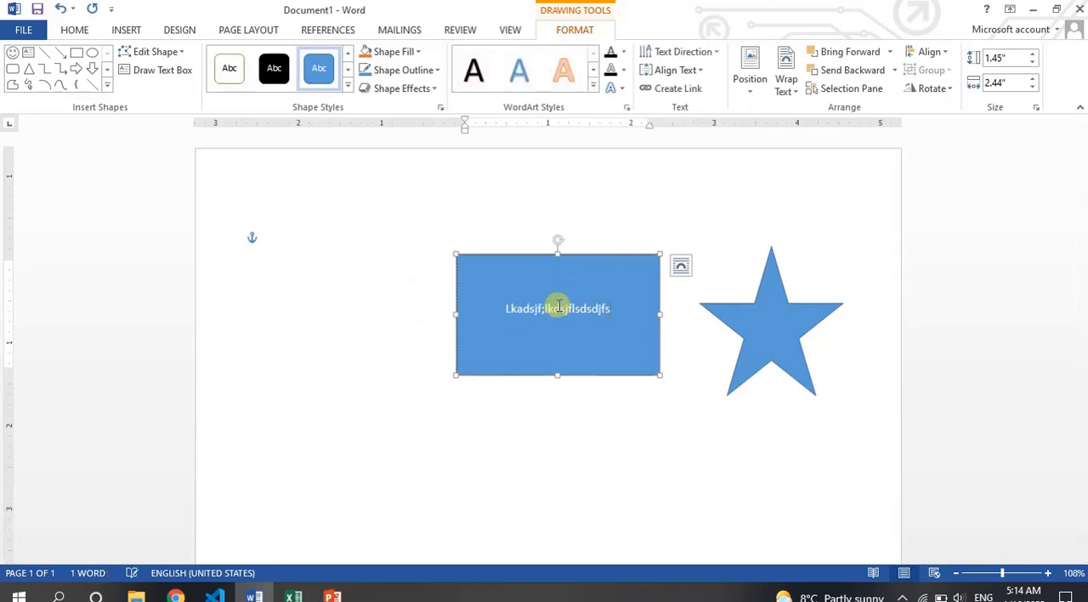
pyautogui.hotkey('ctrl', 'a')
pyautogui.press('BackSpace')
# - Enter the text "Ms Word Online Course" inside the blue rectangle
pyautogui.write('Ms W')
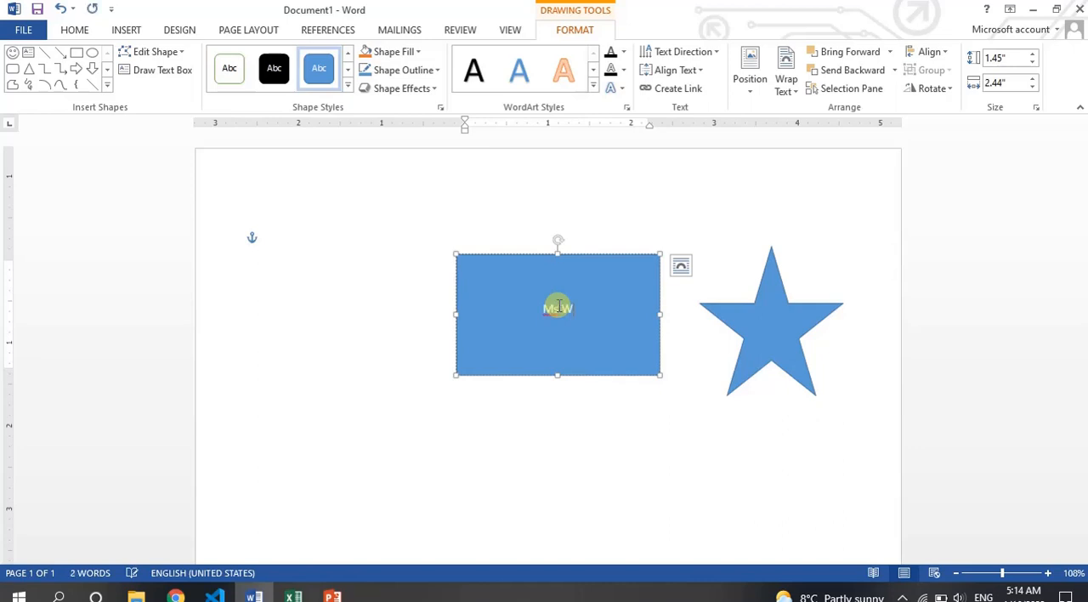
pyautogui.write('ord Online C')
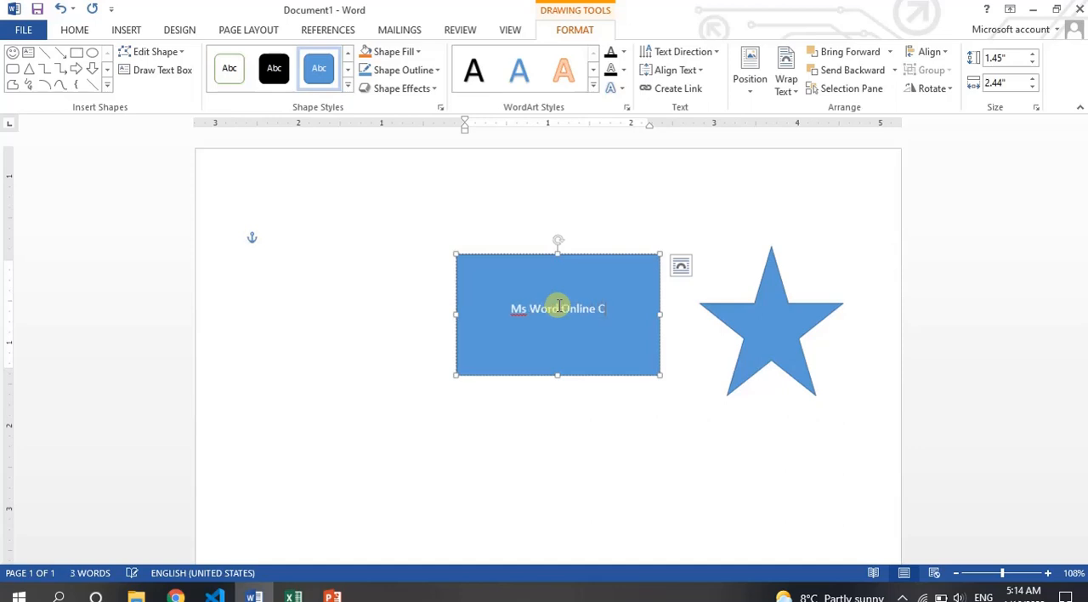
pyautogui.write('ourse')
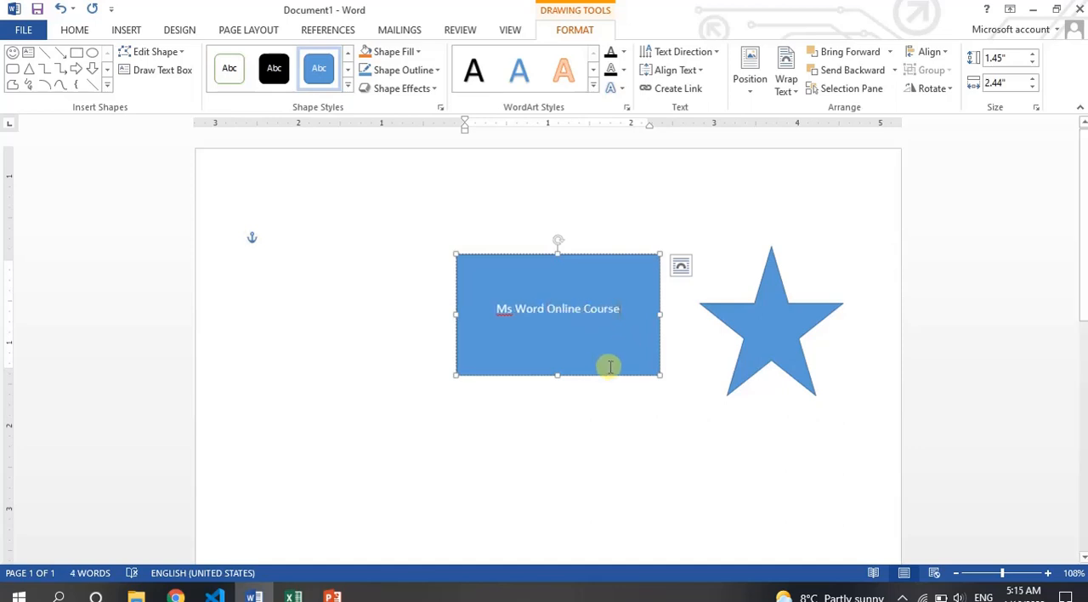
# - Enter the text "Pakistan" inside the star and widen the star to about 1.94" so the word fits on one line
pyautogui.click(759, 334)
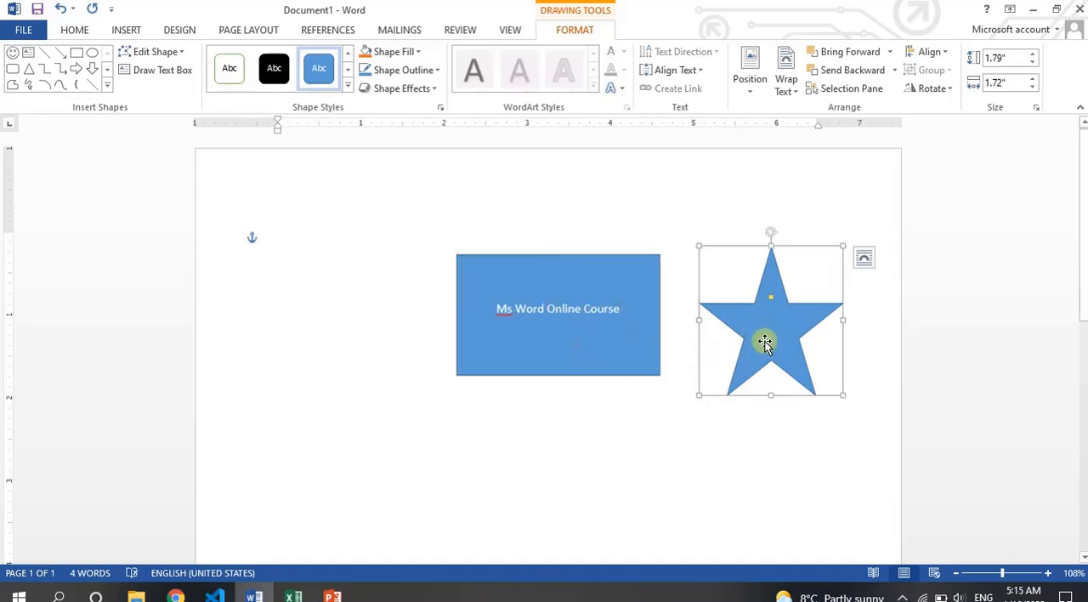
pyautogui.write('Pakista')
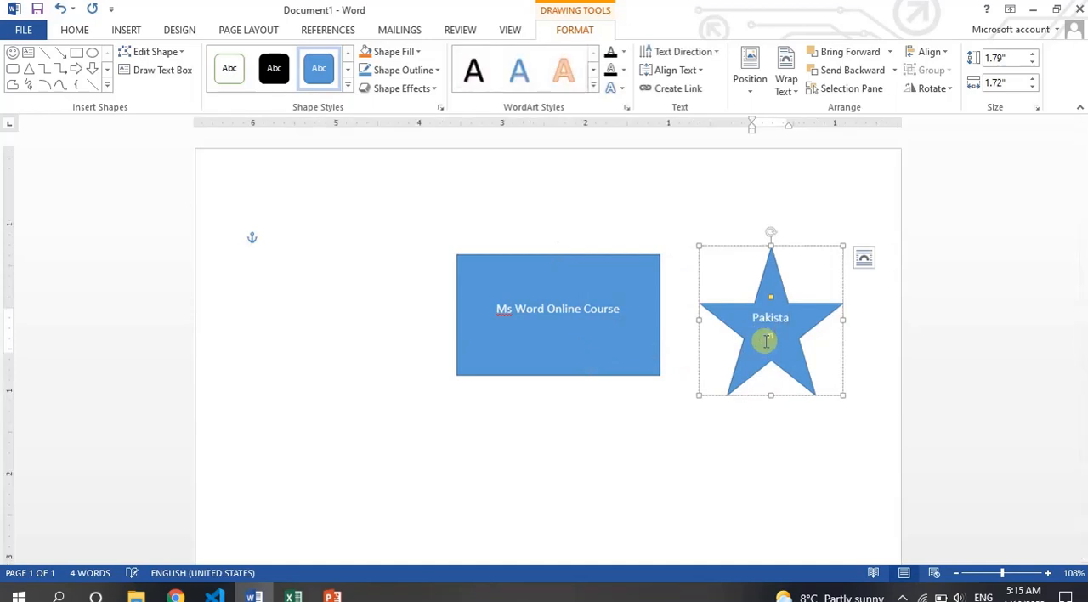
pyautogui.write('n')
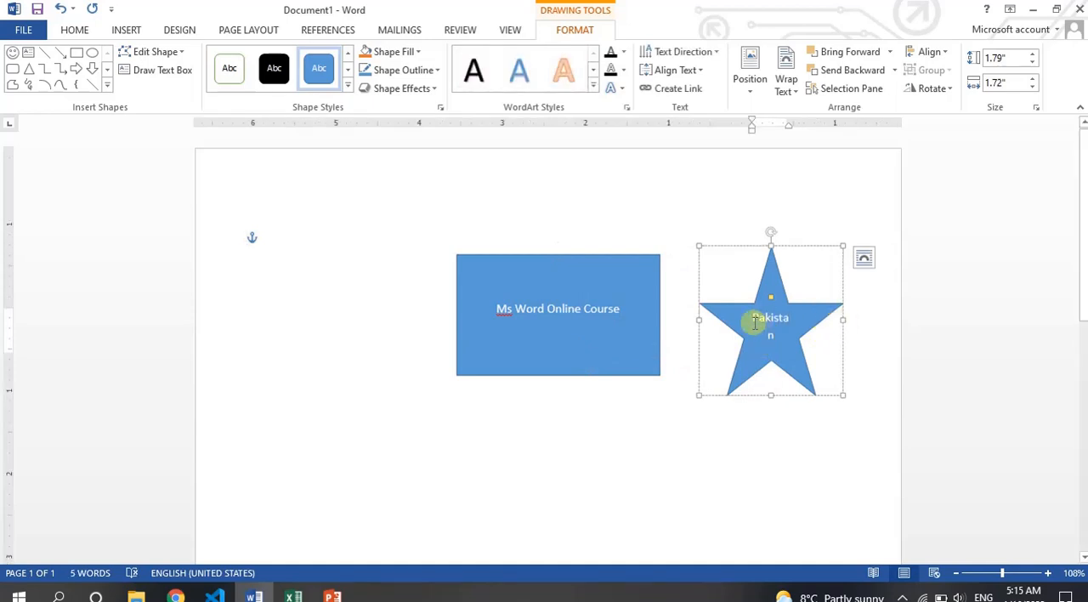
pyautogui.moveTo(841, 318); pyautogui.dragTo(861, 318)
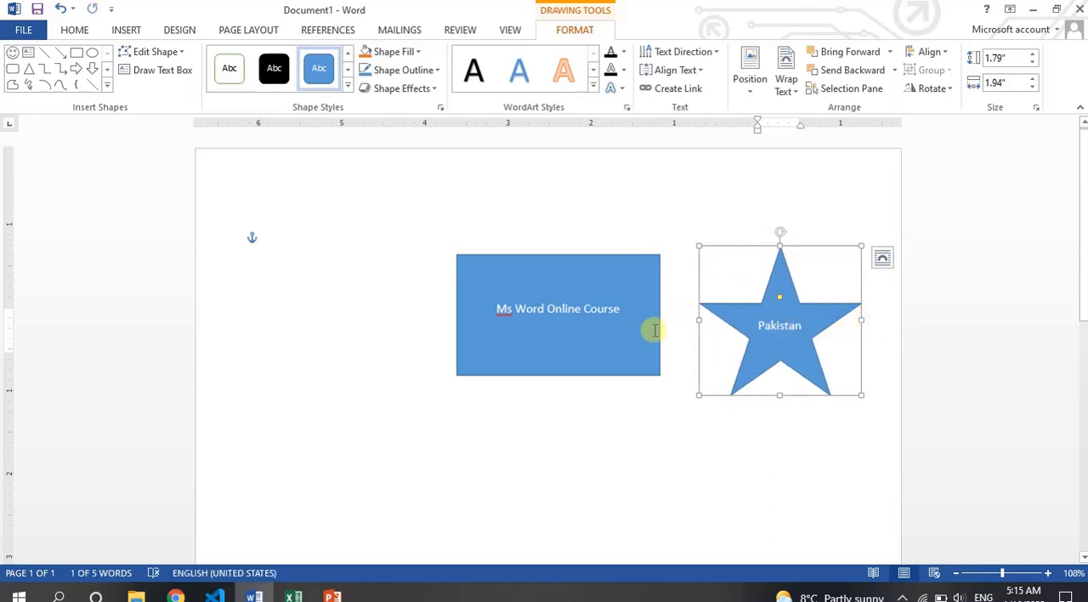
# - Apply the third-row orange shape style to the star, and replace it with the fifth-row gold gradient style
pyautogui.click(347, 84)
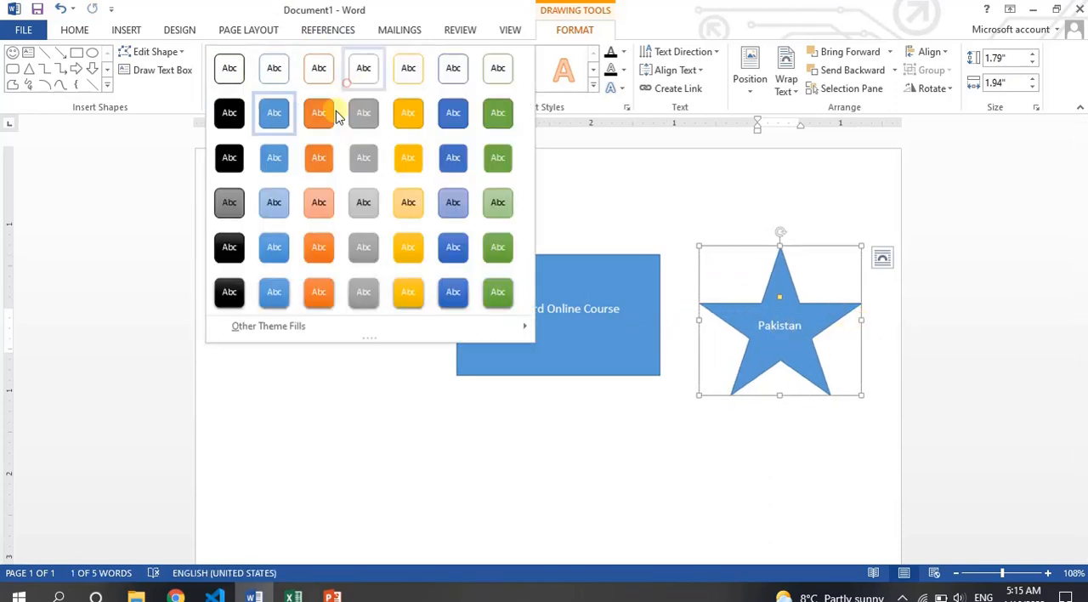
pyautogui.click(317, 163)
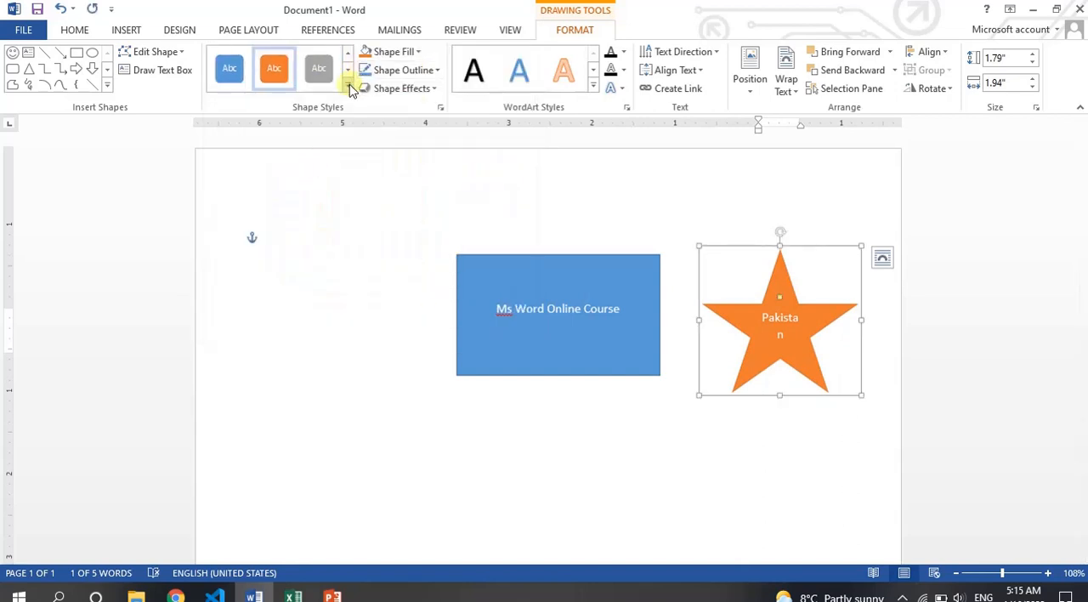
pyautogui.click(348, 84)
pyautogui.click(408, 243)
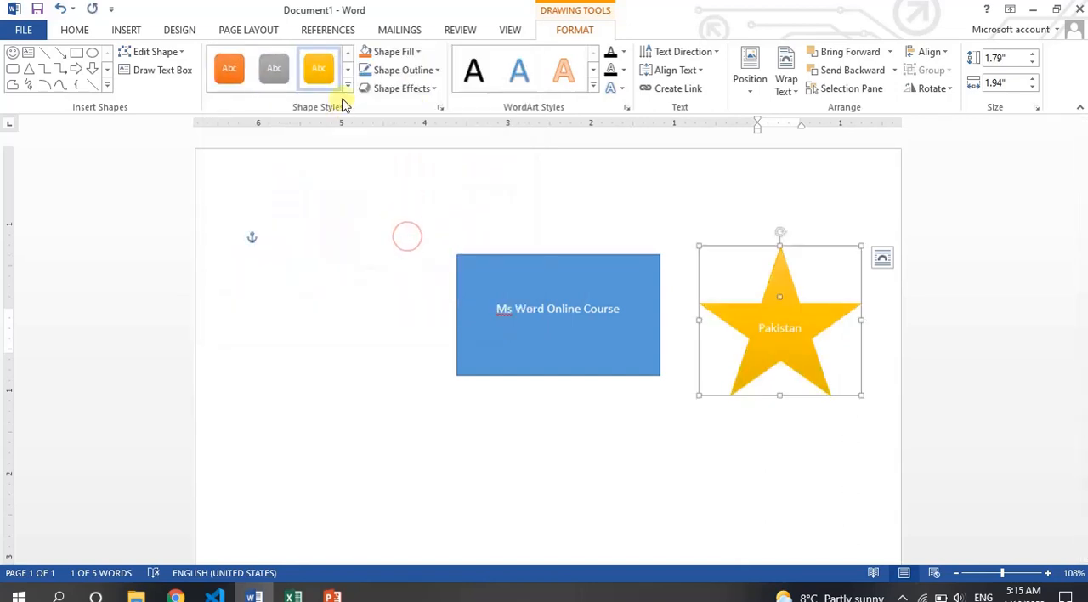
# - Fill the star with the standard red colour
pyautogui.click(406, 56)
pyautogui.click(405, 52)
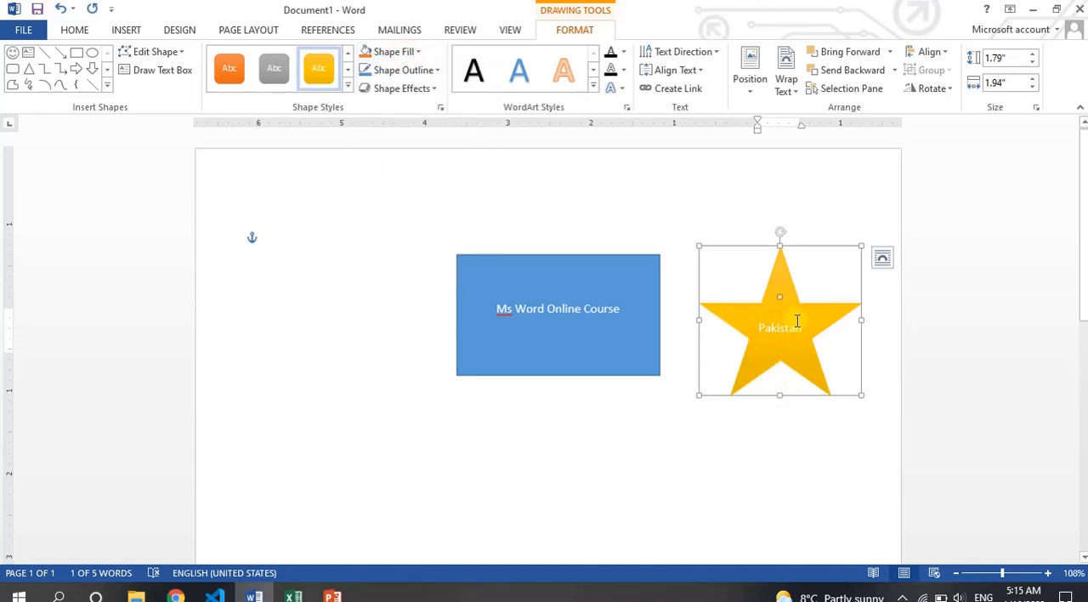
pyautogui.click(404, 53)
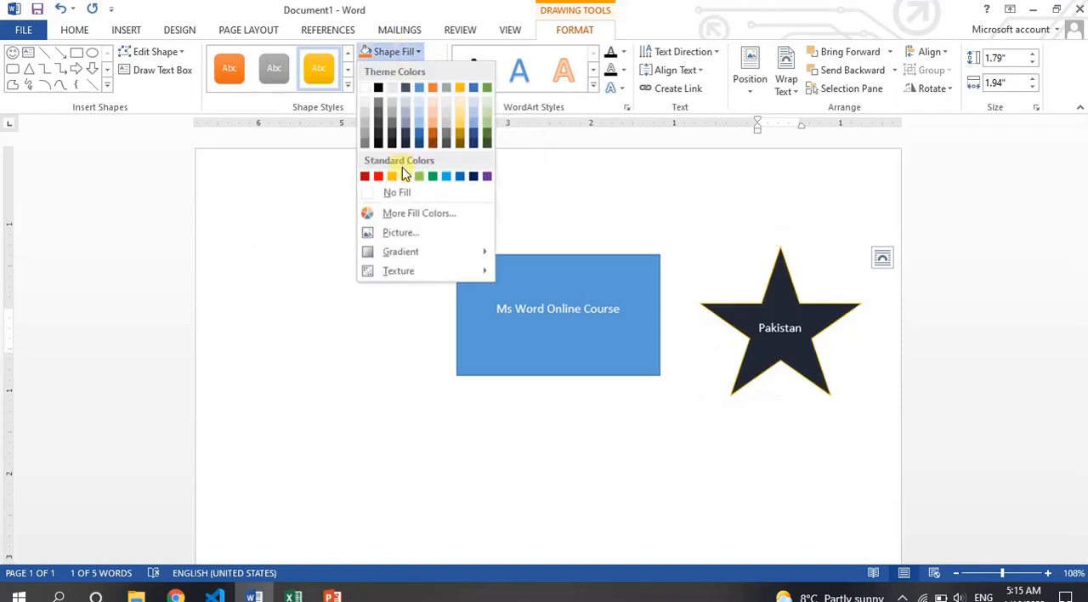
pyautogui.click(377, 176)
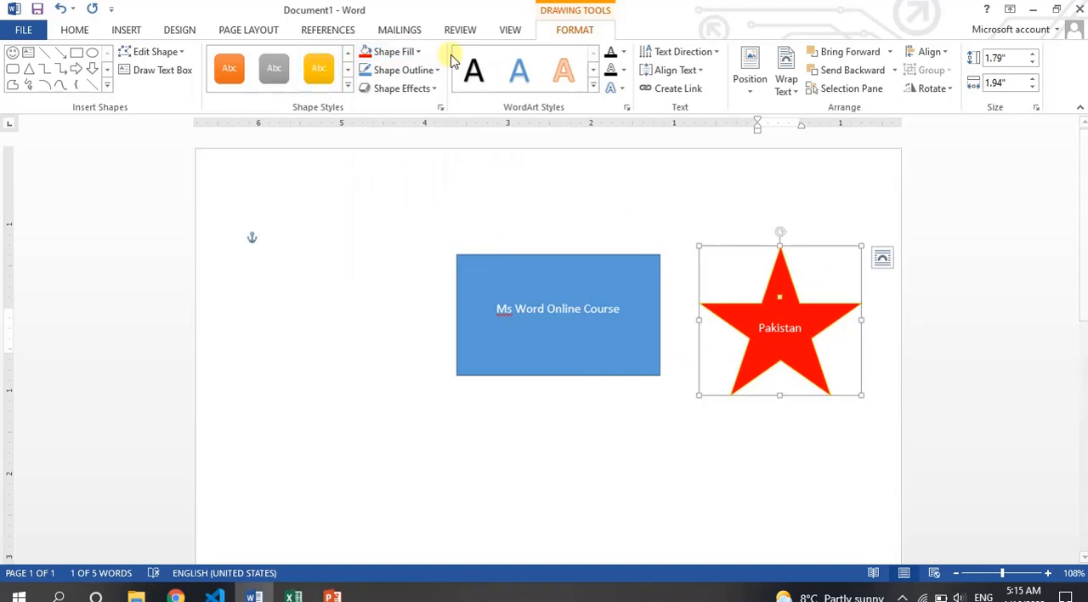
# - Change the star's fill to the white theme colour
pyautogui.click(389, 58)
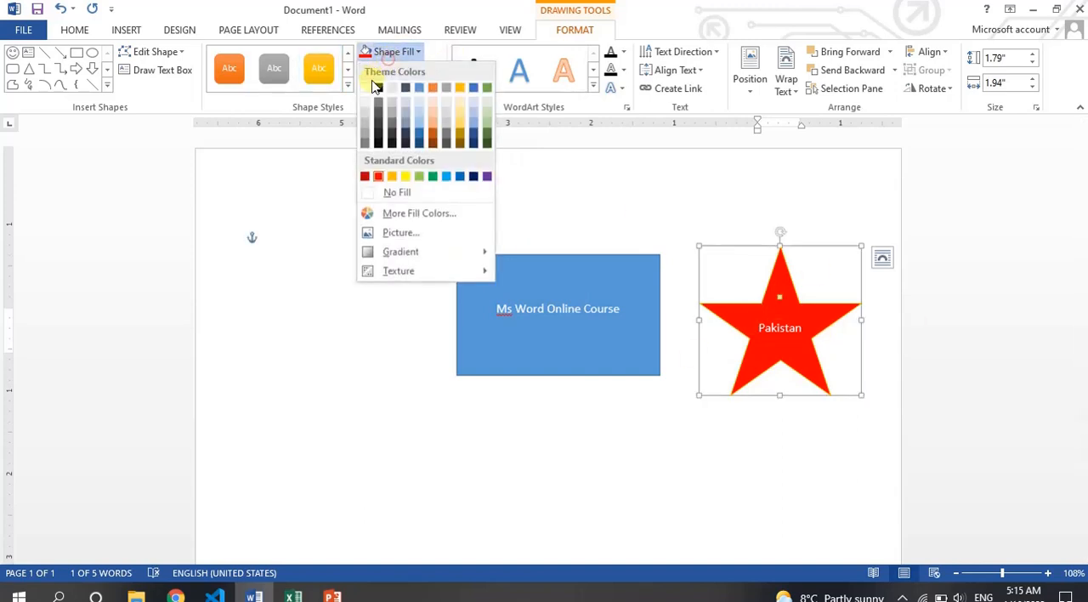
pyautogui.click(411, 56)
pyautogui.click(410, 56)
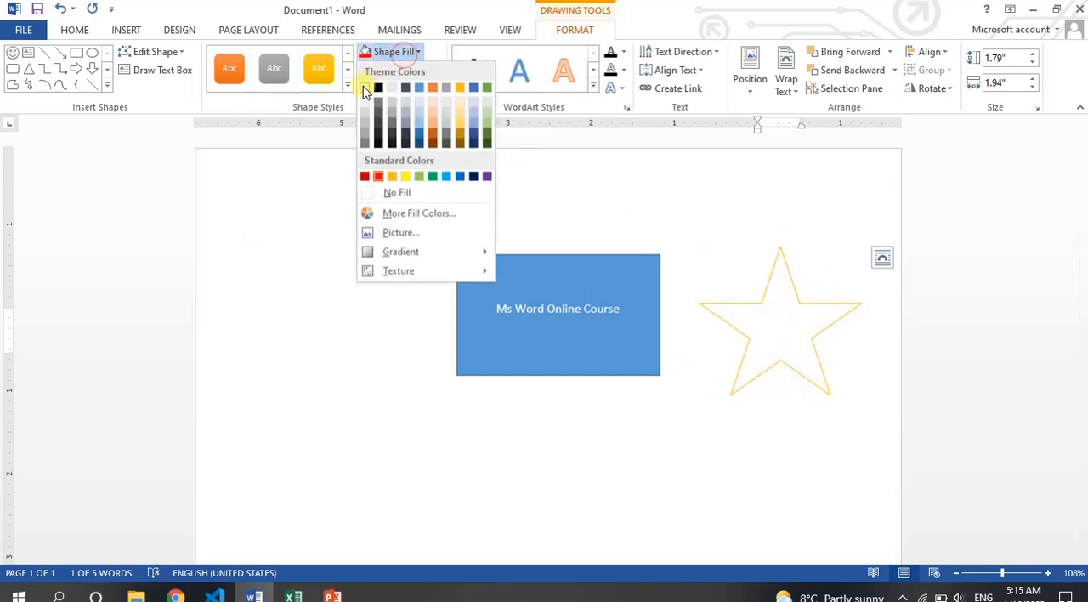
pyautogui.click(364, 89)
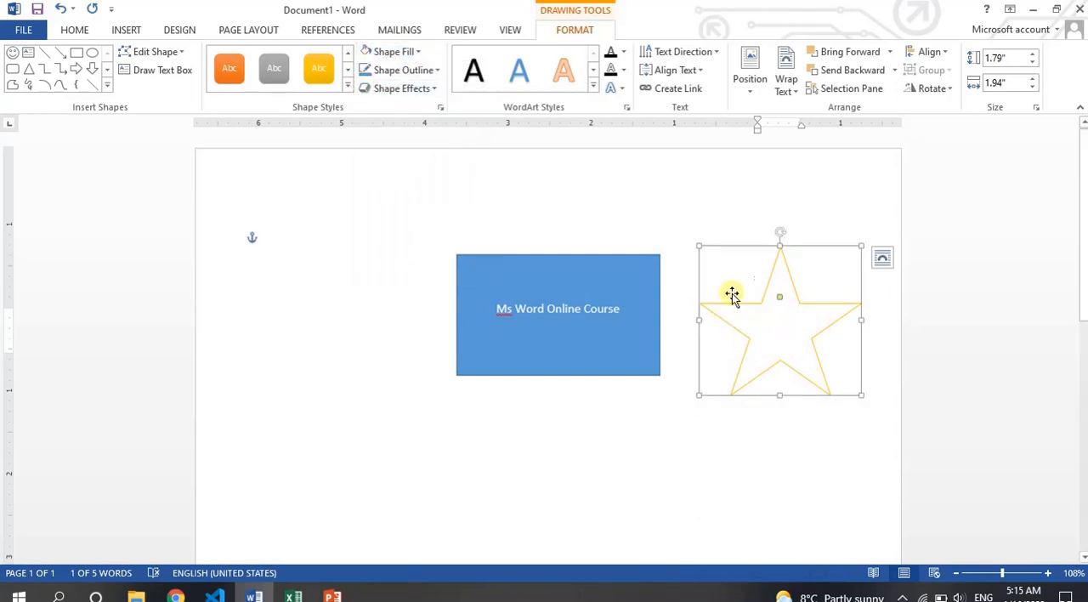
# - Set the star's fill to black, and replace it with standard green
pyautogui.click(400, 54)
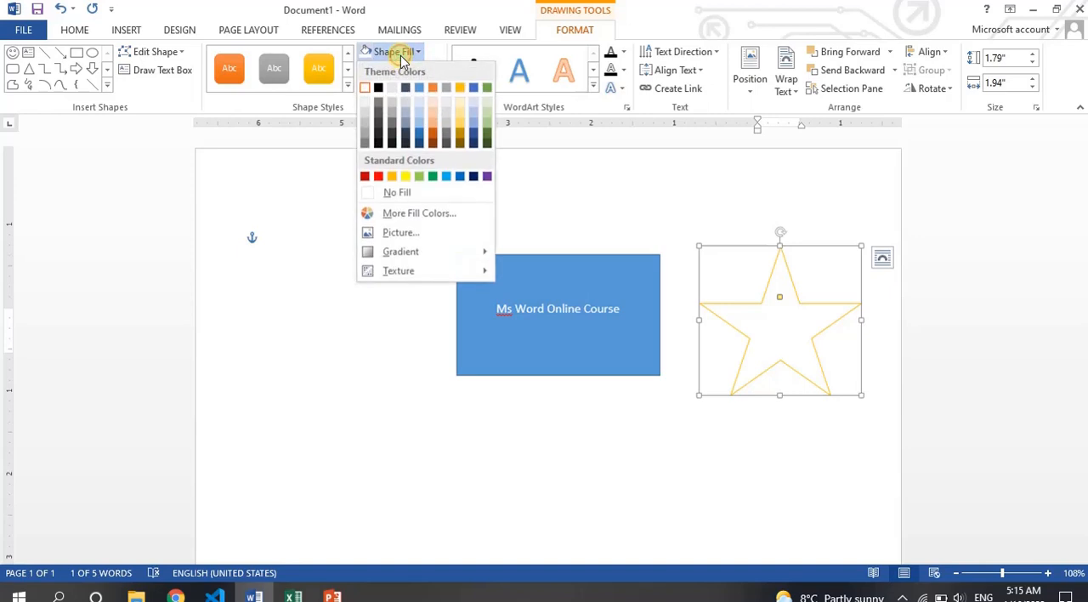
pyautogui.click(378, 88)
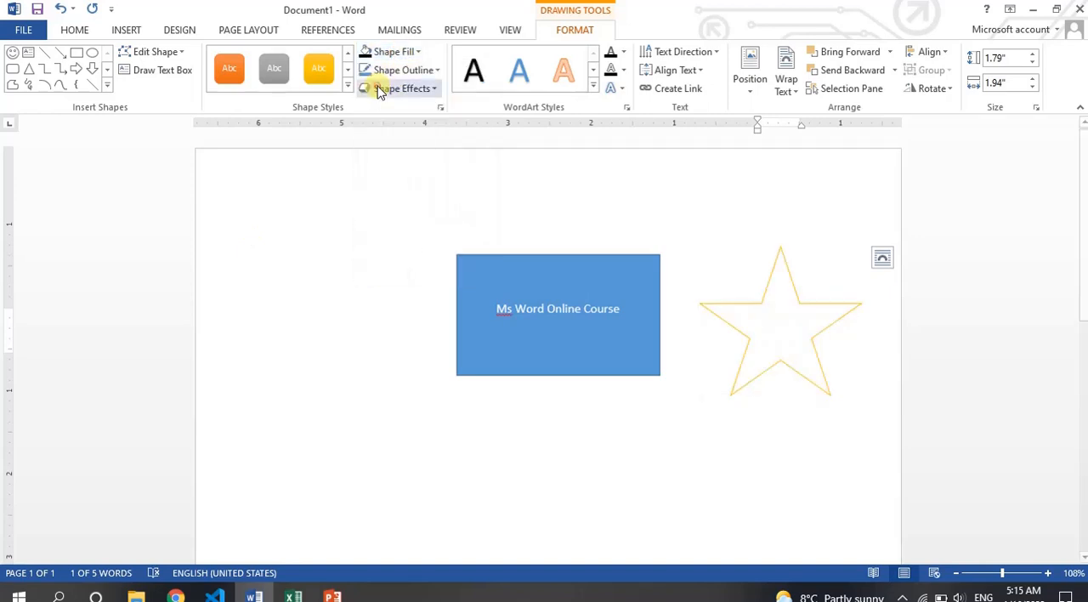
pyautogui.click(397, 53)
pyautogui.click(434, 174)
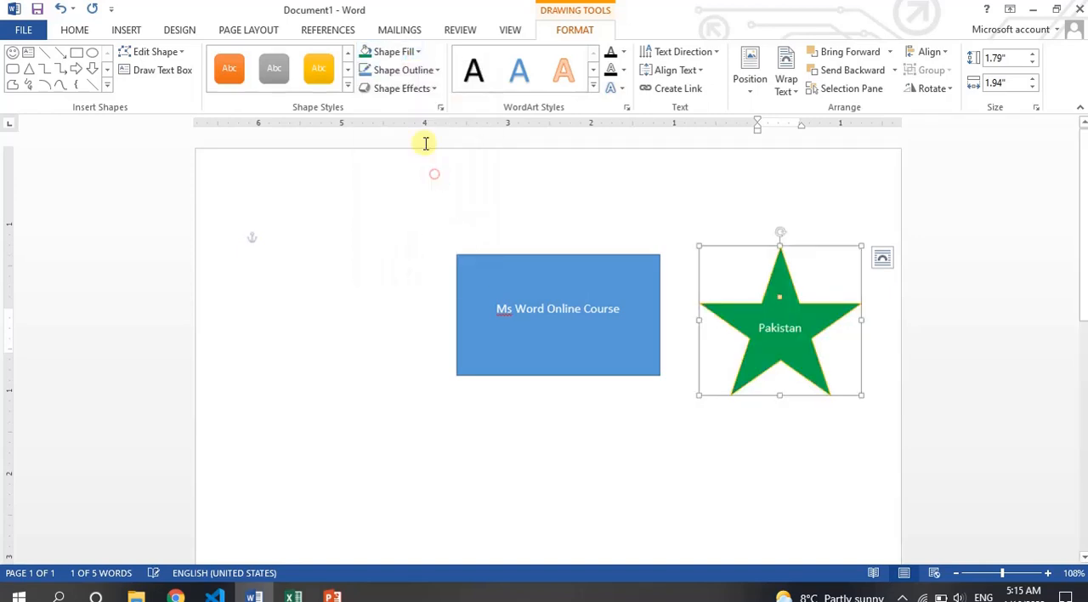
# - Fill the star with standard red and give it a black outline
pyautogui.click(391, 53)
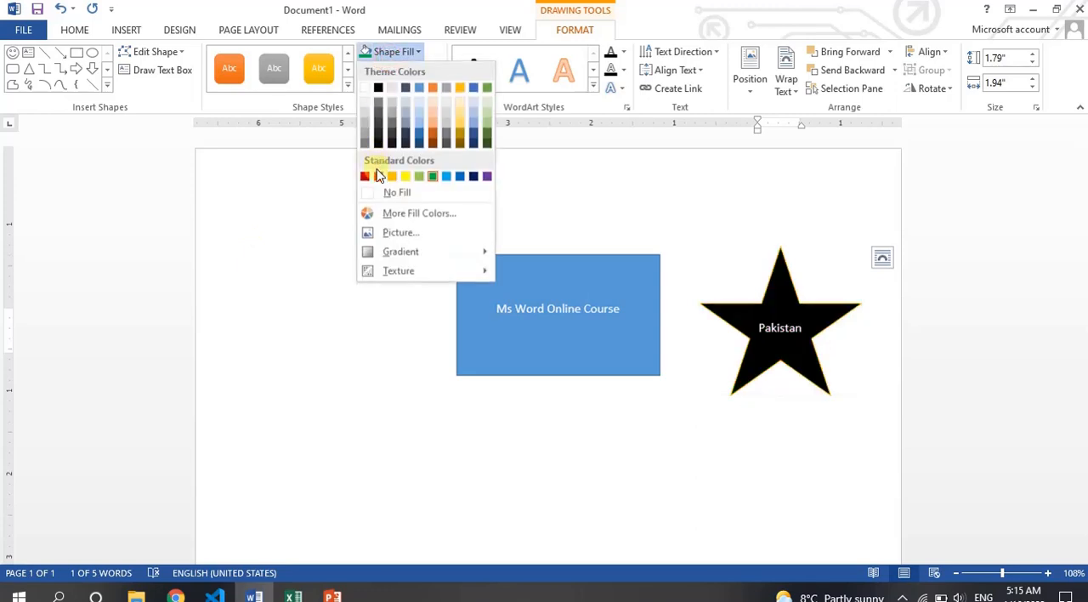
pyautogui.click(378, 176)
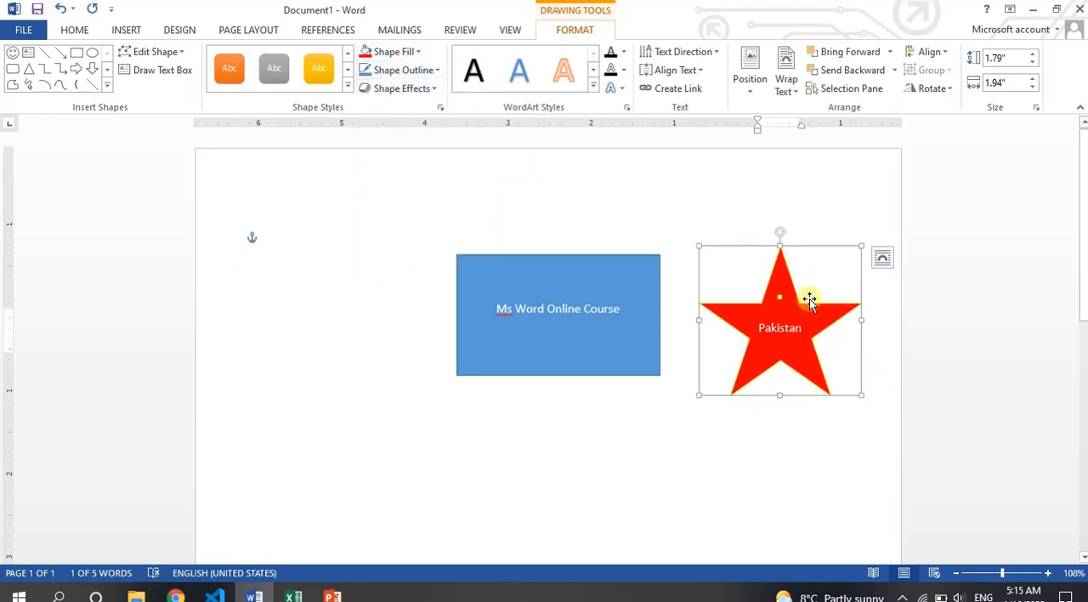
pyautogui.click(418, 72)
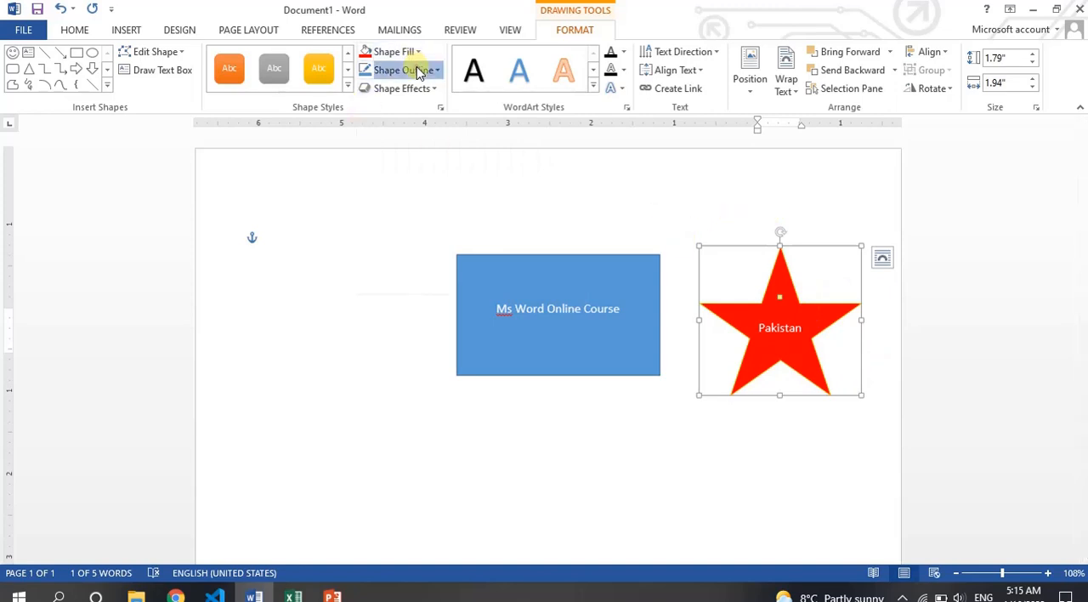
pyautogui.click(379, 108)
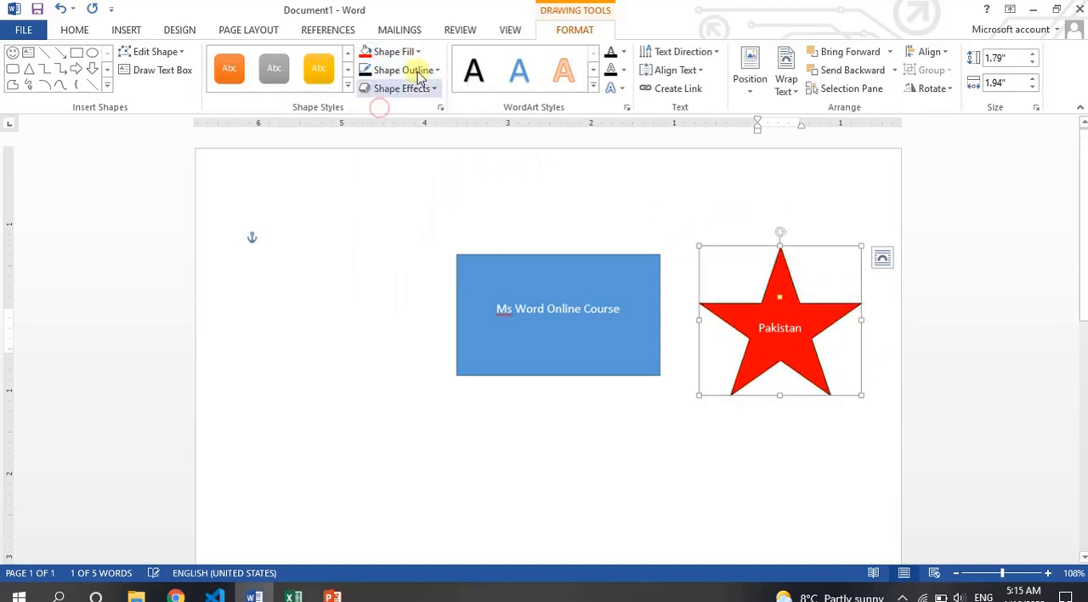
# - Thicken the star's outline to a weight of 6 pt
pyautogui.click(433, 70)
pyautogui.moveTo(465, 258)
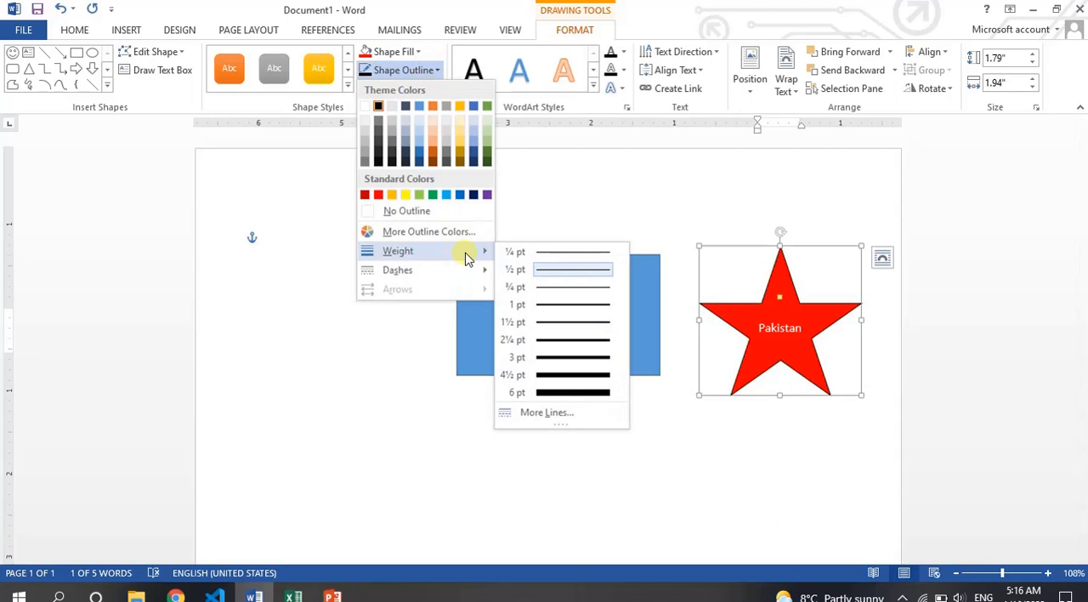
pyautogui.click(569, 393)
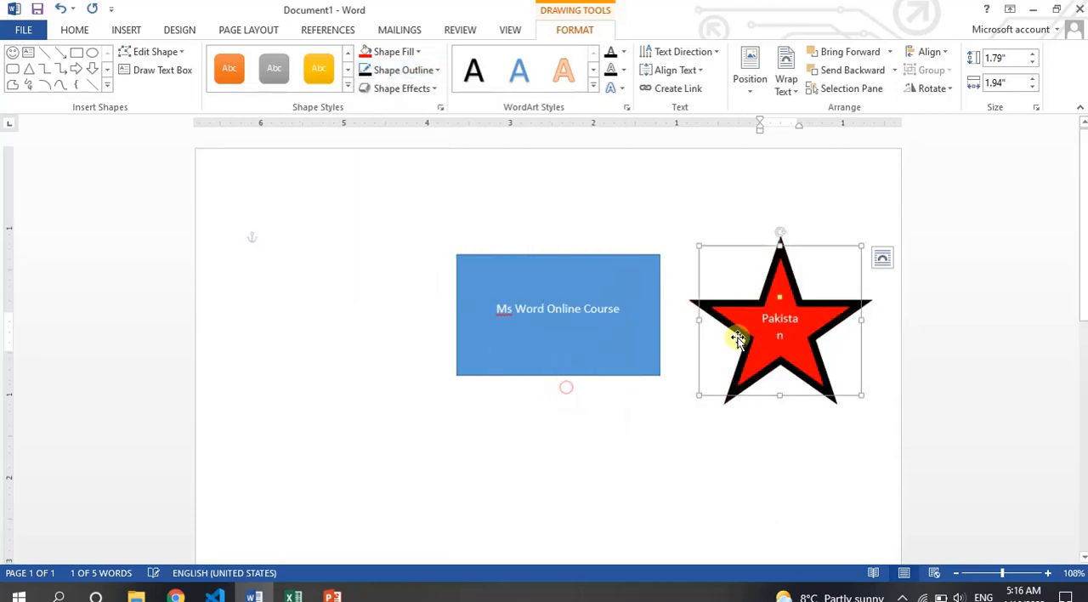
# - Remove both the outline and the fill from the star
pyautogui.click(422, 70)
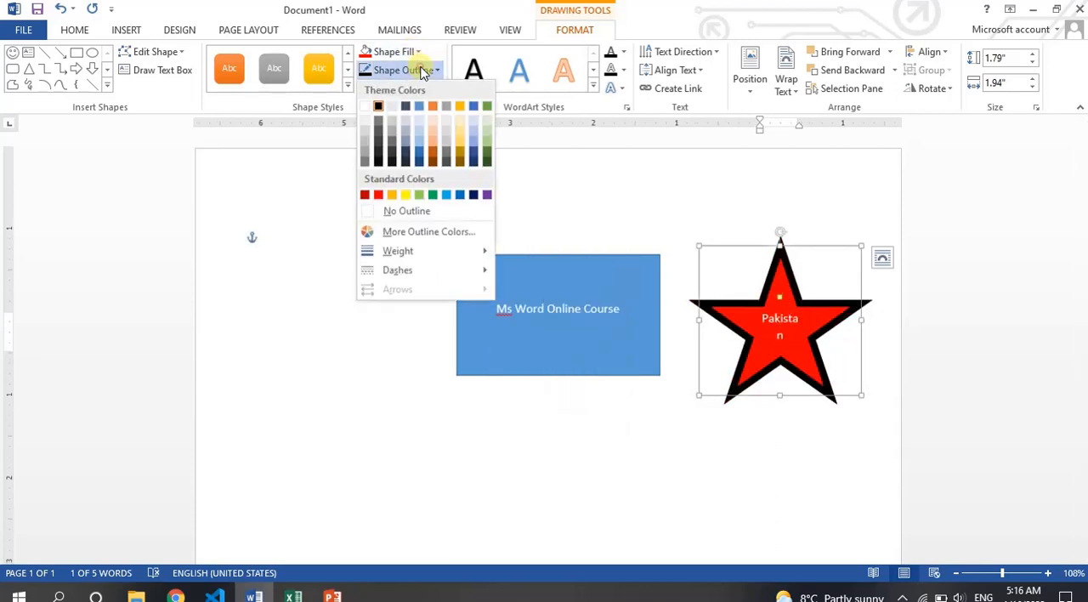
pyautogui.click(424, 213)
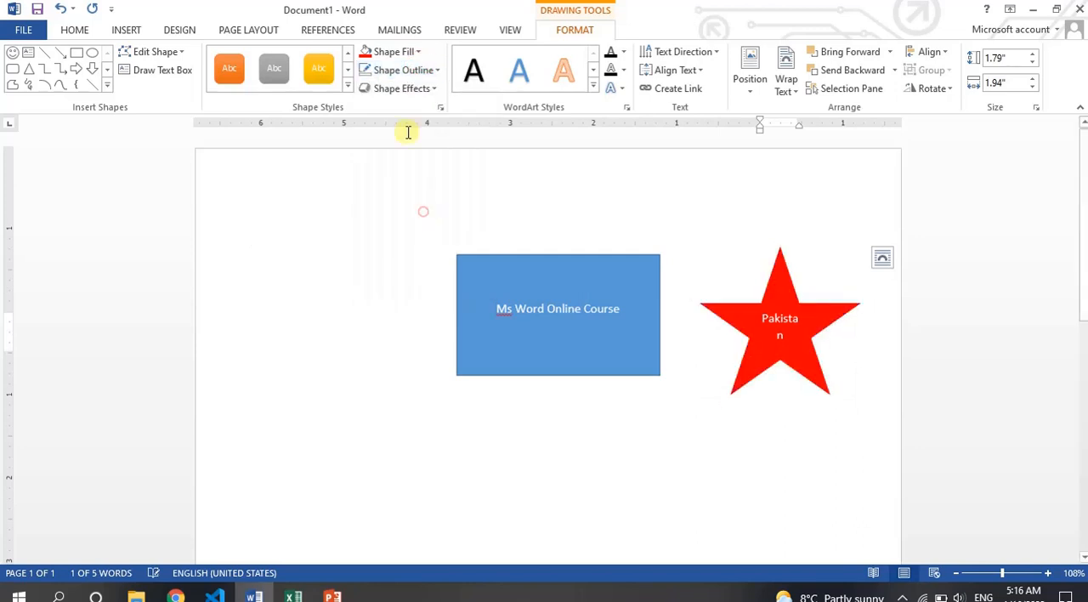
pyautogui.click(393, 51)
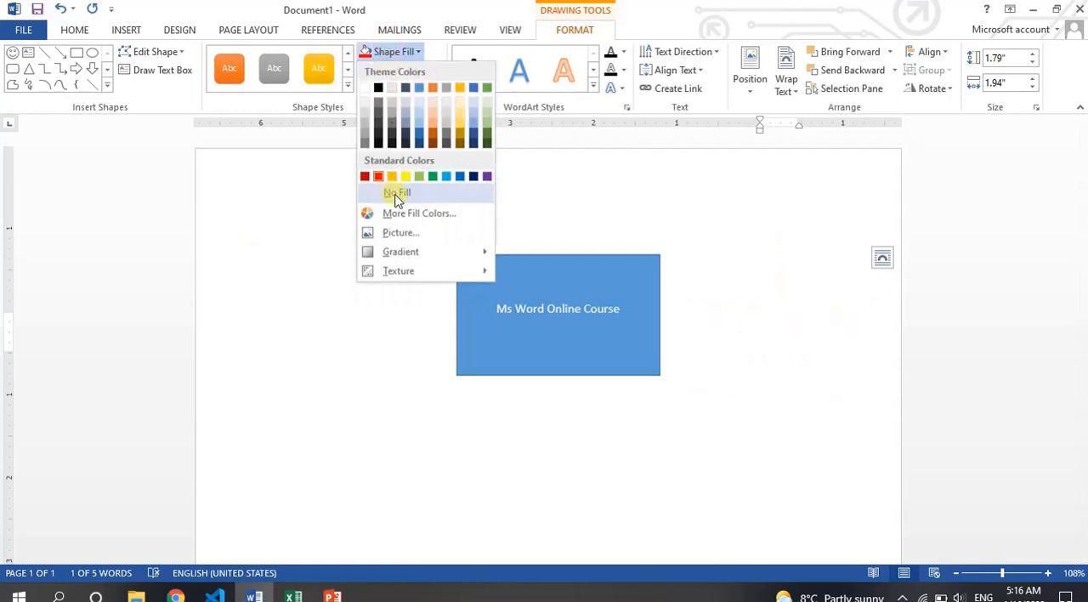
pyautogui.click(395, 195)
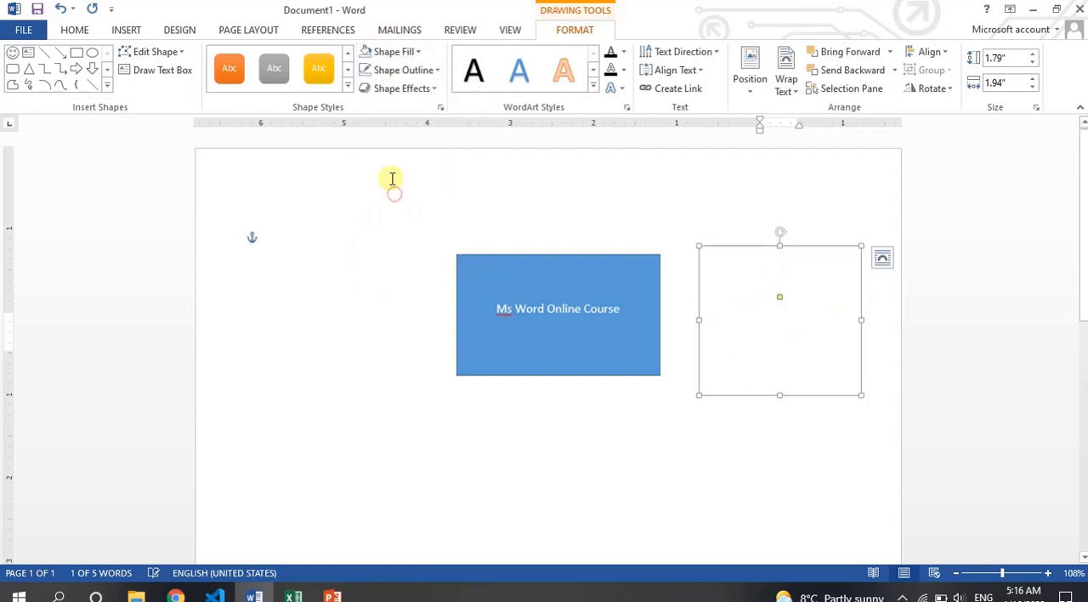
# - Give the star a standard red outline with a weight of 1 pt
pyautogui.click(396, 72)
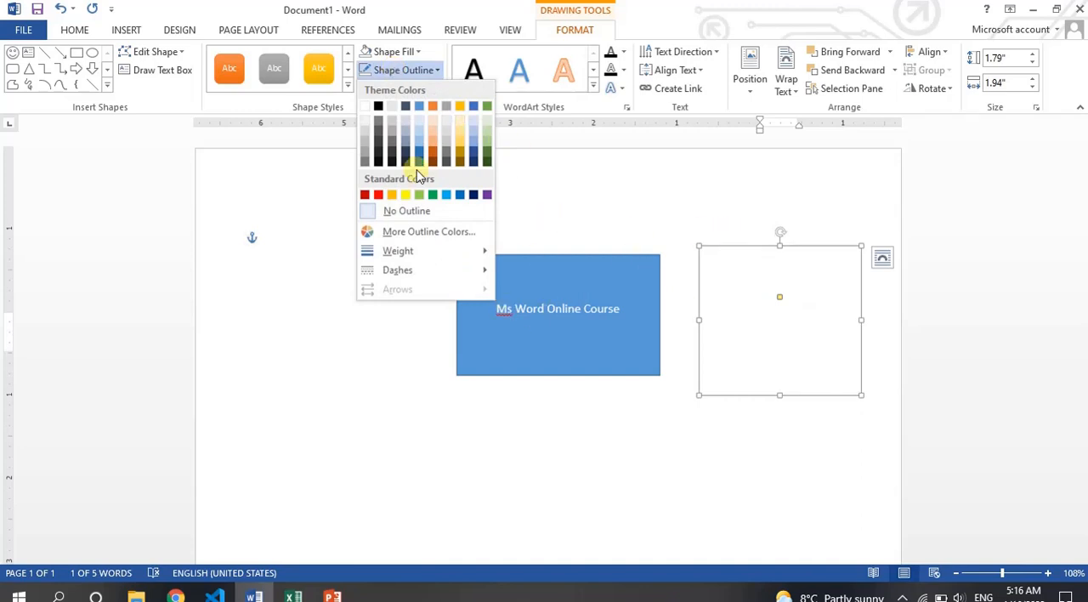
pyautogui.click(378, 196)
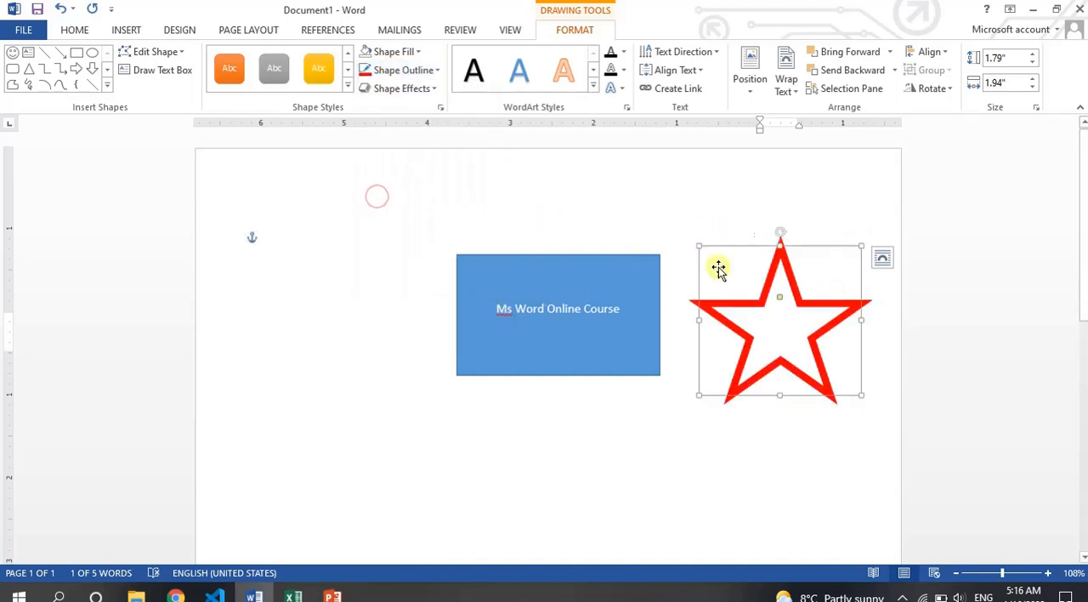
pyautogui.click(428, 71)
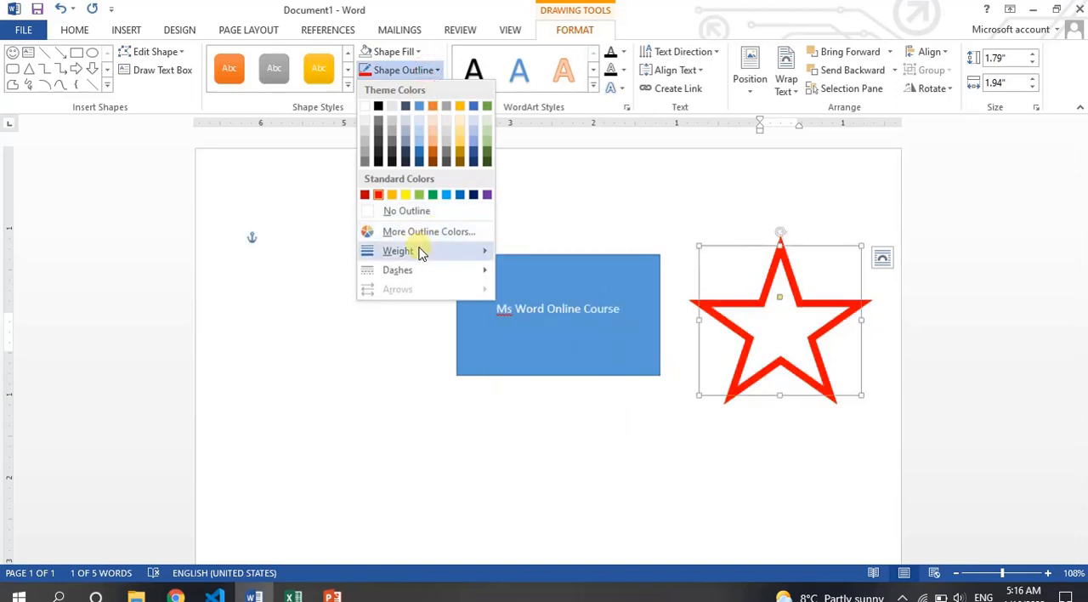
pyautogui.moveTo(462, 252)
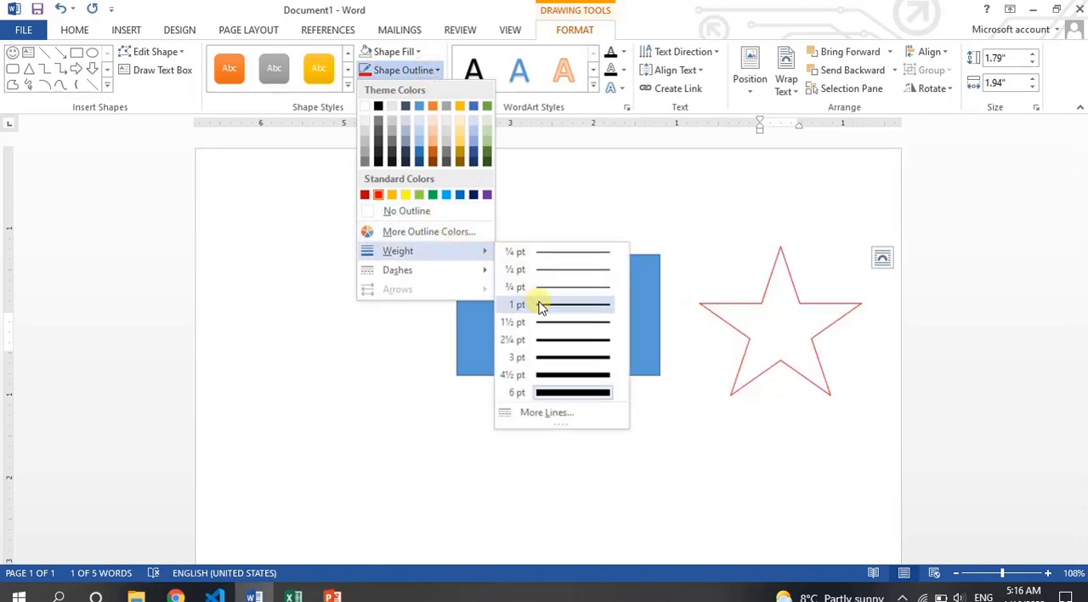
pyautogui.click(538, 303)
# - Remove the fill from the blue rectangle and deselect it
pyautogui.click(636, 272)
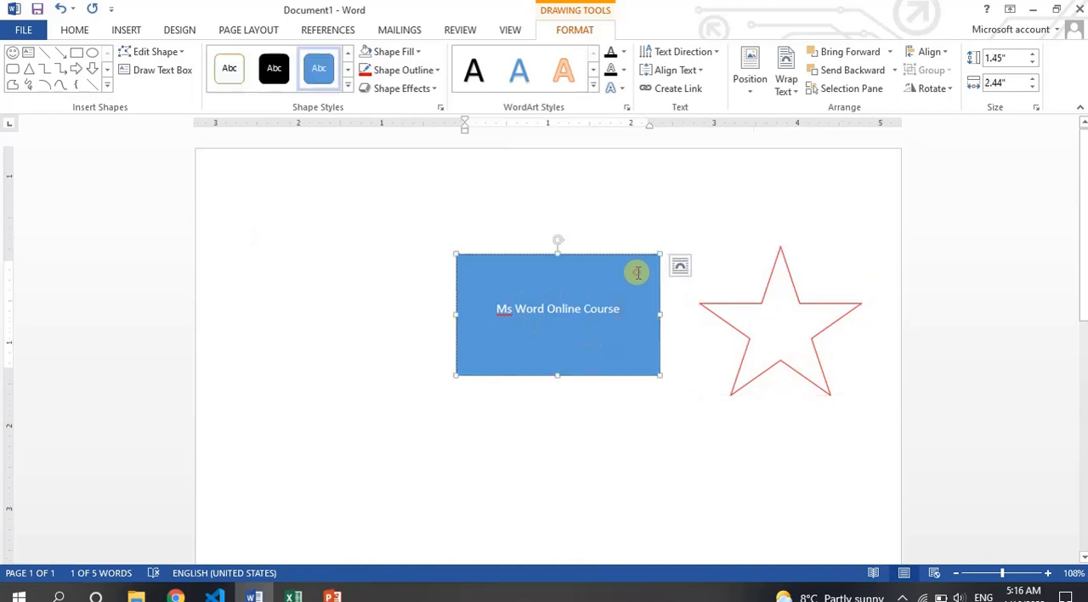
pyautogui.click(395, 53)
pyautogui.click(397, 192)
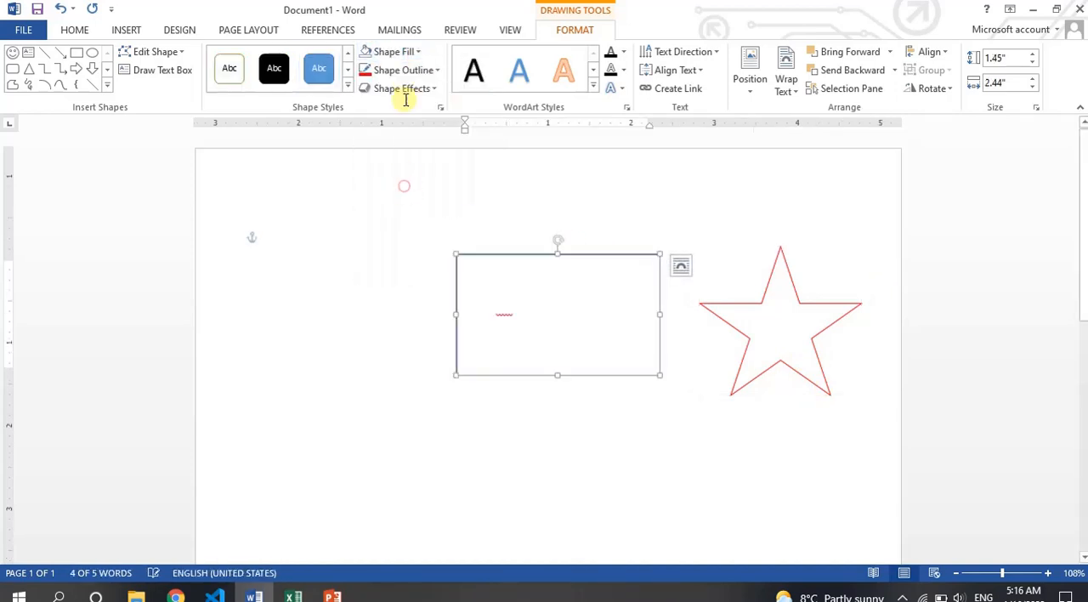
pyautogui.click(646, 412)
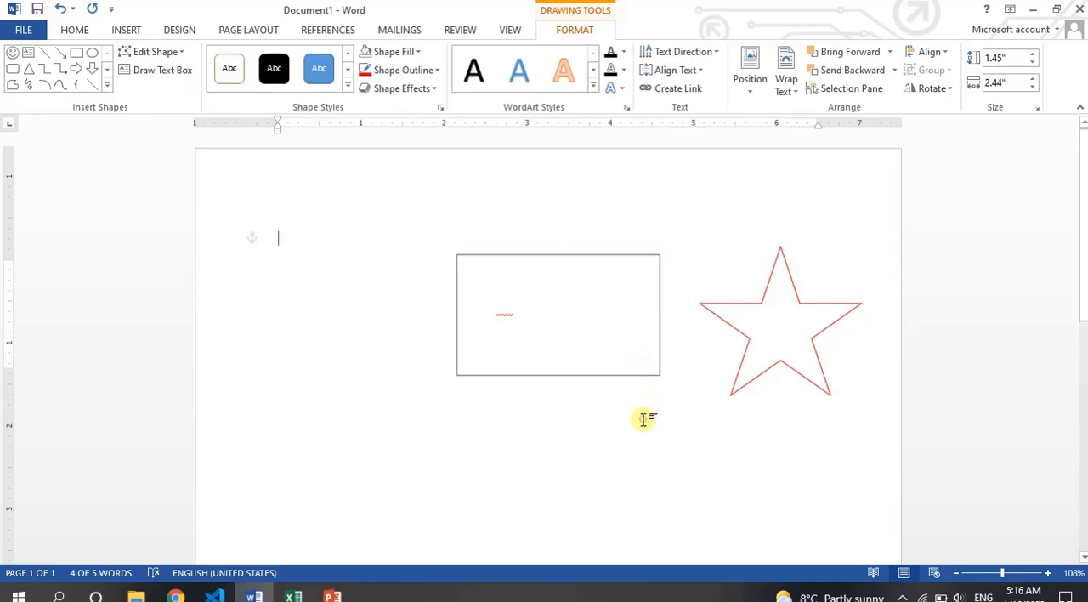
# - Fill the red-outlined star with the standard green colour
pyautogui.click(595, 257)
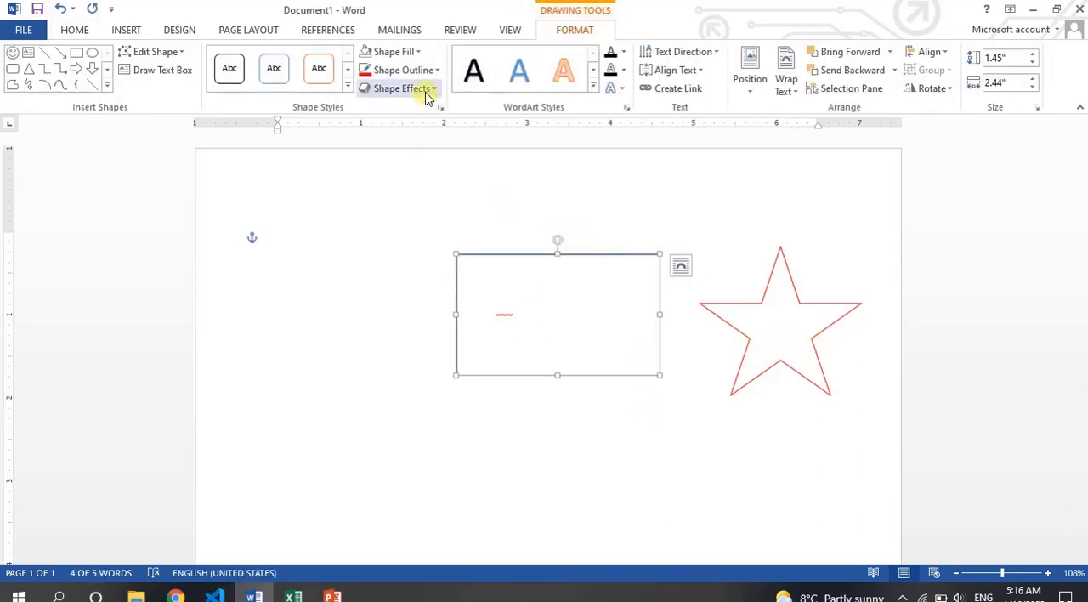
pyautogui.click(827, 351)
pyautogui.click(821, 357)
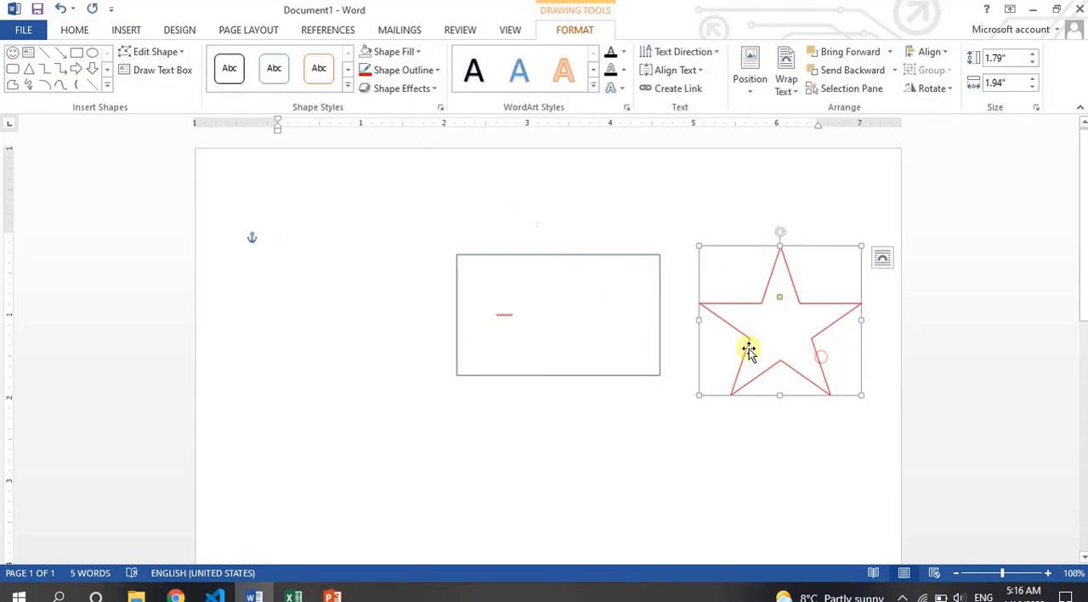
pyautogui.click(414, 53)
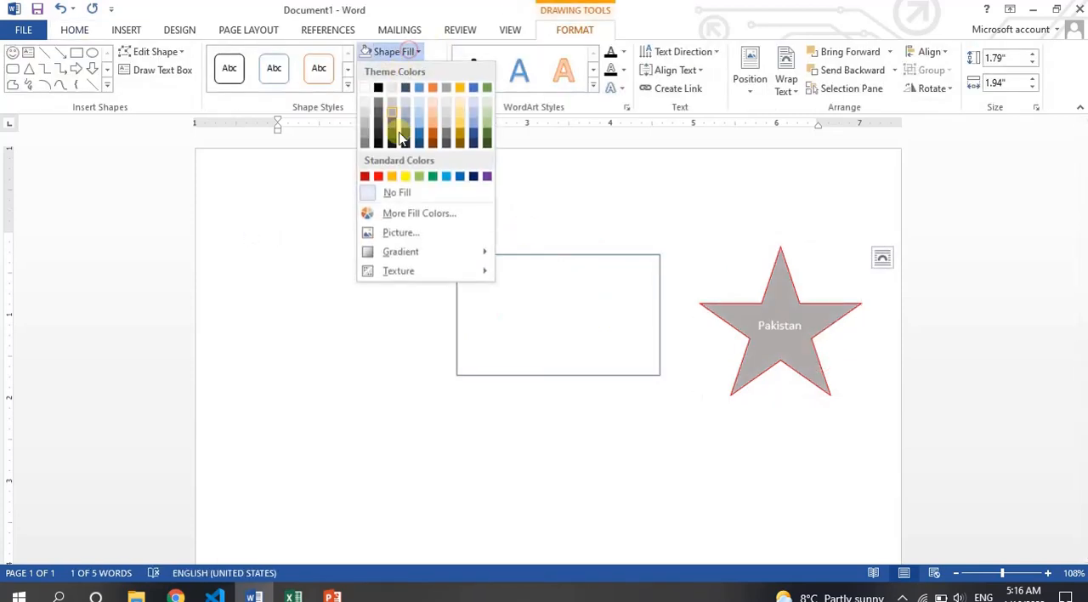
pyautogui.click(431, 176)
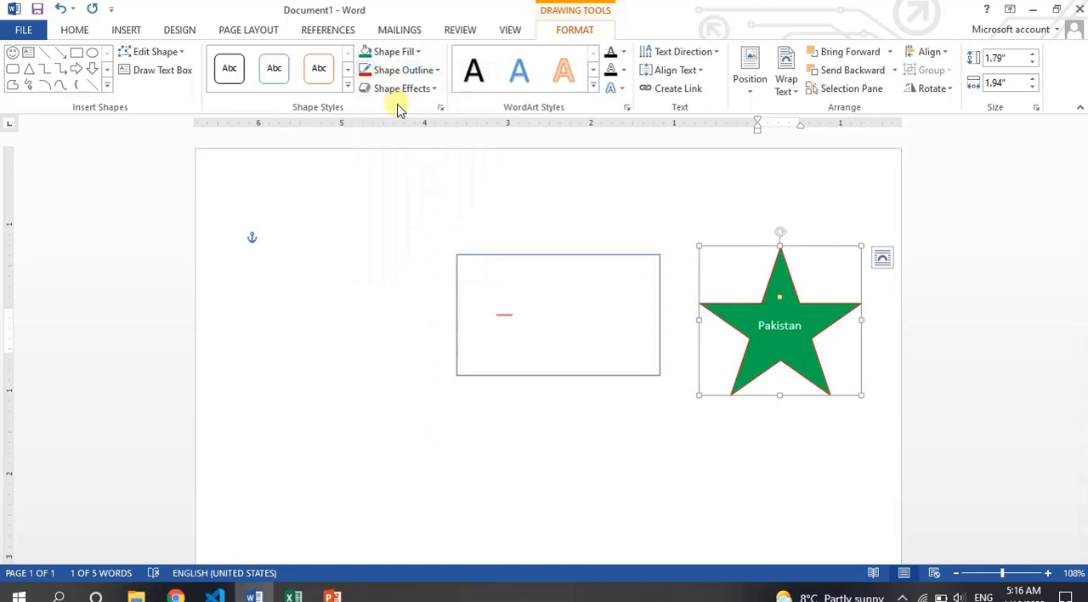
# - Examine the star's shape effect options, from presets, shadow, reflection and glow to soft edges, bevel and 3-D rotation
pyautogui.click(402, 90)
pyautogui.moveTo(425, 116)
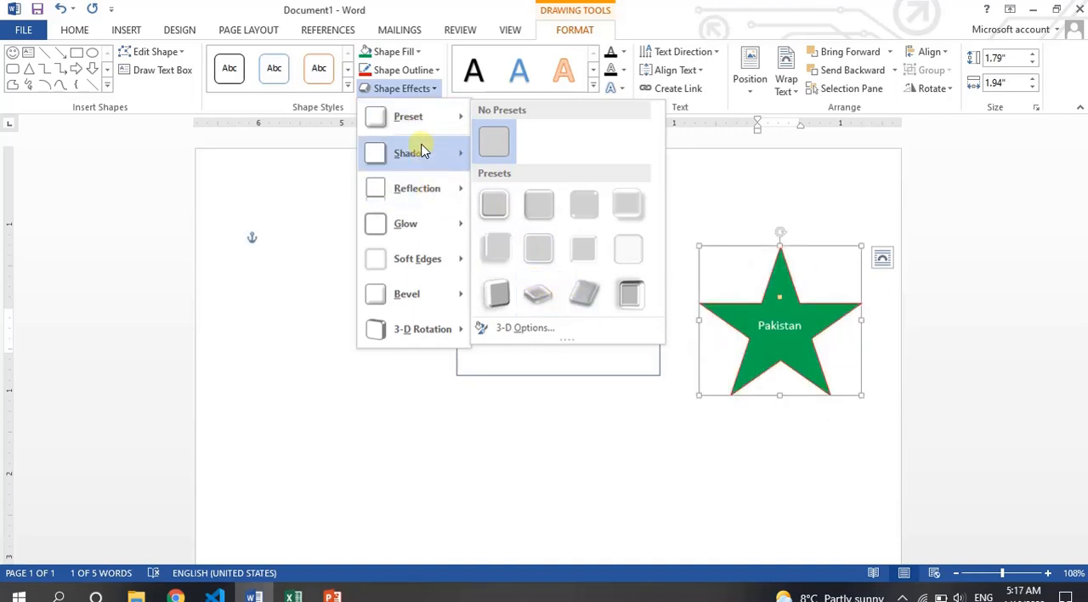
pyautogui.moveTo(423, 150)
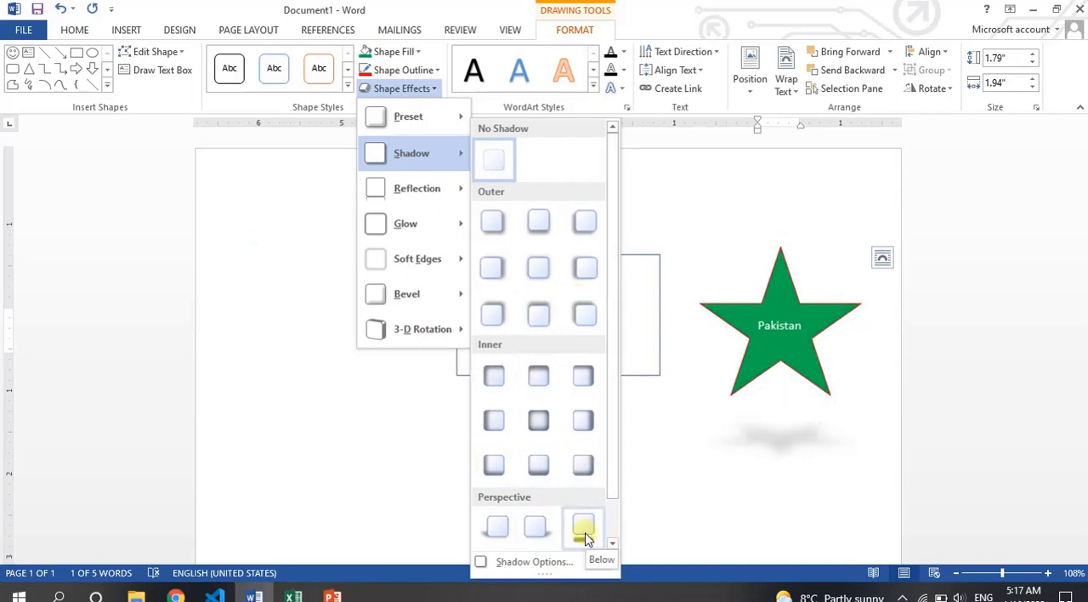
pyautogui.moveTo(436, 184)
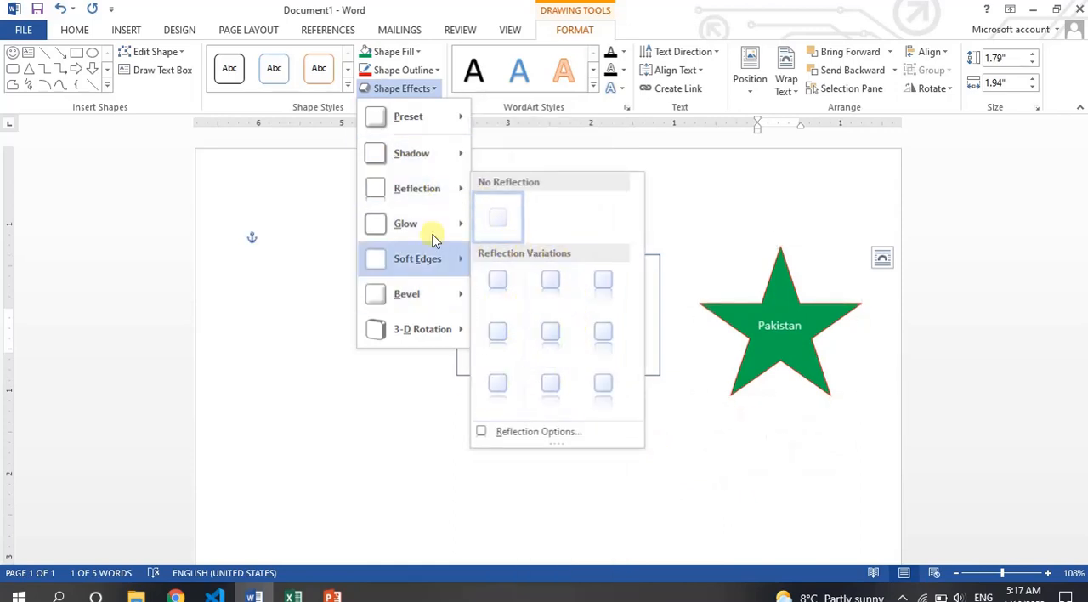
pyautogui.moveTo(446, 223)
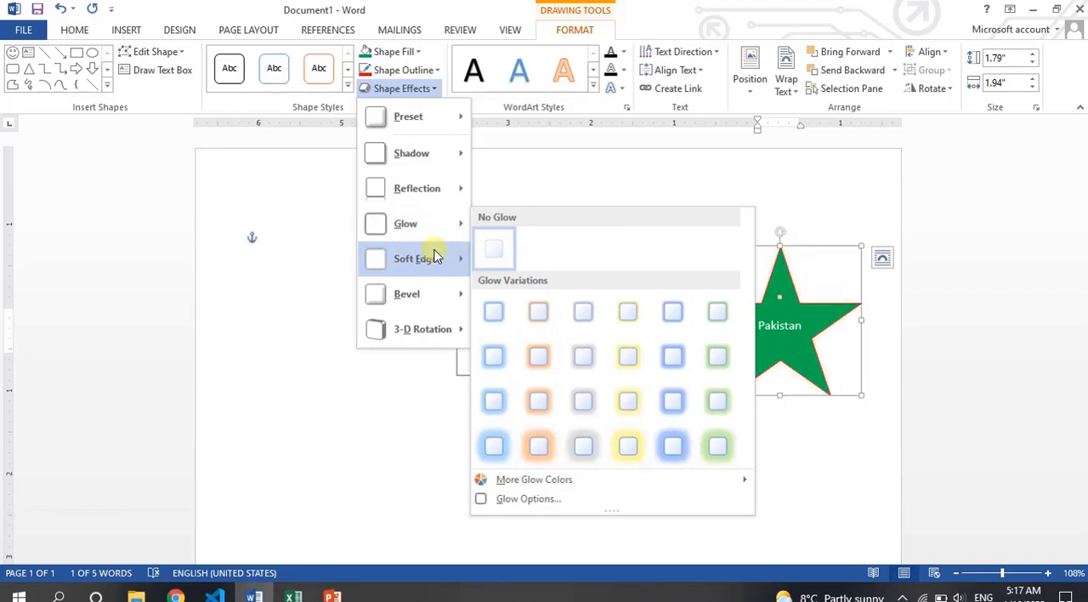
pyautogui.moveTo(435, 257)
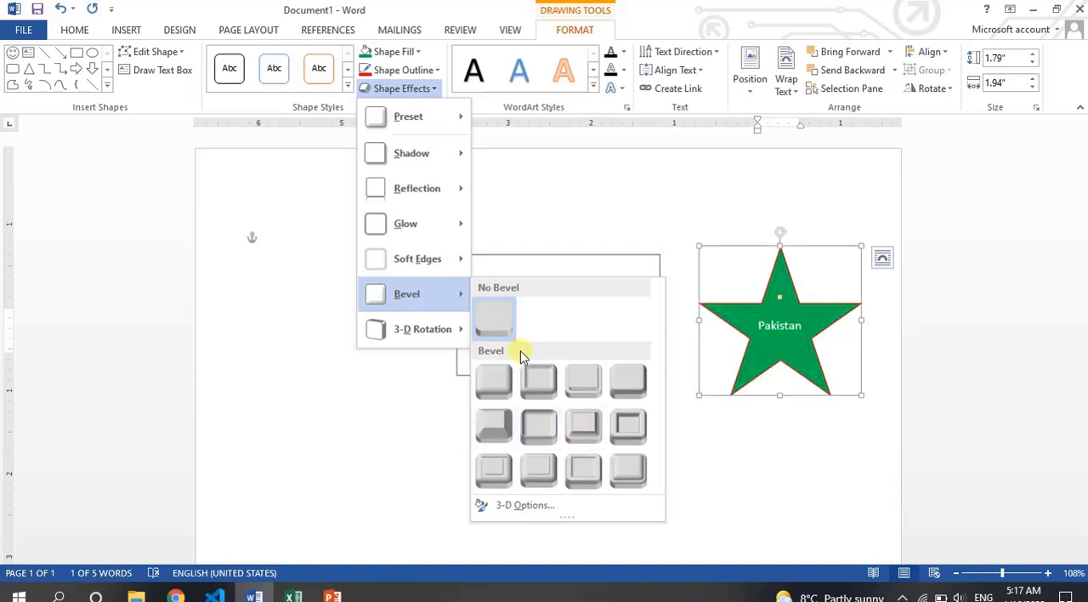
pyautogui.moveTo(445, 332)
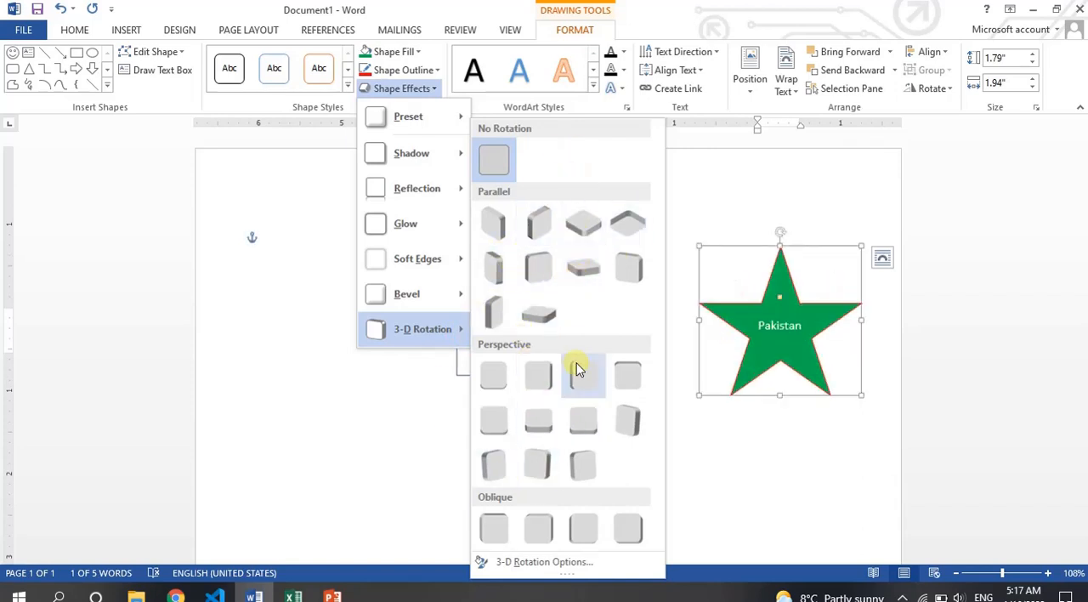
pyautogui.click(432, 87)
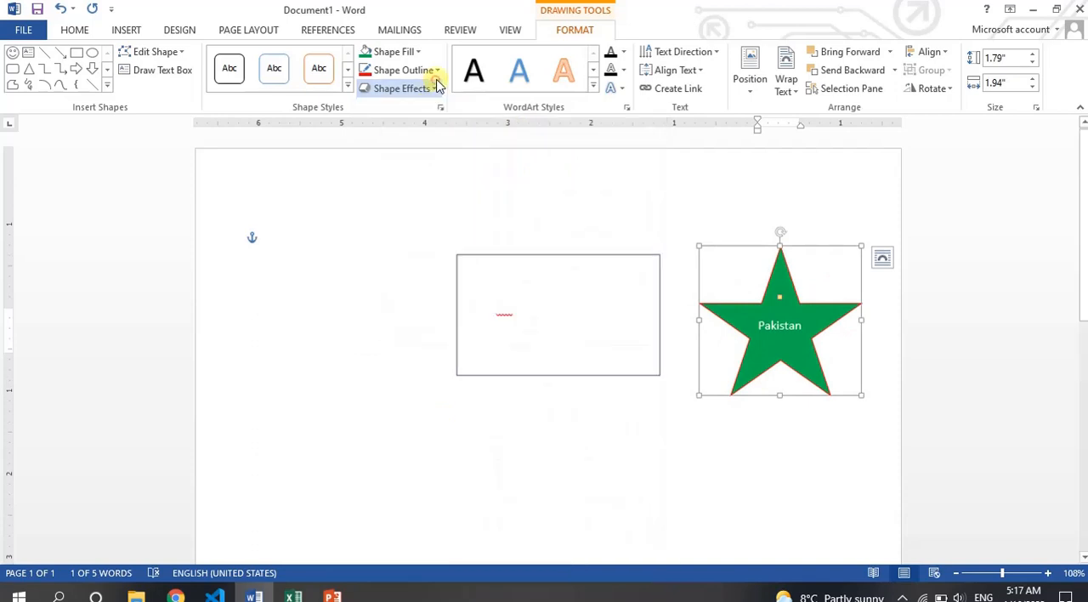
# - Apply the black WordArt style with a blue hard shadow to the text in the rectangle
pyautogui.click(591, 89)
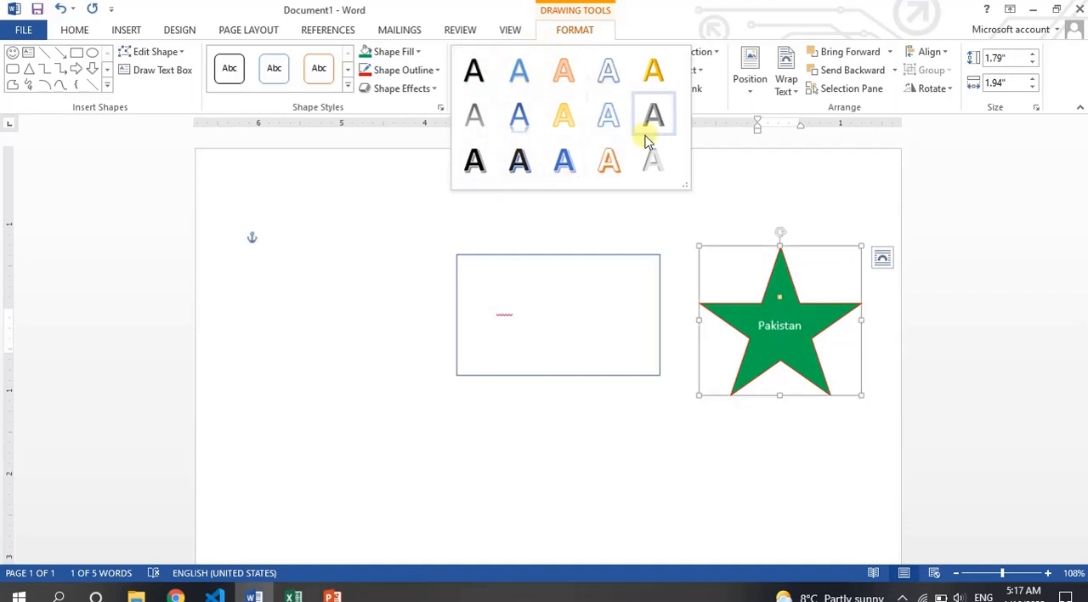
pyautogui.click(522, 291)
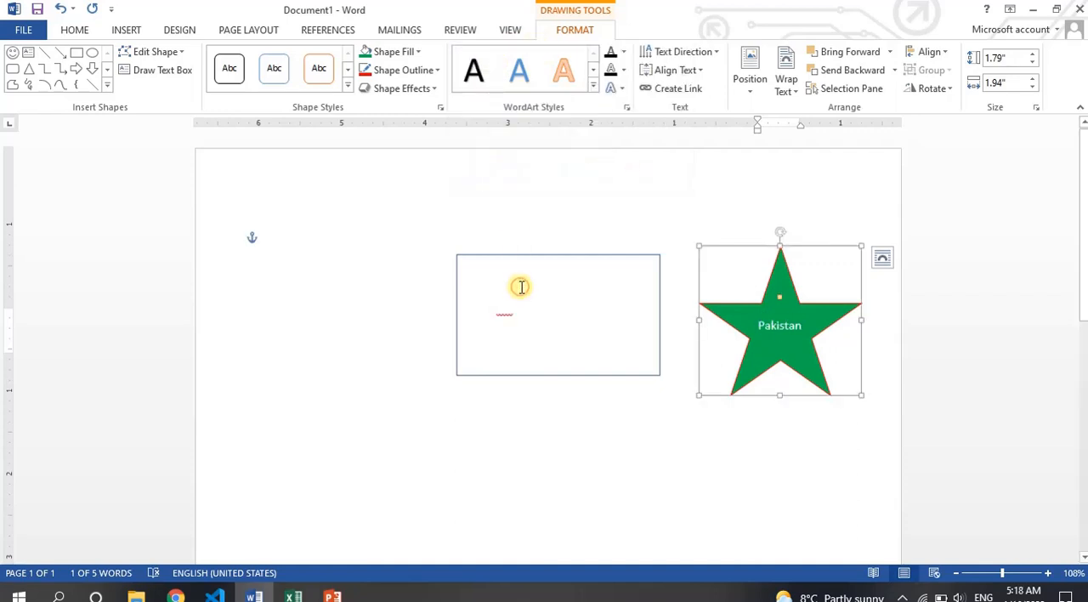
pyautogui.click(520, 286)
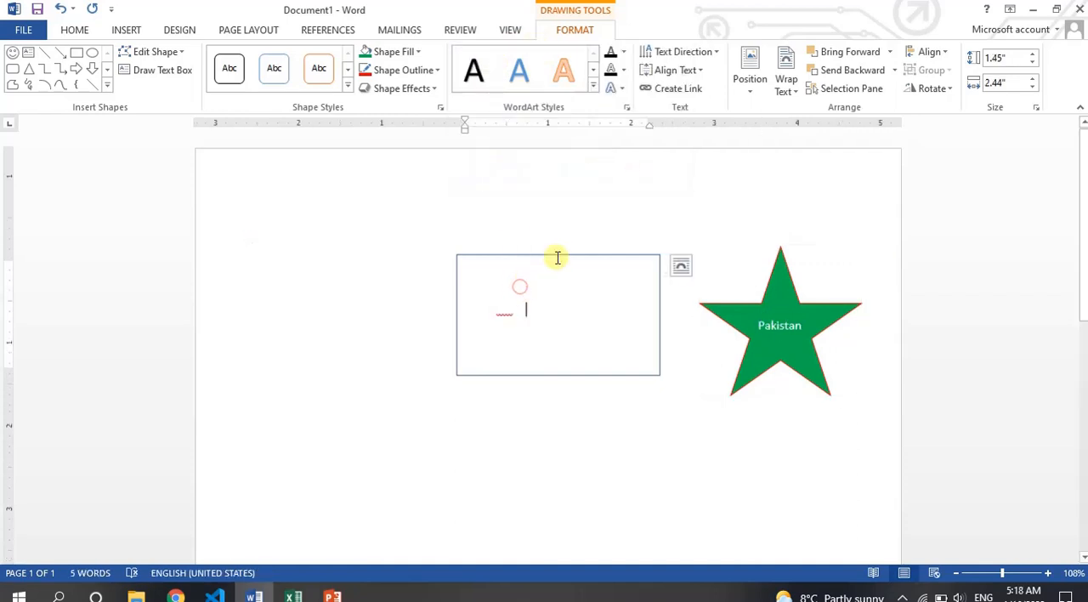
pyautogui.click(592, 88)
pyautogui.click(544, 159)
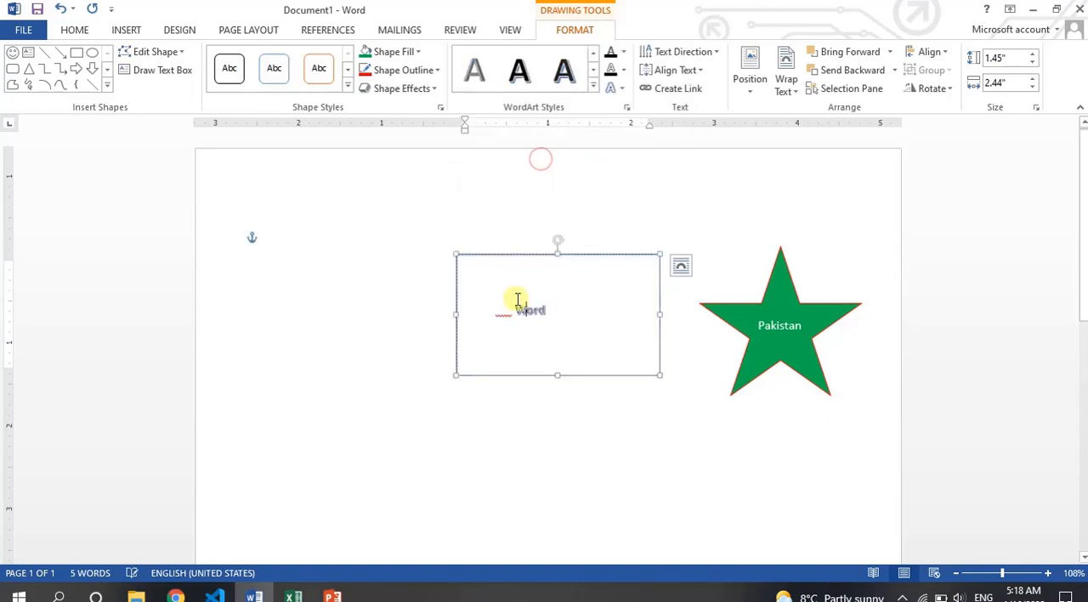
# - Enlarge all the text in the rectangle to 22 pt
pyautogui.hotkey('ctrl', 'a')
pyautogui.hotkey('ctrl', 'shift', '.')
pyautogui.hotkey('ctrl', 'shift', '.')
pyautogui.hotkey('ctrl', 'shift', '.')
pyautogui.hotkey('ctrl', 'shift', '.')
pyautogui.hotkey('ctrl', 'shift', '.')
pyautogui.hotkey('ctrl', 'shift', '.')
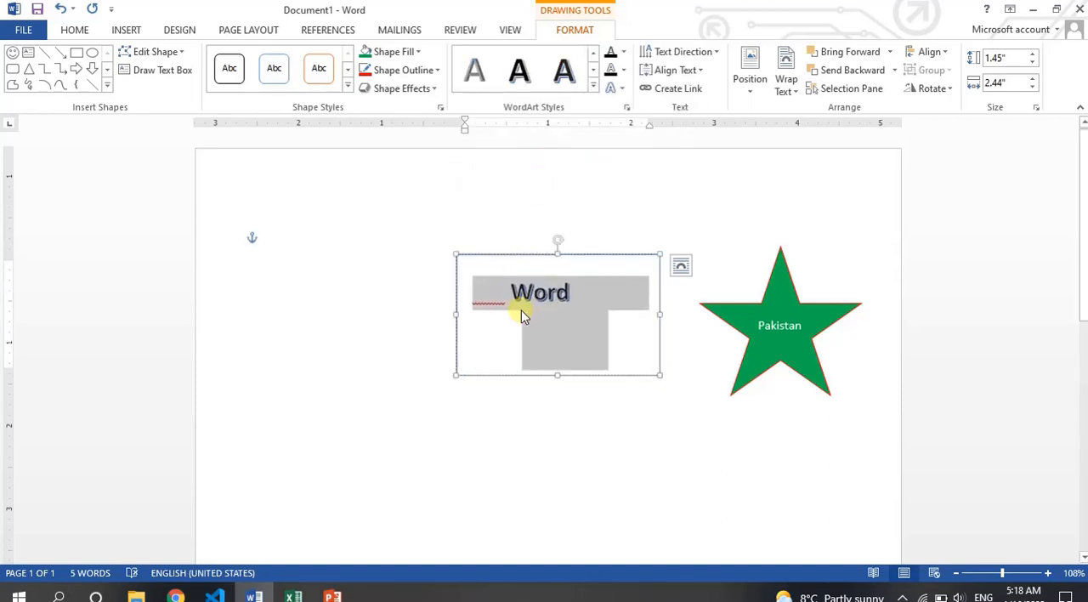
pyautogui.click(522, 314)
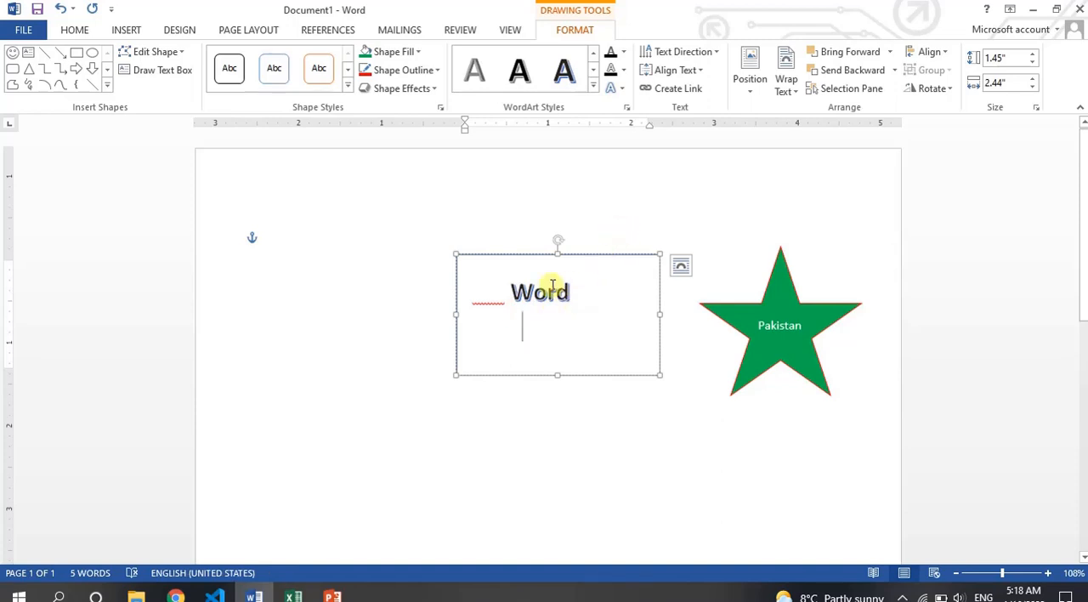
# - Select the word "Word" in the rectangle and examine its text effects, including the Transform options
pyautogui.doubleClick(553, 289)
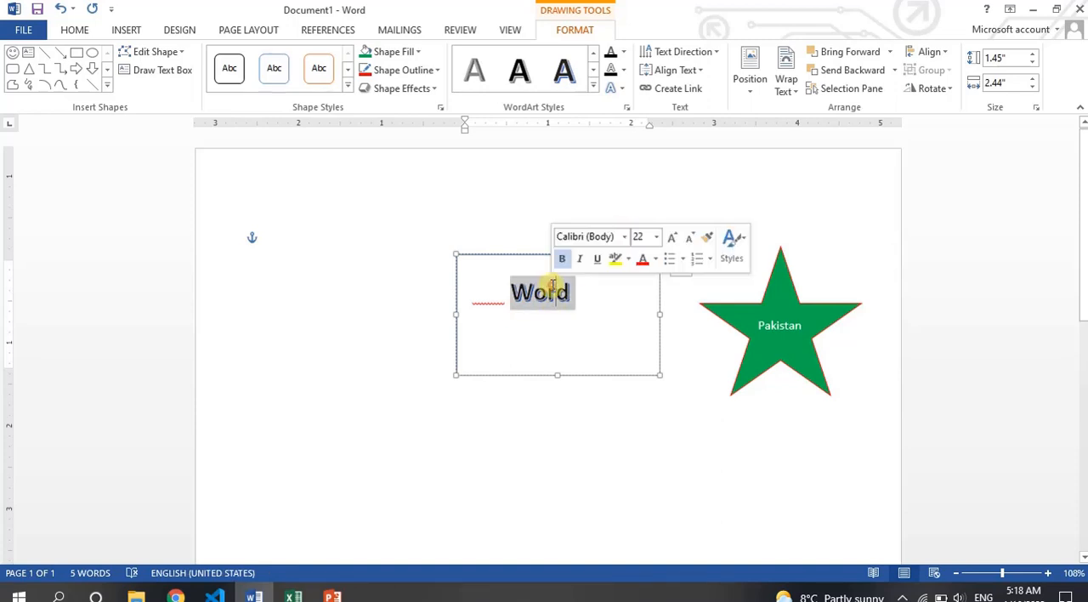
pyautogui.click(620, 88)
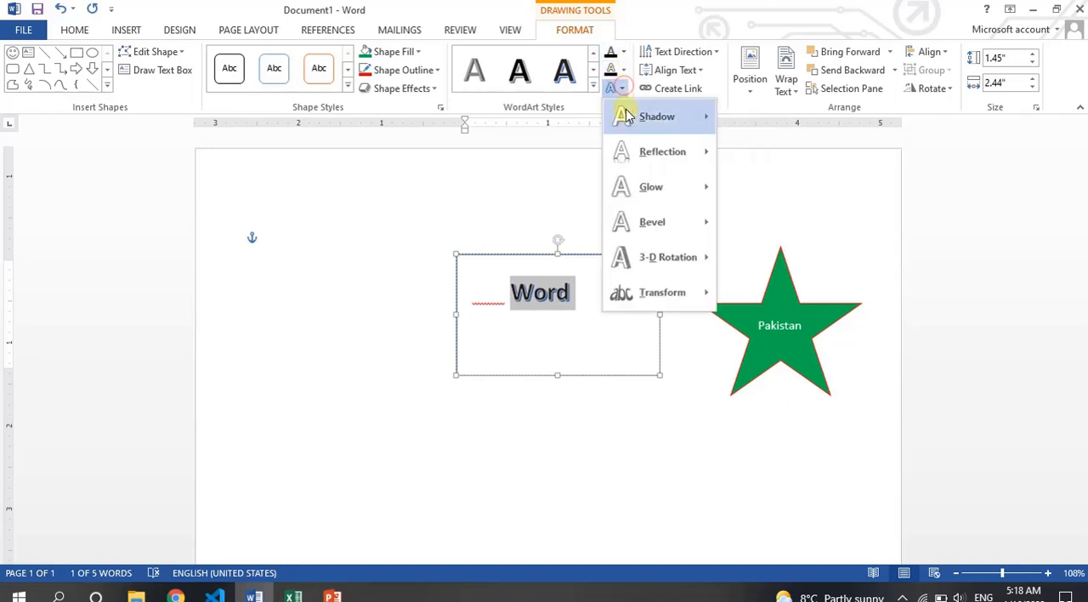
pyautogui.moveTo(651, 304)
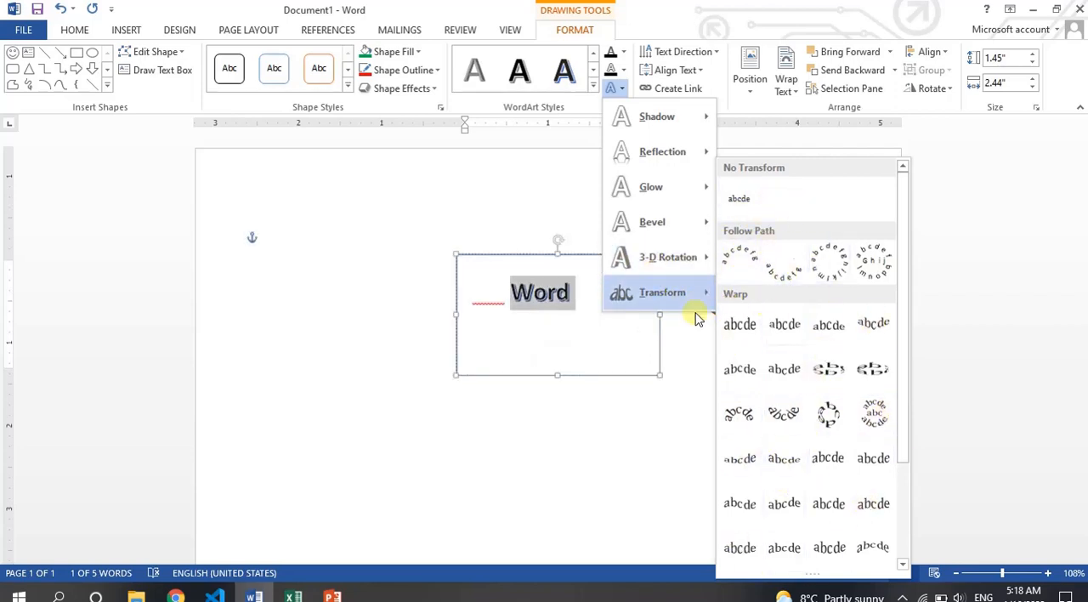
pyautogui.click(574, 252)
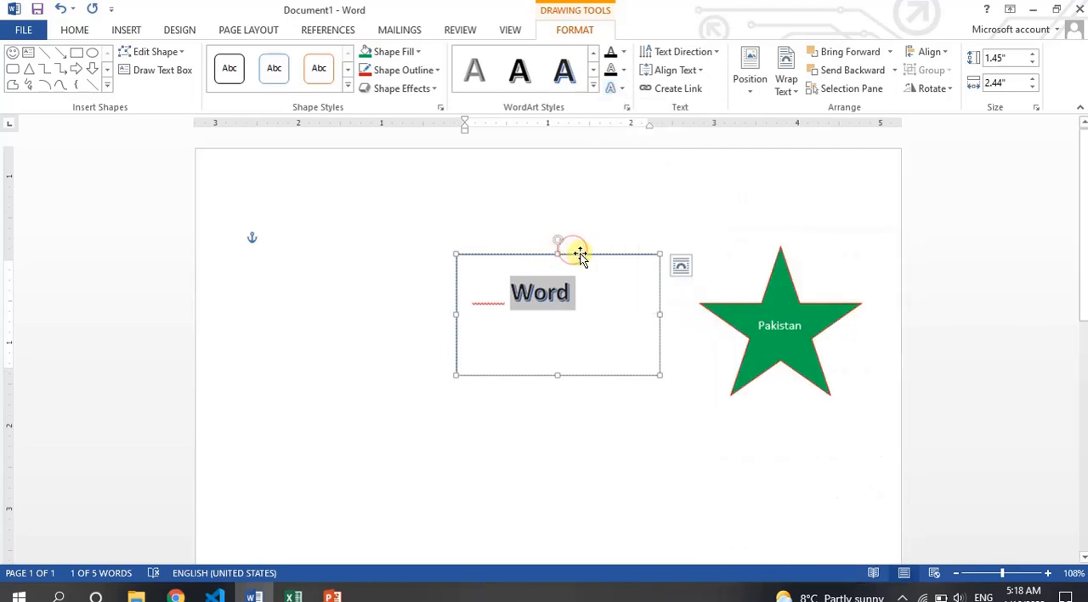
# - Select the rectangle and examine its vertical text alignment and text direction options
pyautogui.click(579, 253)
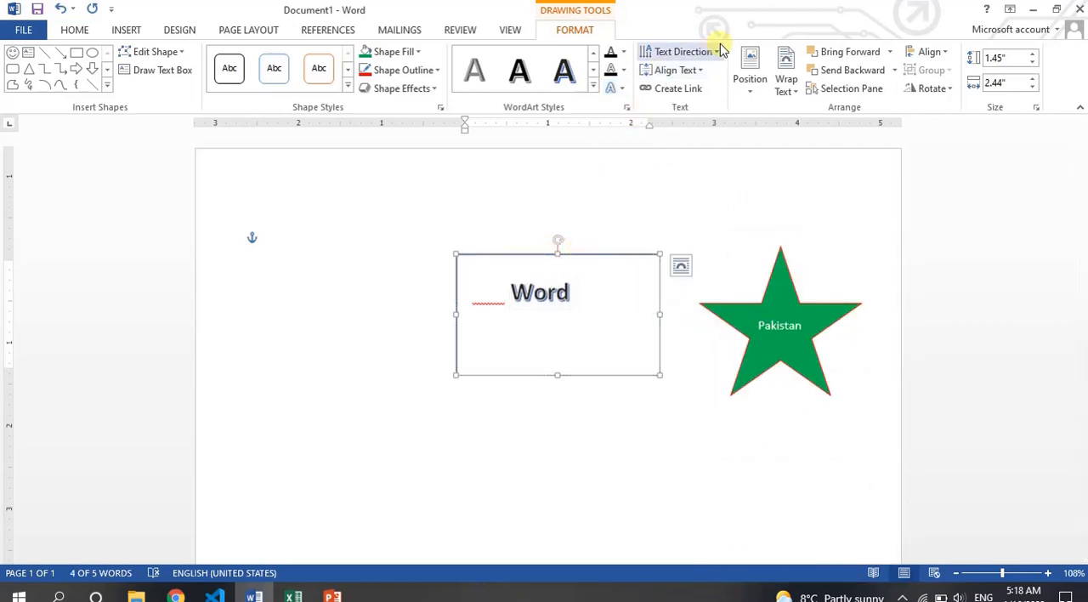
pyautogui.click(692, 71)
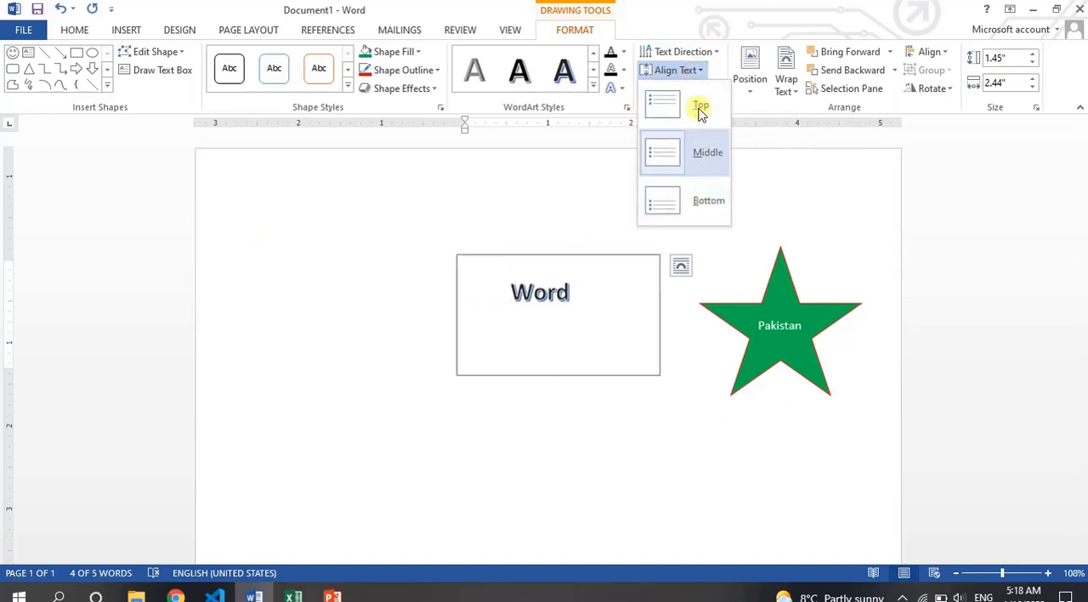
pyautogui.click(715, 51)
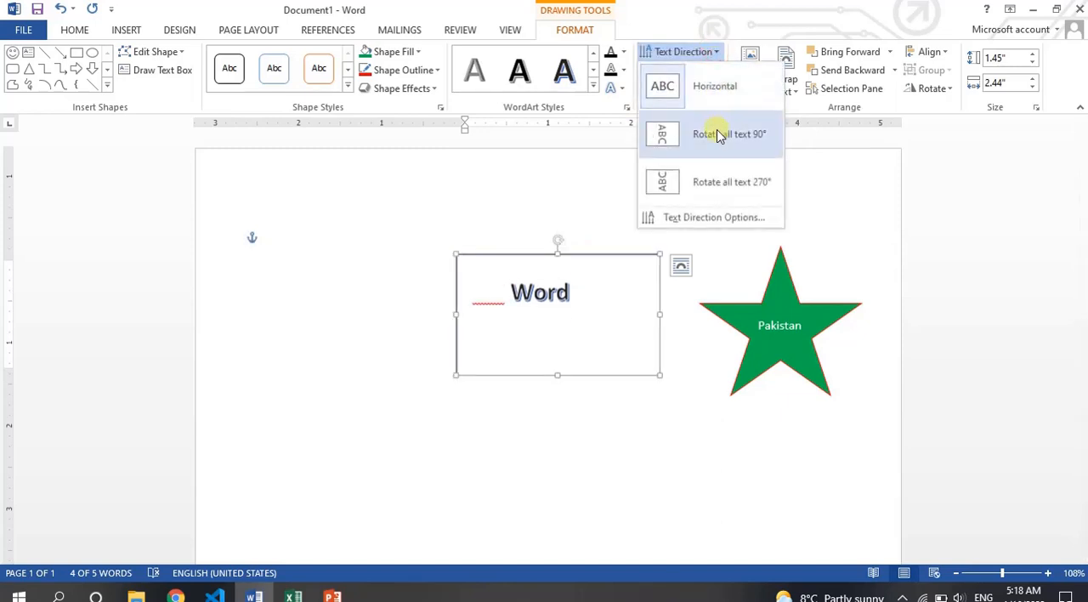
pyautogui.click(723, 56)
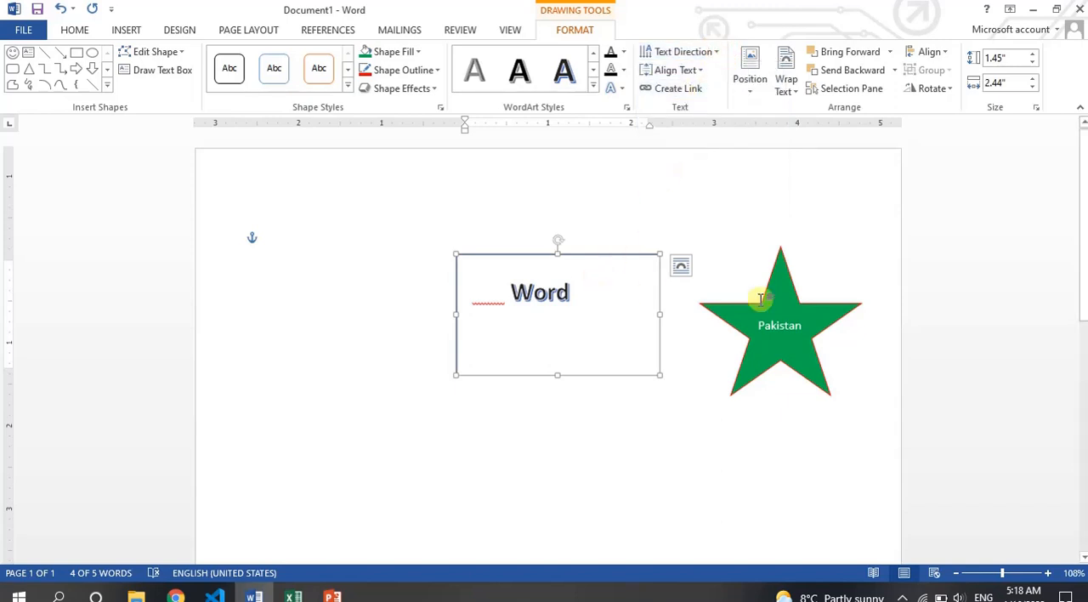
# - Delete the green star and move the "Word" rectangle left and slightly up on the page
pyautogui.click(811, 310)
pyautogui.press('Delete')
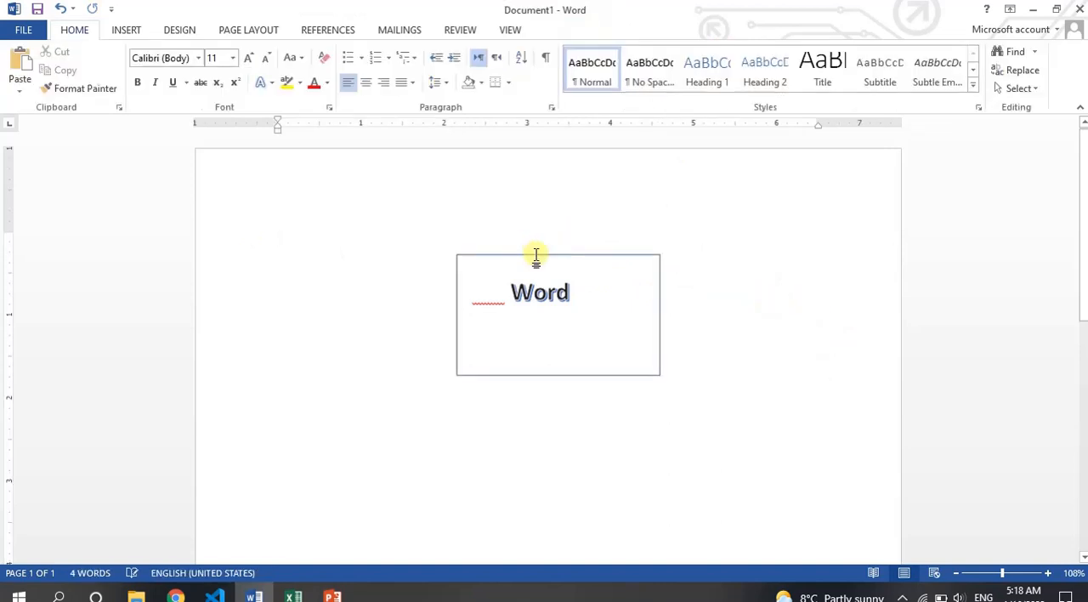
pyautogui.click(538, 254)
pyautogui.moveTo(537, 254); pyautogui.dragTo(432, 242)
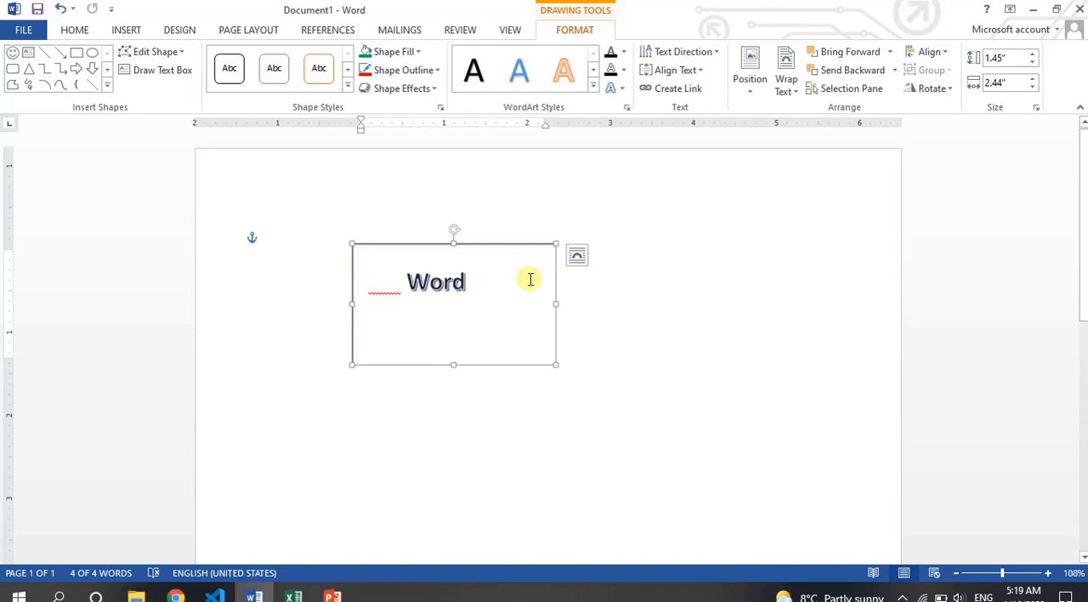
# - Place a copy of the "Word" rectangle to the right of the original and delete all the copy's text
pyautogui.moveTo(539, 244); pyautogui.dragTo(738, 271)
pyautogui.hotkey('ctrl', 'd')
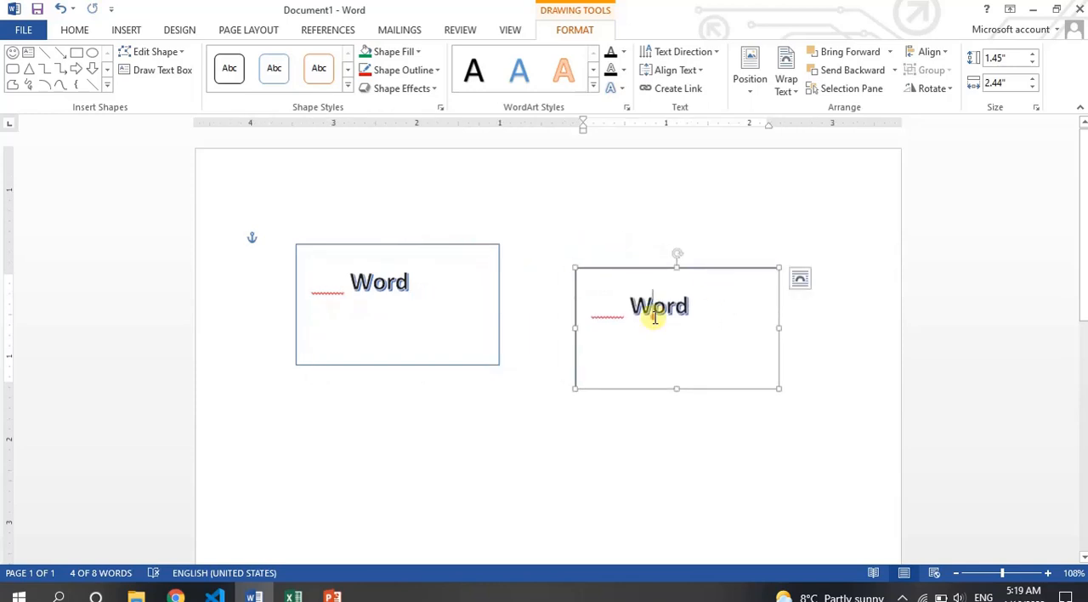
pyautogui.hotkey('ctrl', 'a')
pyautogui.press('Delete')
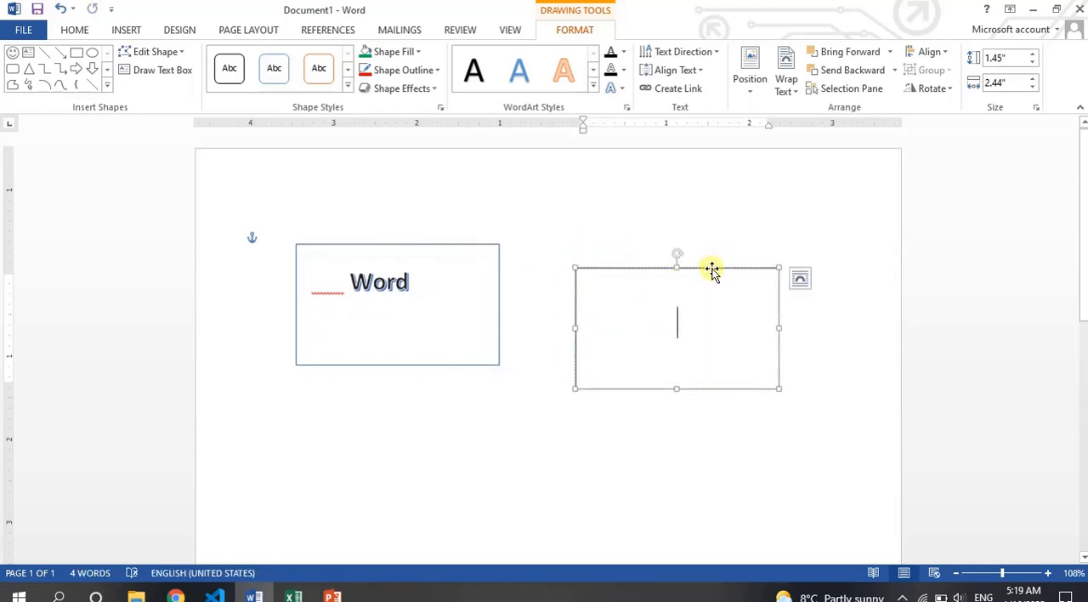
# - Try to create a text link from the empty right rectangle to the left rectangle containing "Word"
pyautogui.click(712, 268)
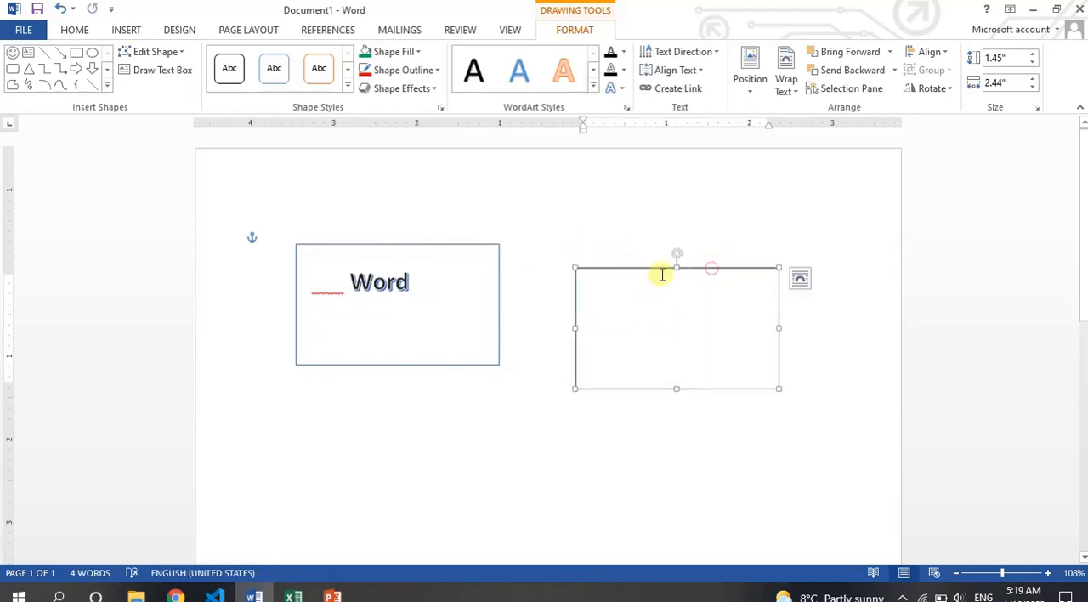
pyautogui.click(685, 96)
pyautogui.click(456, 281)
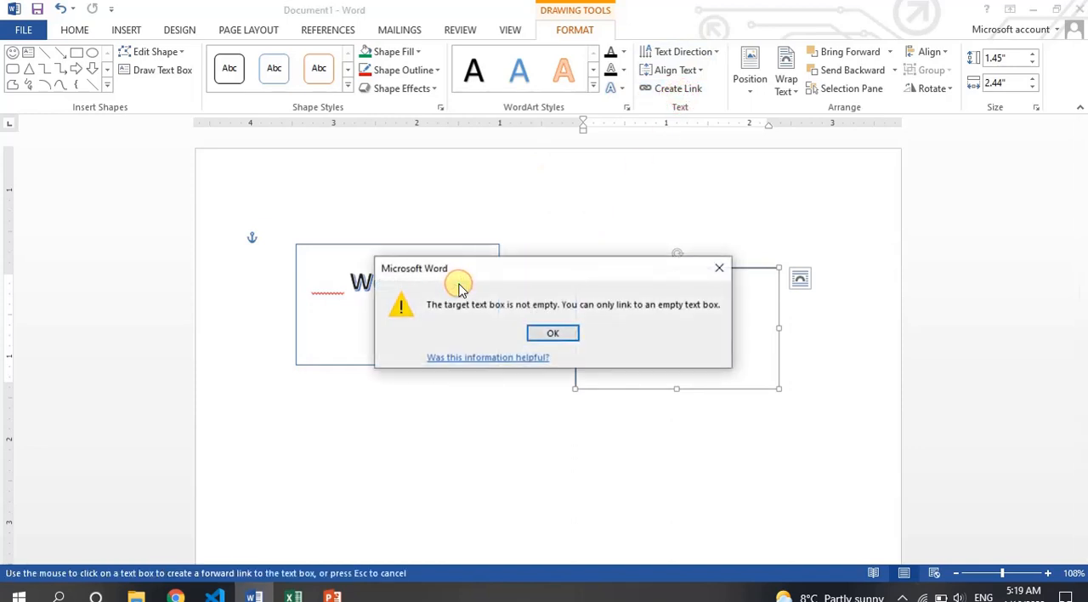
pyautogui.click(550, 334)
pyautogui.click(455, 308)
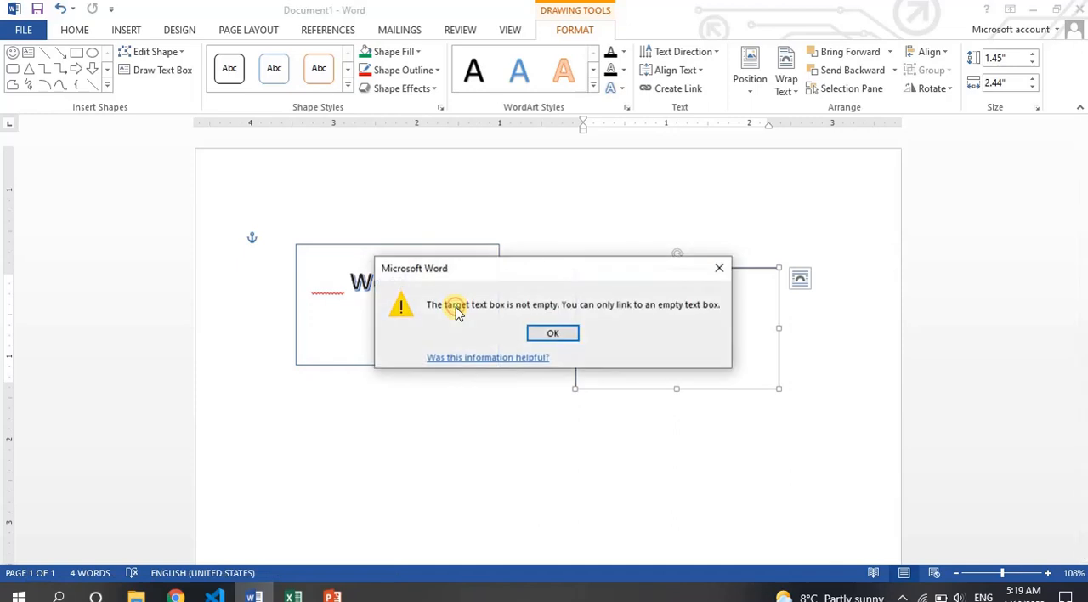
pyautogui.click(551, 335)
# - Delete all the text in the left rectangle
pyautogui.click(401, 285)
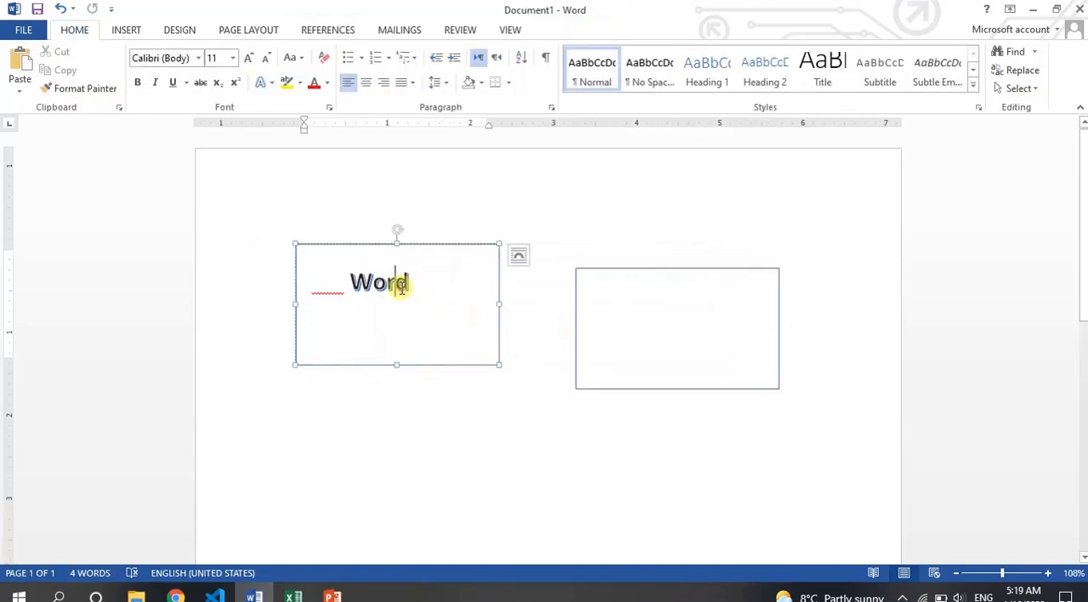
pyautogui.hotkey('ctrl', 'a')
pyautogui.press('BackSpace')
# - Create a forward text link from the right rectangle to the emptied left rectangle
pyautogui.click(648, 268)
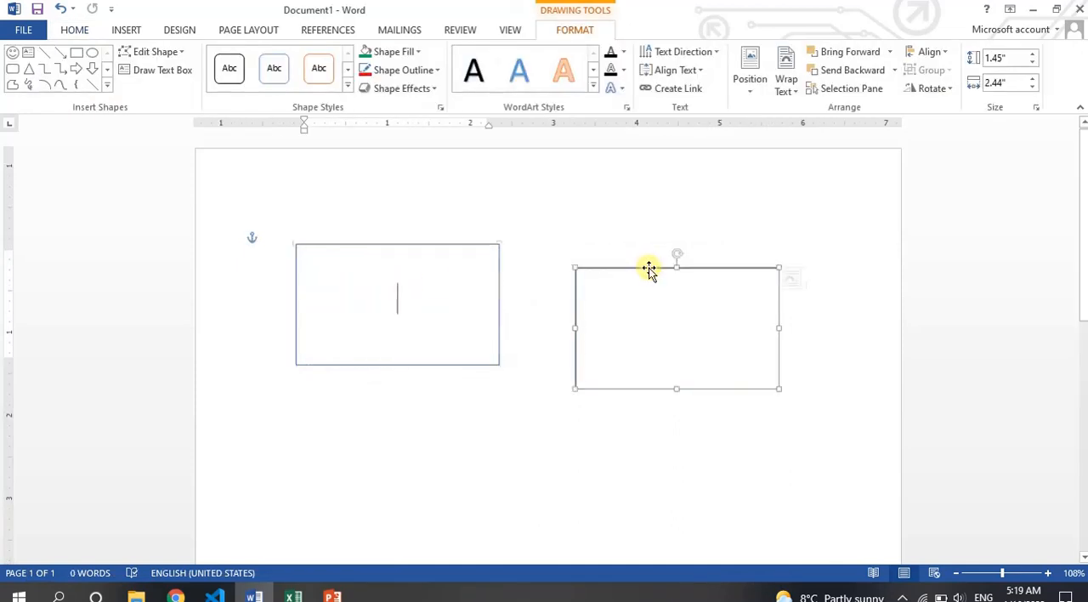
pyautogui.click(670, 89)
pyautogui.click(430, 285)
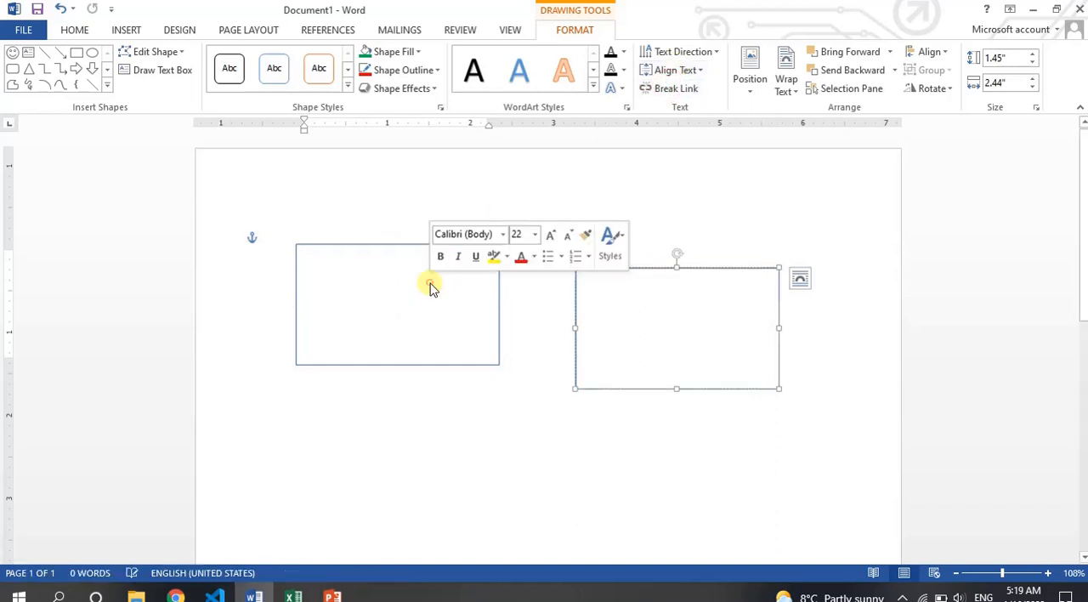
# - Enter the sample text "lkjsdfkjlksajdflk" in the right rectangle and set its text fill to black
pyautogui.click(637, 304)
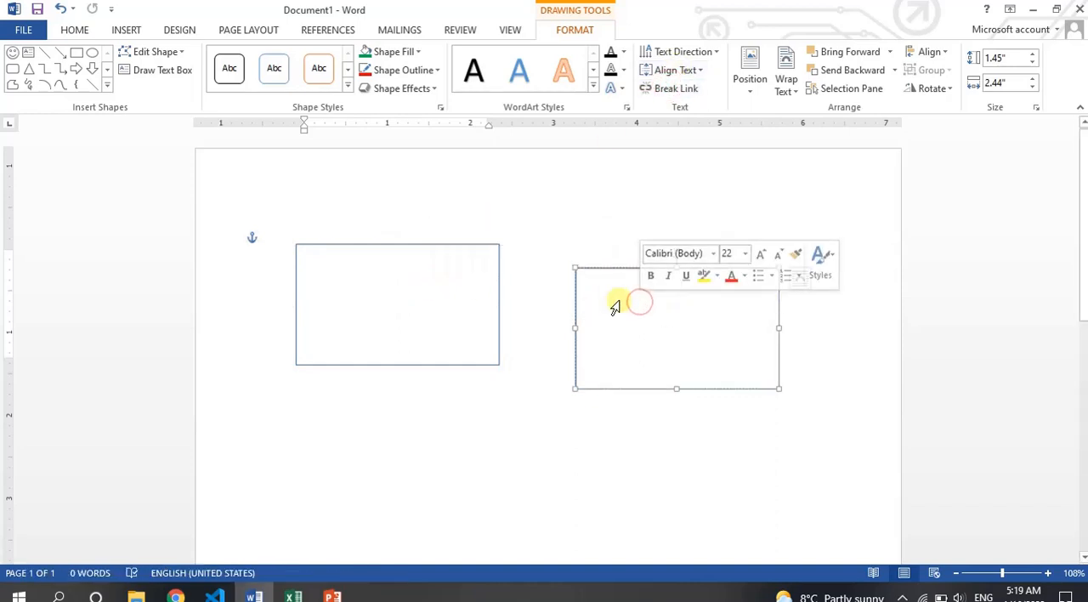
pyautogui.click(618, 301)
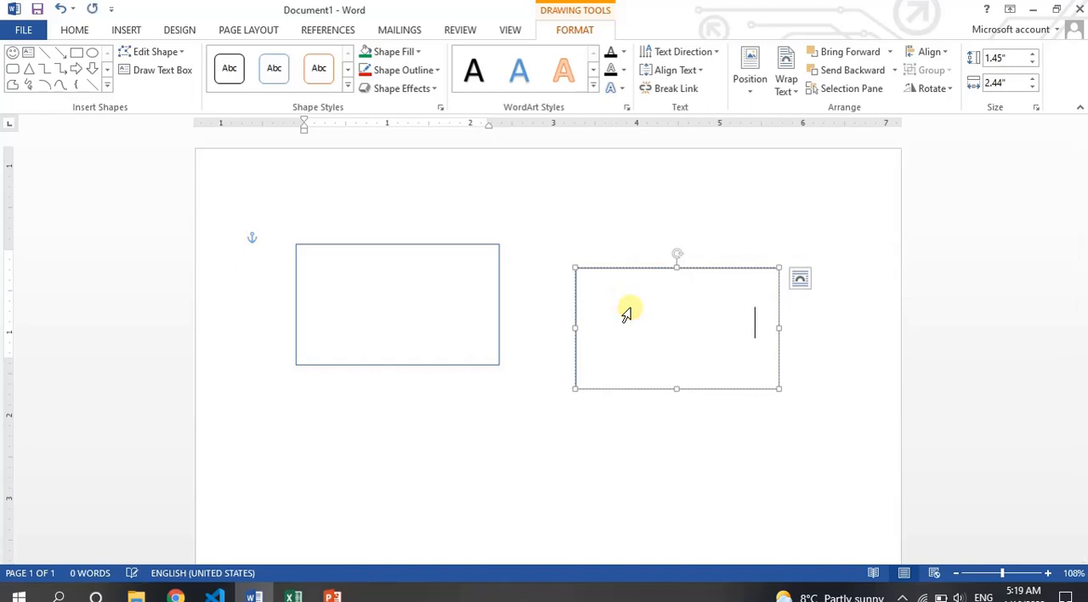
pyautogui.hotkey('ctrl', 'a')
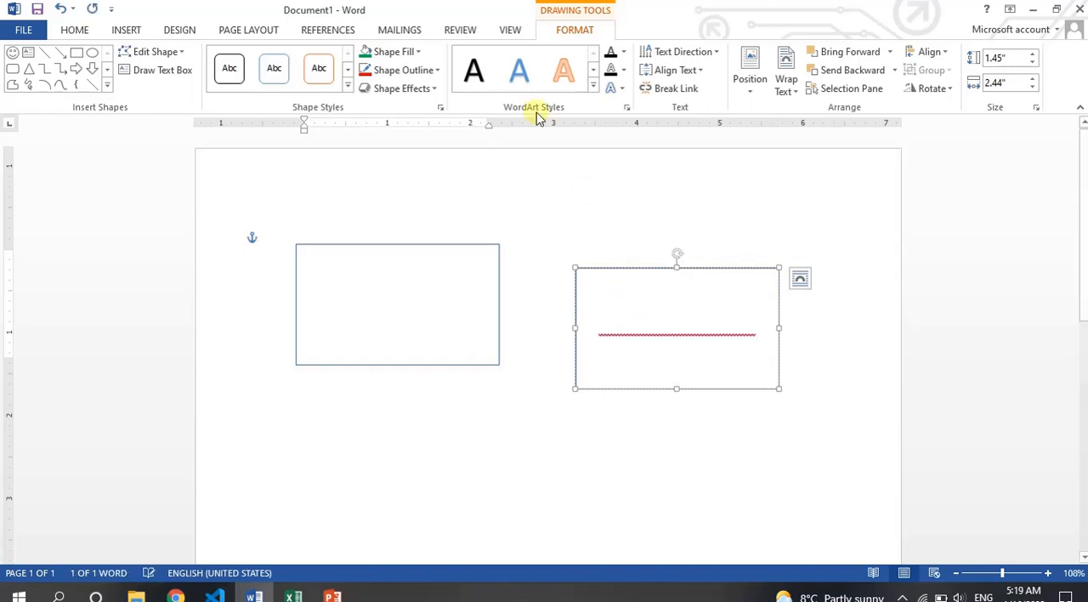
pyautogui.click(621, 55)
pyautogui.click(624, 108)
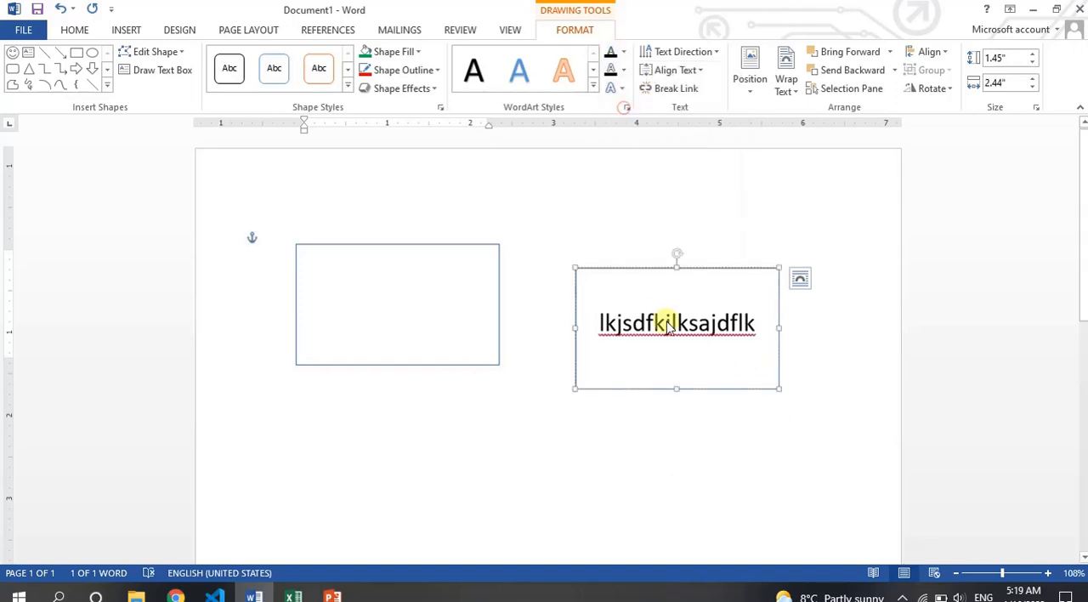
# - Add the sample text "kljsdfl;ksdjfklsdjflkjasdlkfjldkjflskdjfklsjdlkfj" inside the right rectangle's existing text so it overflows into the linked left rectangle
pyautogui.click(664, 327)
pyautogui.write('kljsdfl;ksdjfklsdjflkjasdlkfjldkjflskdjfklsjdlkfjj')
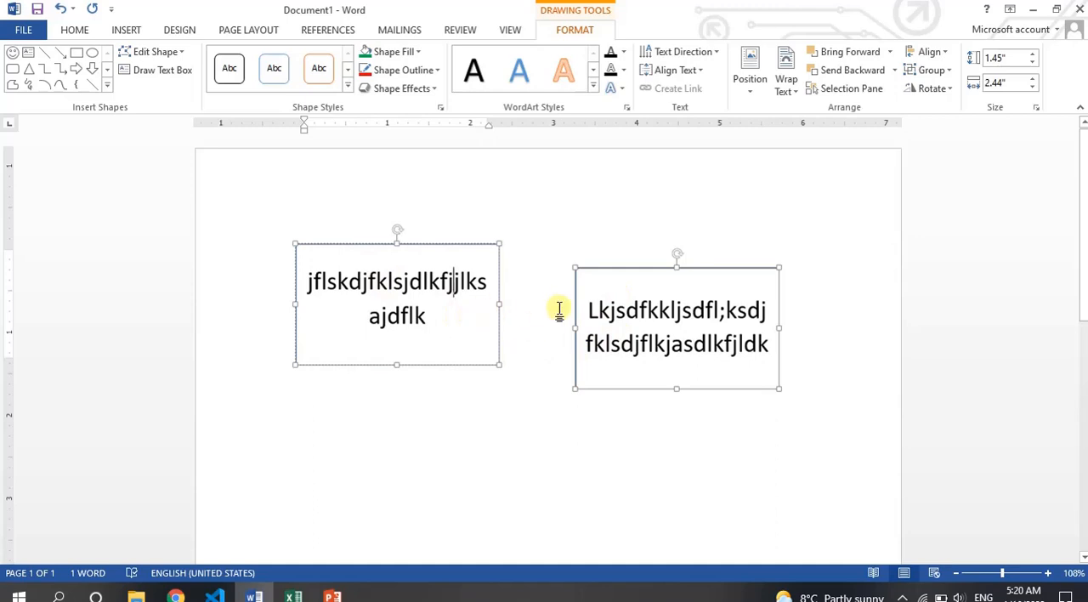
# - Break the forward text link from the right rectangle to the left rectangle
pyautogui.click(657, 270)
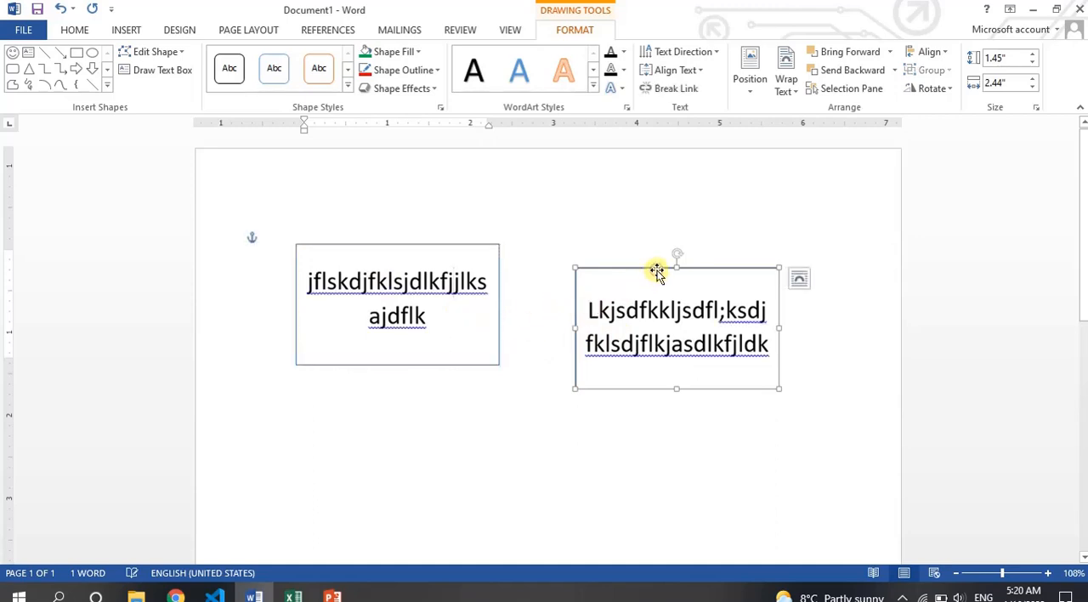
pyautogui.click(498, 255)
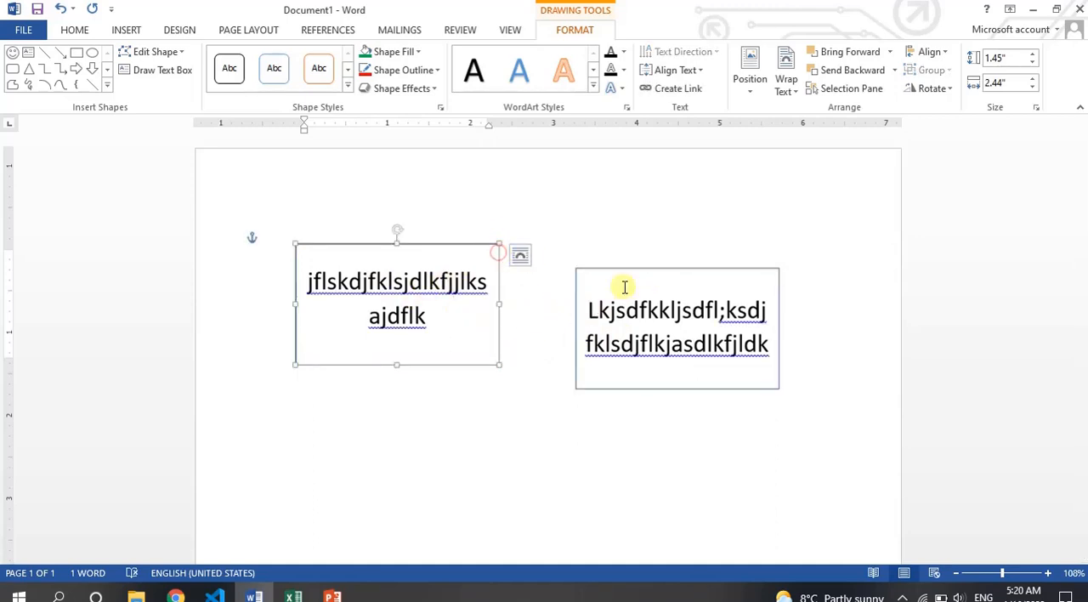
pyautogui.click(697, 271)
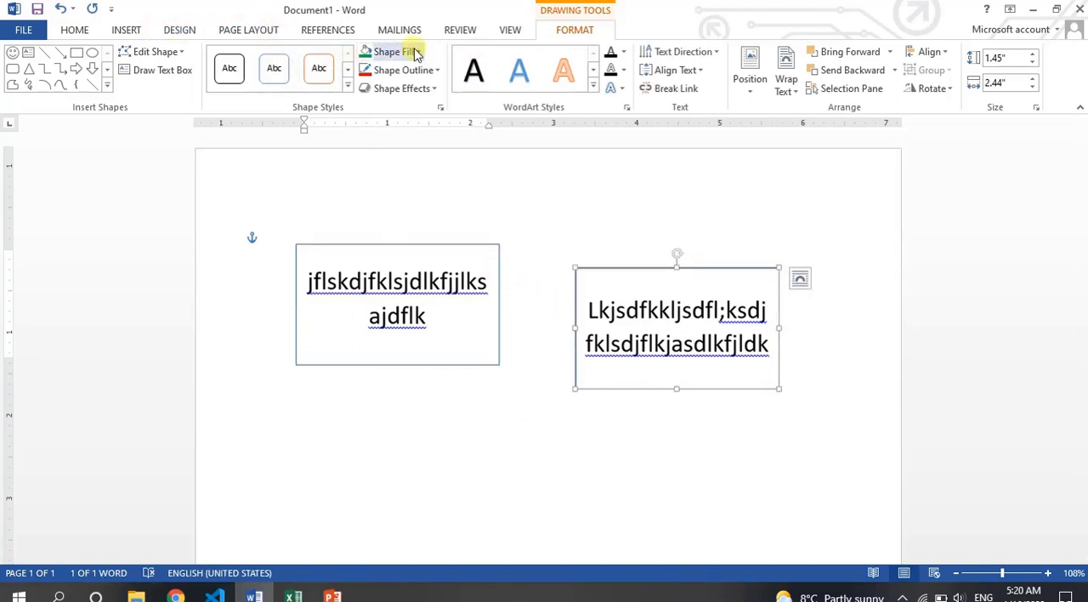
pyautogui.click(499, 314)
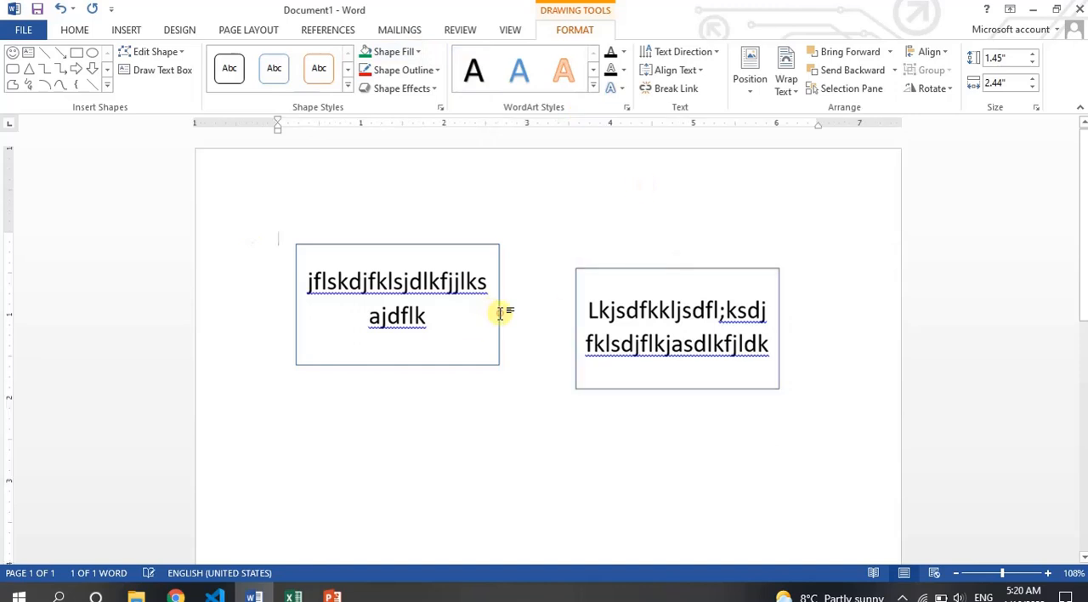
pyautogui.click(665, 344)
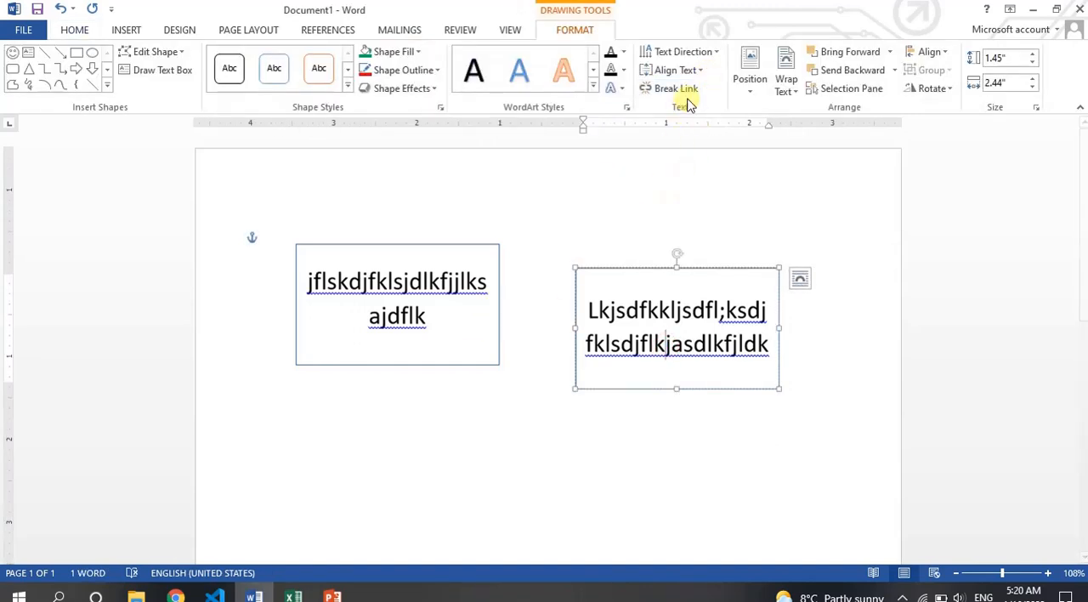
pyautogui.click(685, 89)
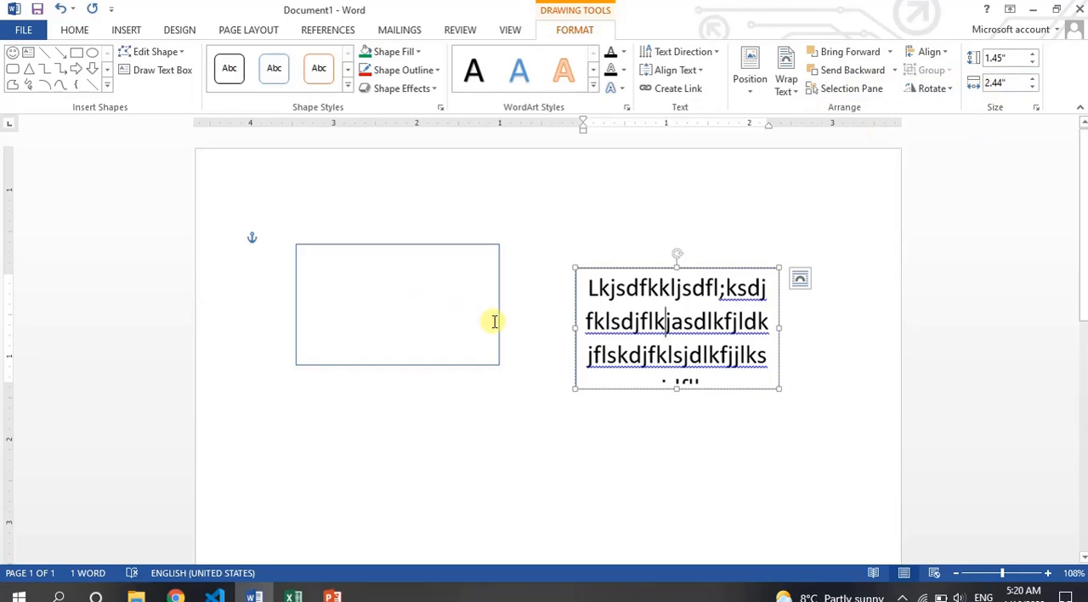
# - Delete both the left and right rectangles from the page
pyautogui.hotkey('ctrl', 'a')
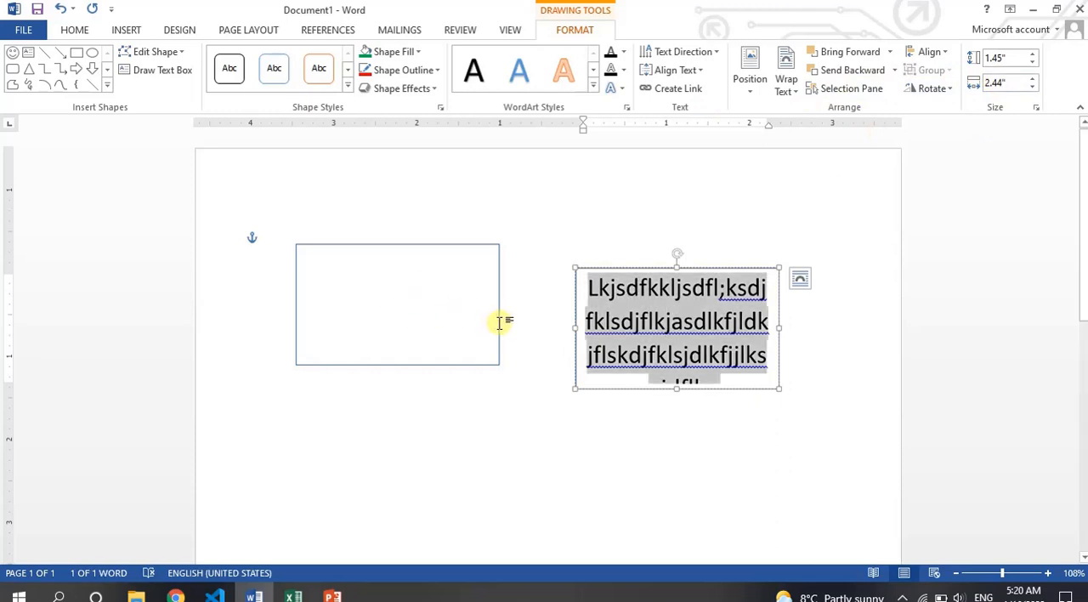
pyautogui.click(500, 322)
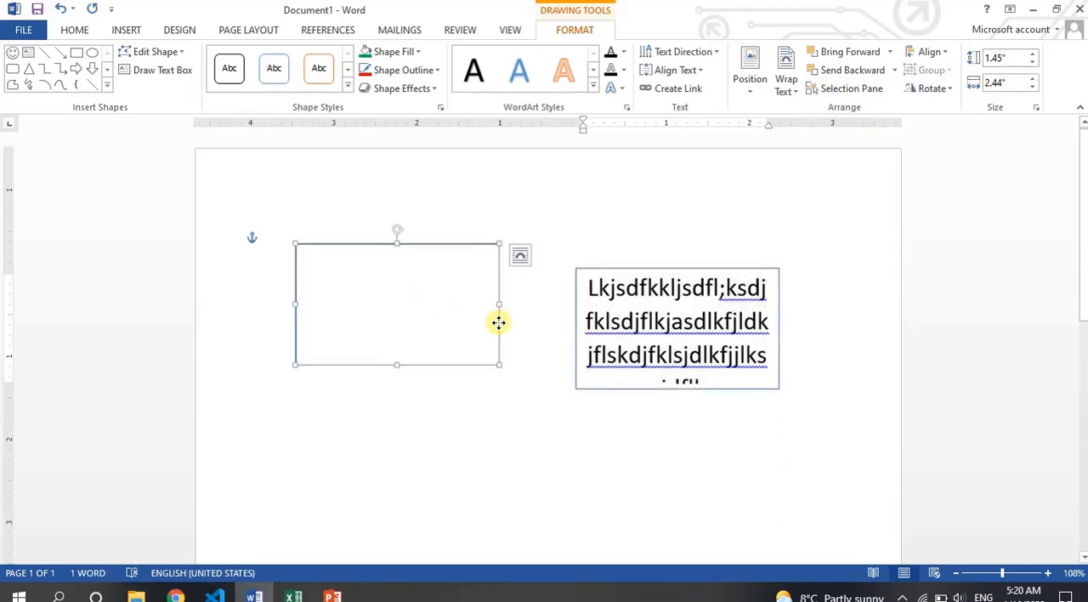
pyautogui.press('Delete')
pyautogui.click(575, 325)
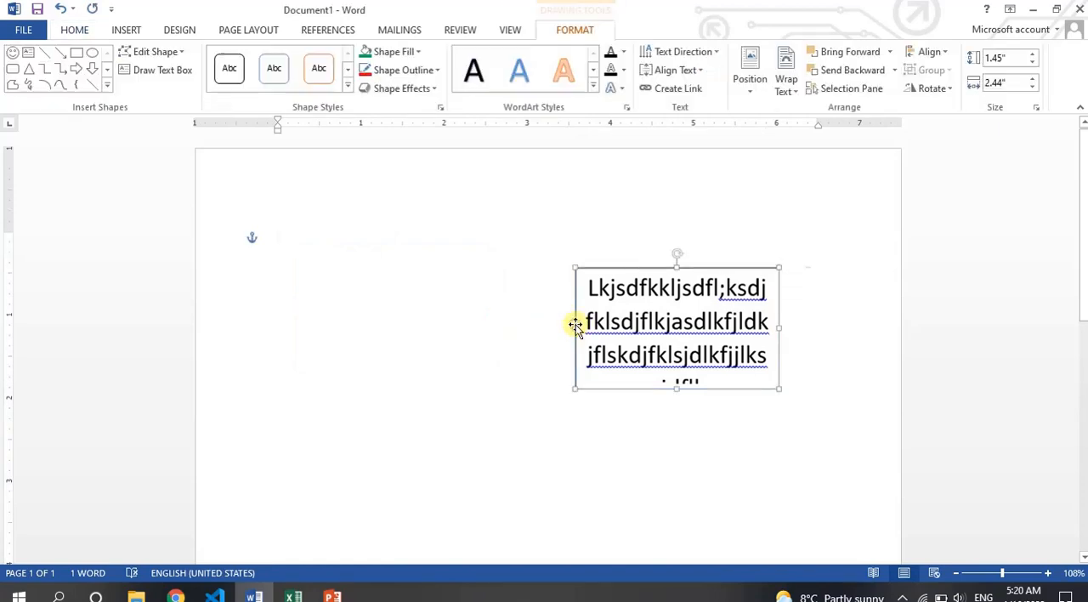
pyautogui.press('Delete')
# - Draw a rounded rectangle about 1.14" high and 1.92" wide near the page's upper left and label it "input"
pyautogui.click(144, 34)
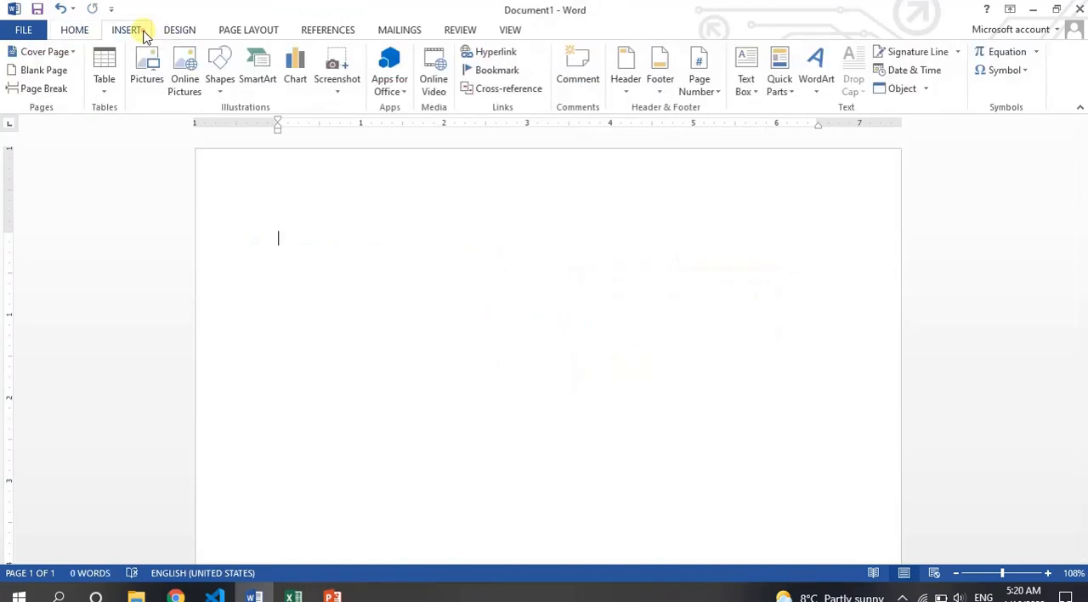
pyautogui.click(219, 70)
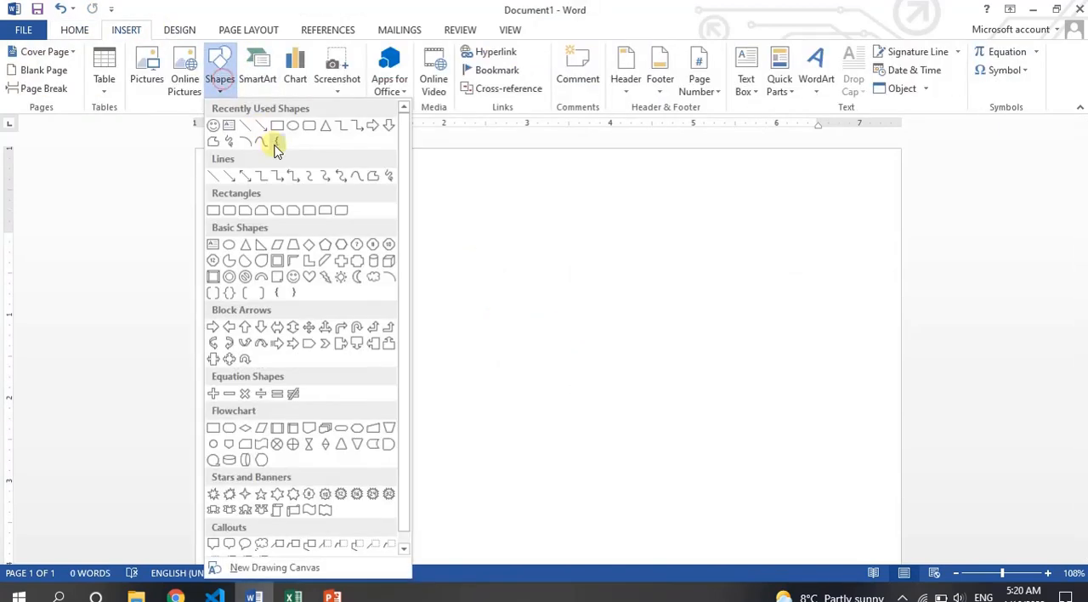
pyautogui.click(243, 210)
pyautogui.moveTo(258, 226)
pyautogui.mouseDown()
pyautogui.moveTo(408, 330)
pyautogui.moveTo(417, 321)
pyautogui.mouseUp()
pyautogui.write('input')
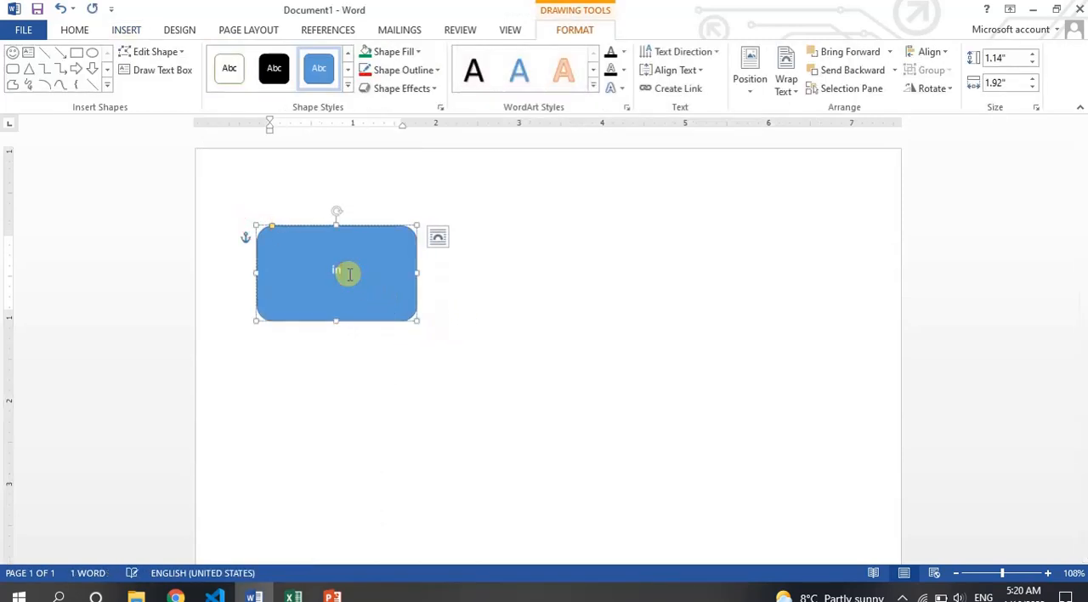
# - Draw a right block arrow about 0.47" high and 1.28" wide starting from the input rectangle's right edge
pyautogui.click(134, 29)
pyautogui.click(221, 81)
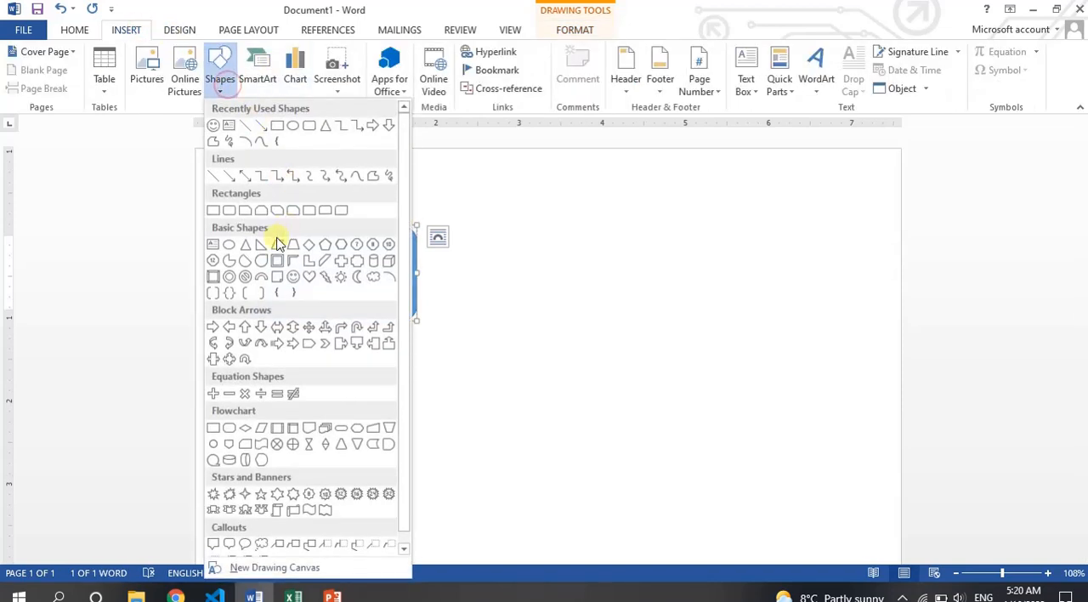
pyautogui.click(215, 330)
pyautogui.moveTo(407, 272)
pyautogui.mouseDown()
pyautogui.moveTo(529, 296)
pyautogui.moveTo(533, 309)
pyautogui.moveTo(514, 312)
pyautogui.moveTo(500, 267)
pyautogui.moveTo(496, 284)
pyautogui.moveTo(496, 275)
pyautogui.mouseUp()
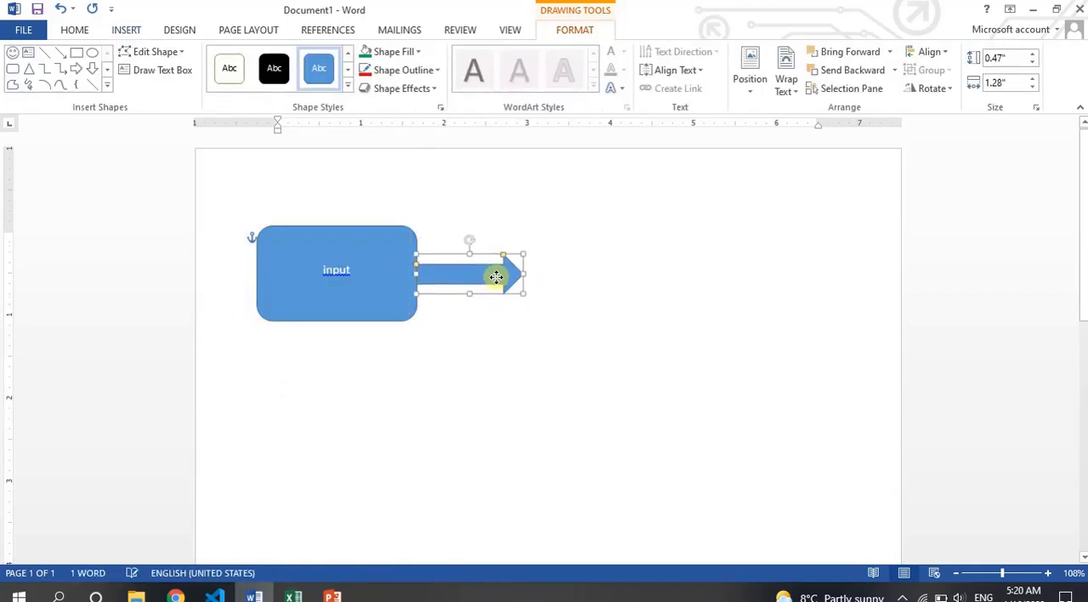
# - Draw an oval about 1.58" high and 1.63" wide, place it at the arrow's tip, and label it "Process"
pyautogui.click(117, 31)
pyautogui.click(219, 75)
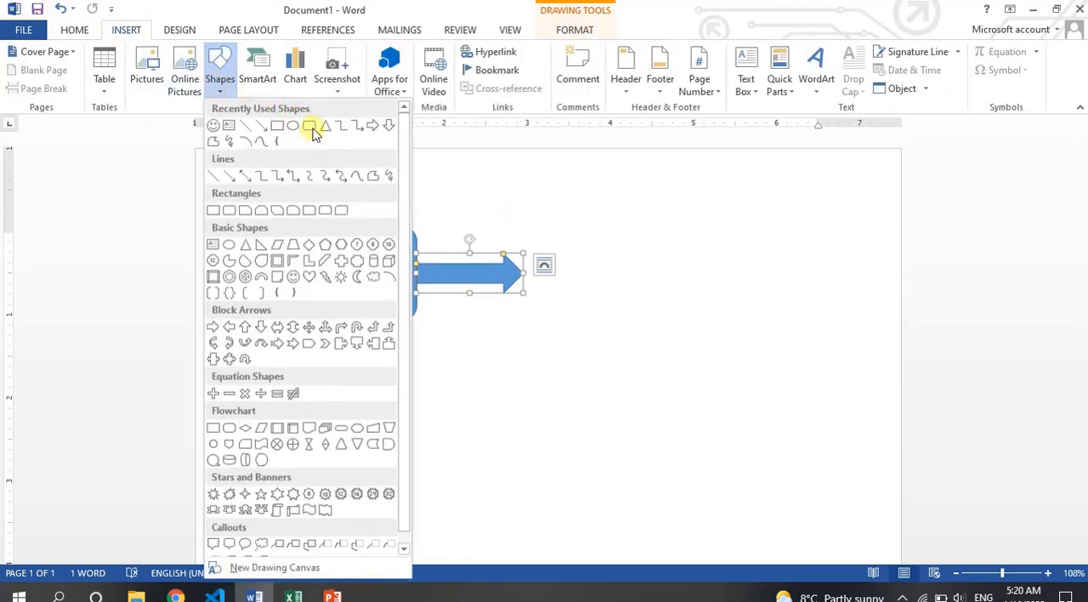
pyautogui.click(291, 127)
pyautogui.moveTo(511, 226); pyautogui.dragTo(648, 357)
pyautogui.moveTo(580, 297); pyautogui.dragTo(592, 280)
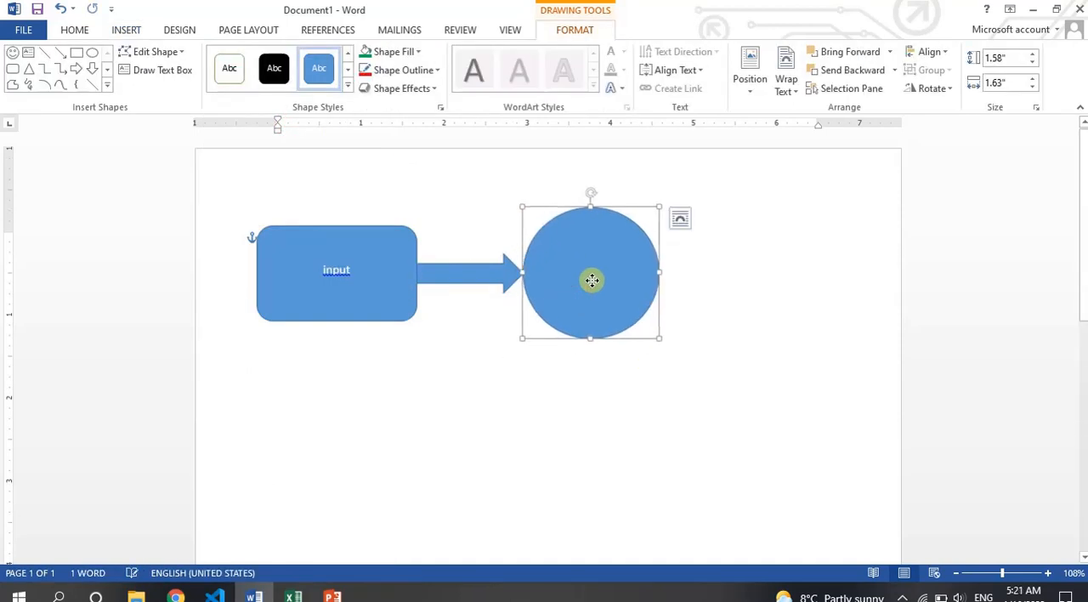
pyautogui.write('Process')
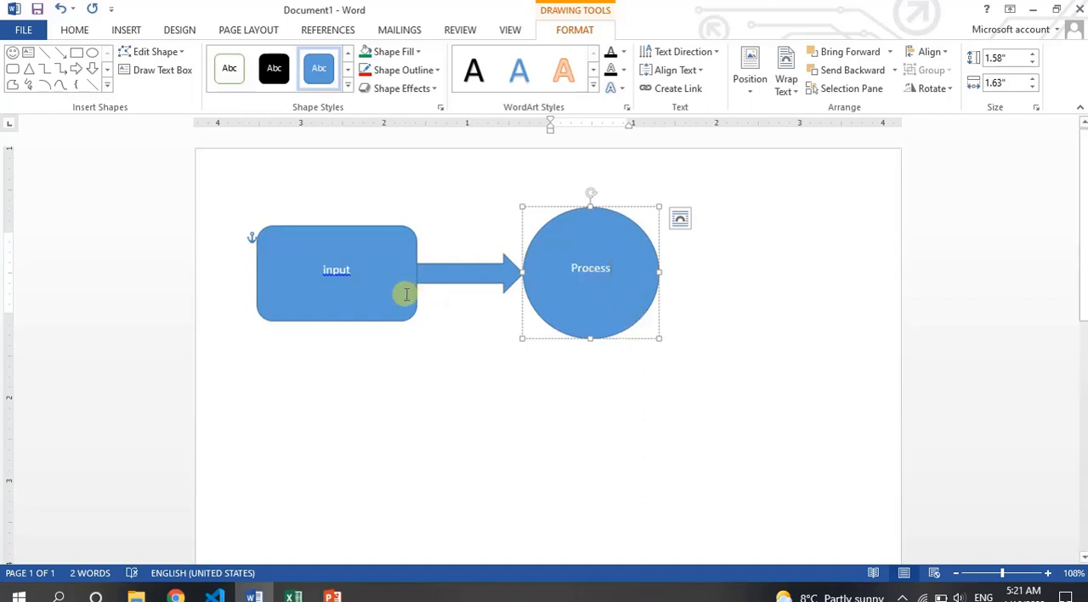
# - Duplicate the input rectangle, place the copy to the right of the Process circle, and change its text to "Output"
pyautogui.click(406, 294)
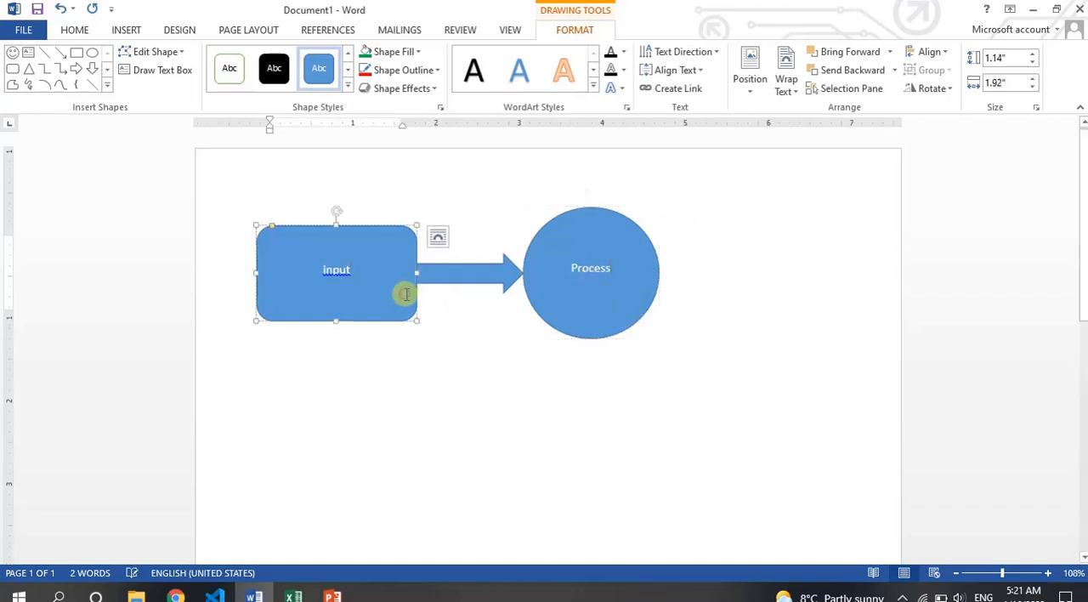
pyautogui.click(402, 324)
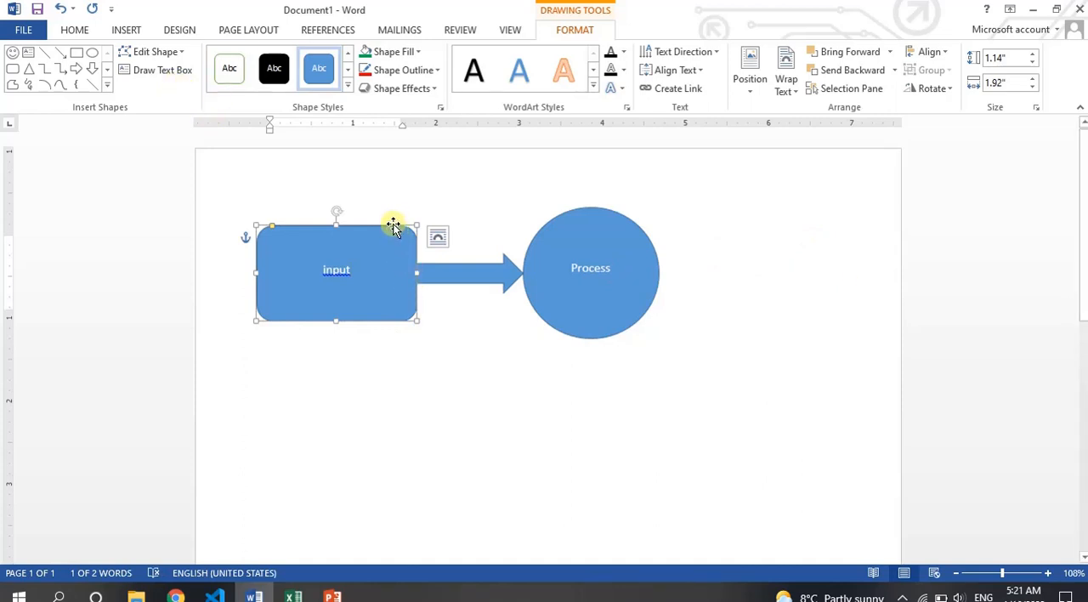
pyautogui.hotkey('ctrl', 'c')
pyautogui.hotkey('ctrl', 'v')
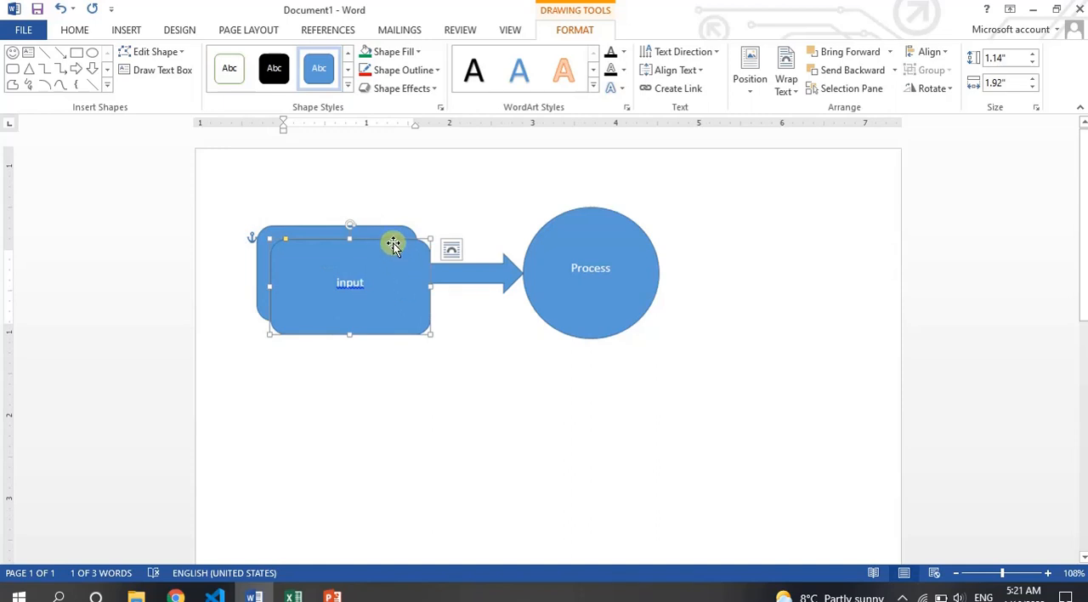
pyautogui.moveTo(393, 245); pyautogui.dragTo(861, 220)
pyautogui.doubleClick(808, 268)
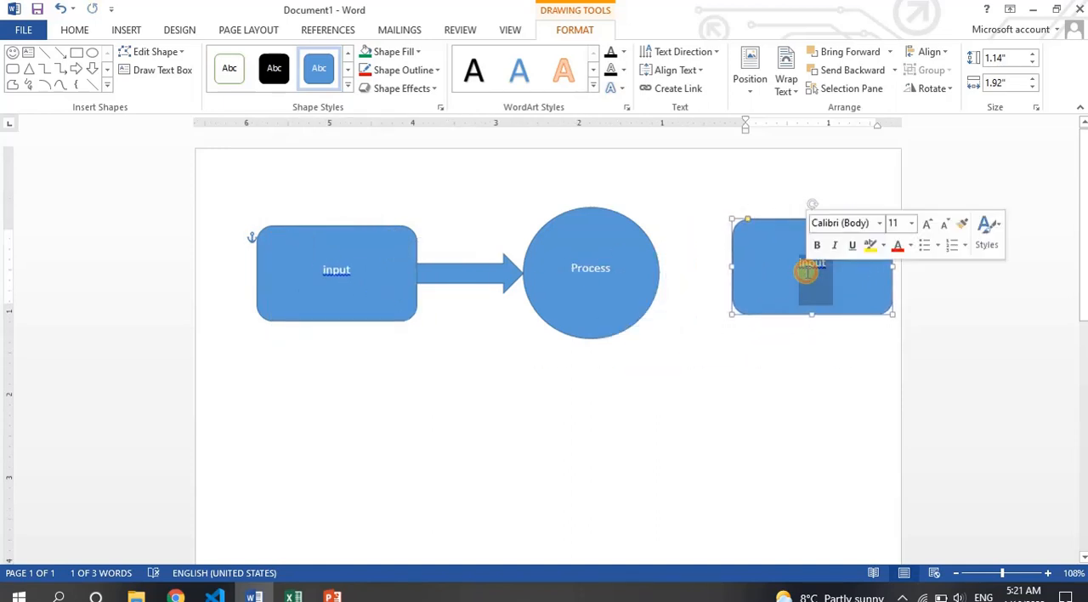
pyautogui.write('Out')
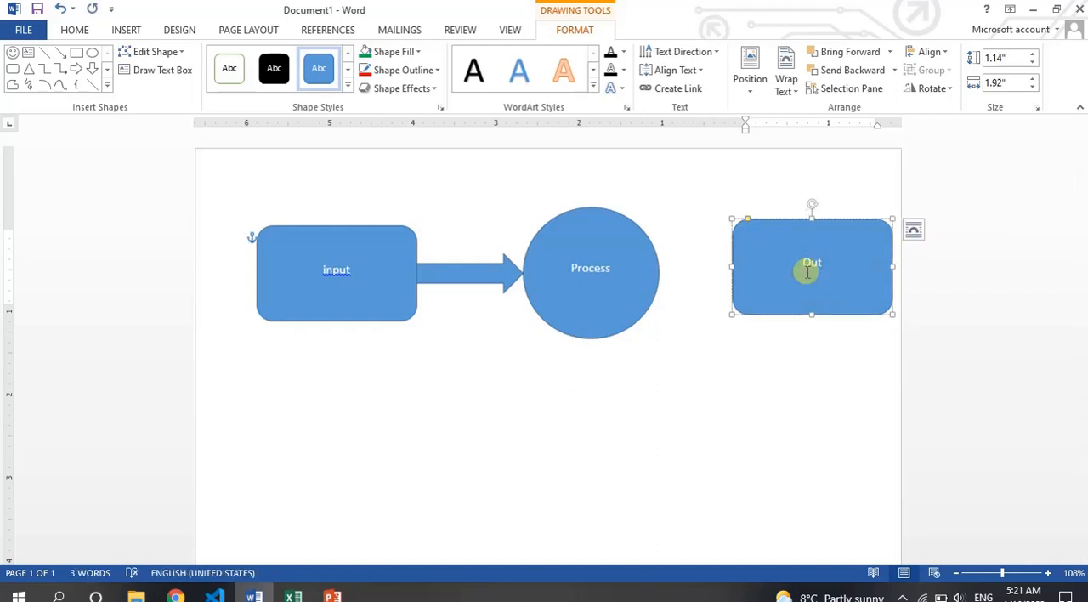
# - Duplicate the block arrow that connects the input rectangle to the Process circle
pyautogui.click(502, 272)
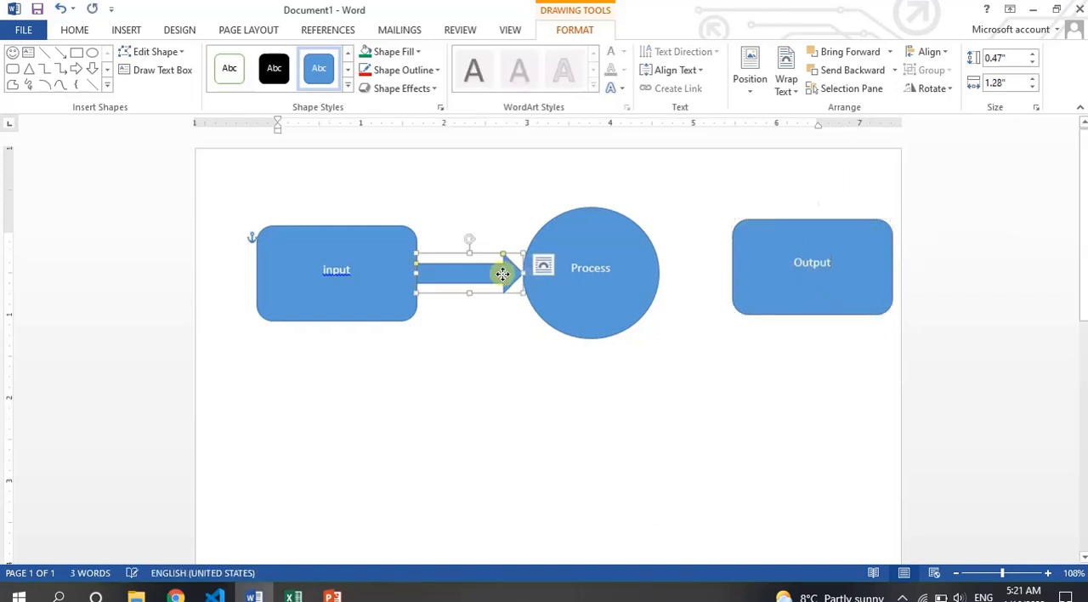
pyautogui.moveTo(502, 273); pyautogui.dragTo(509, 276)
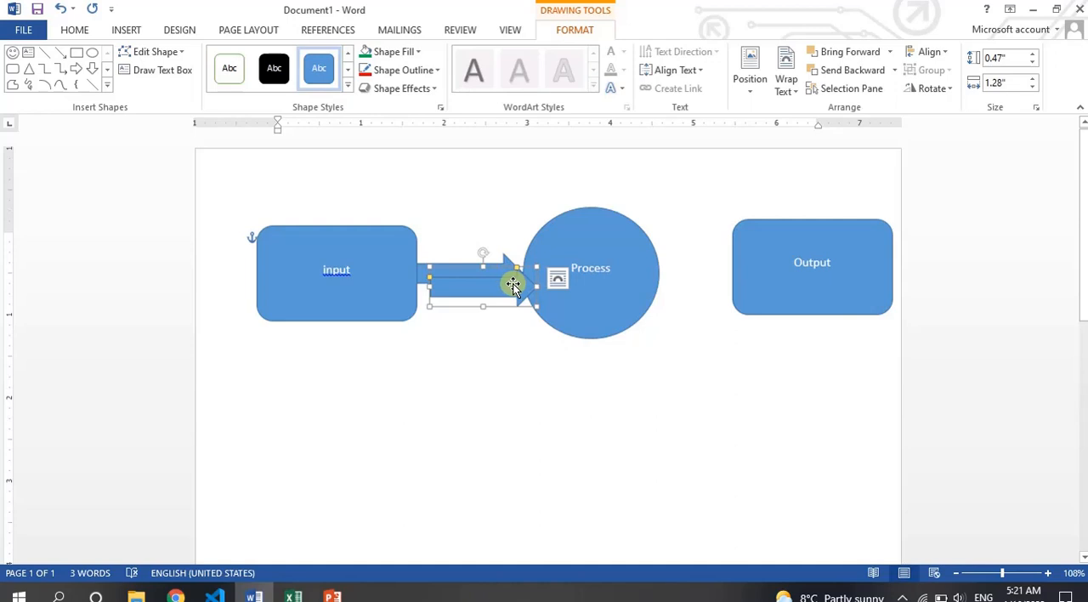
pyautogui.press('Escape')
pyautogui.moveTo(510, 282); pyautogui.dragTo(514, 287)
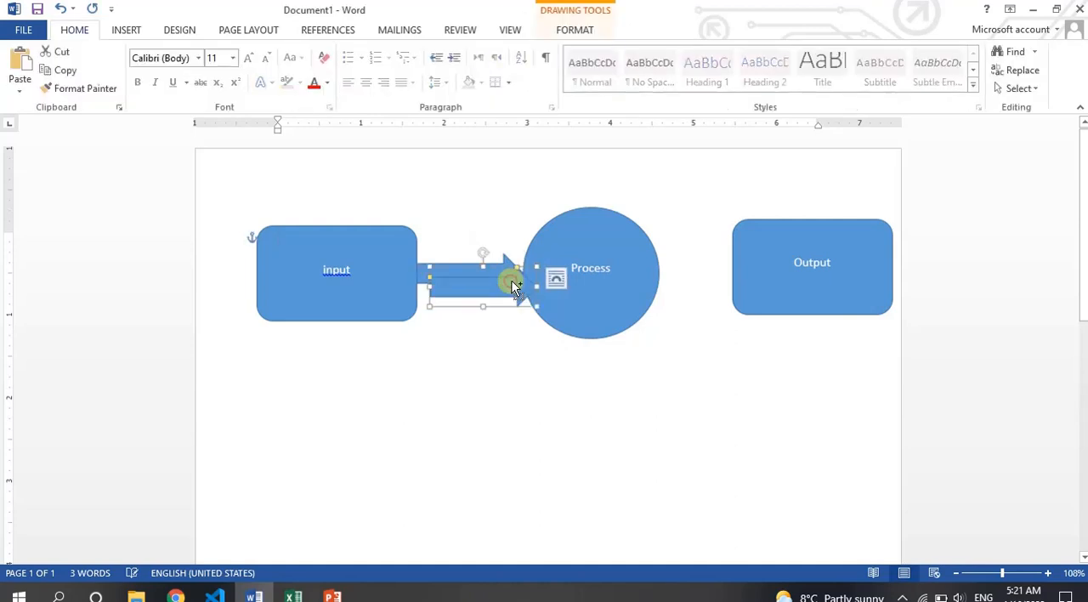